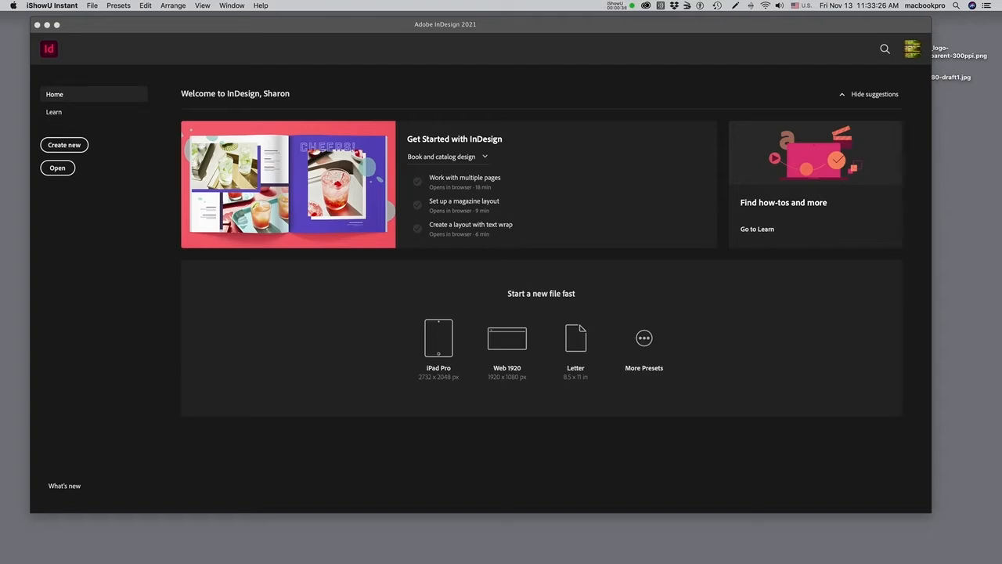
Start a new Letter document and set its units to inches.
click(76, 145)
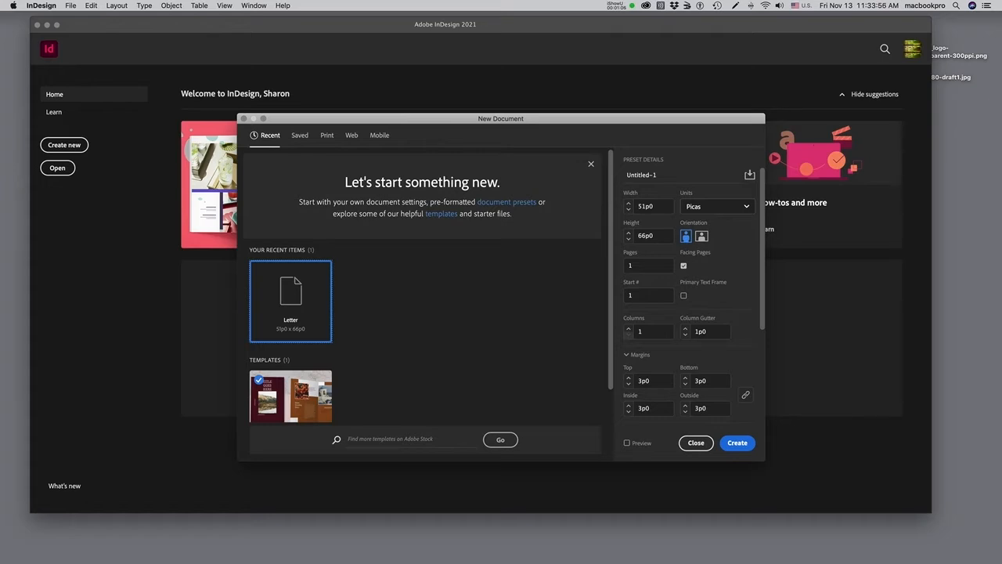
click(747, 206)
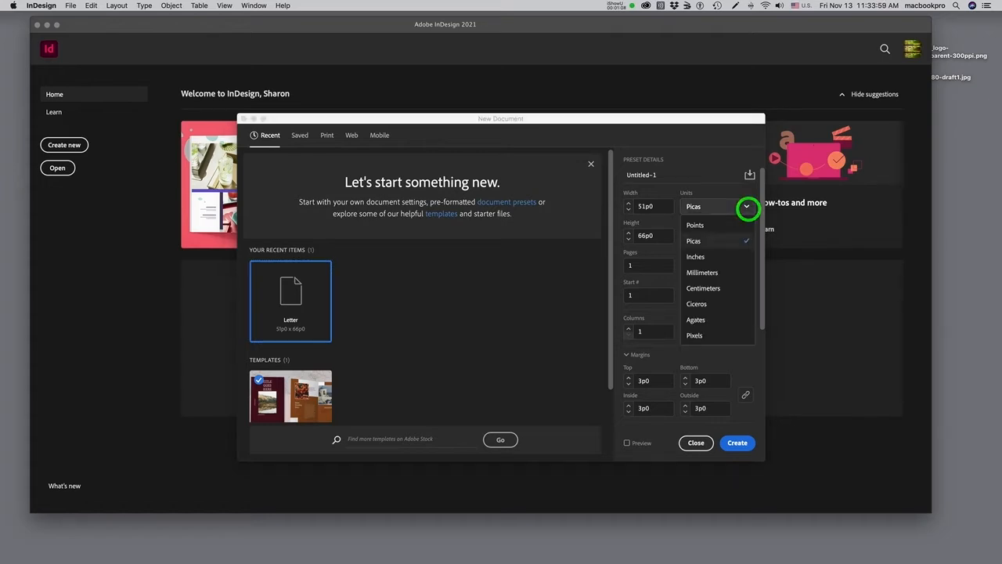
click(715, 257)
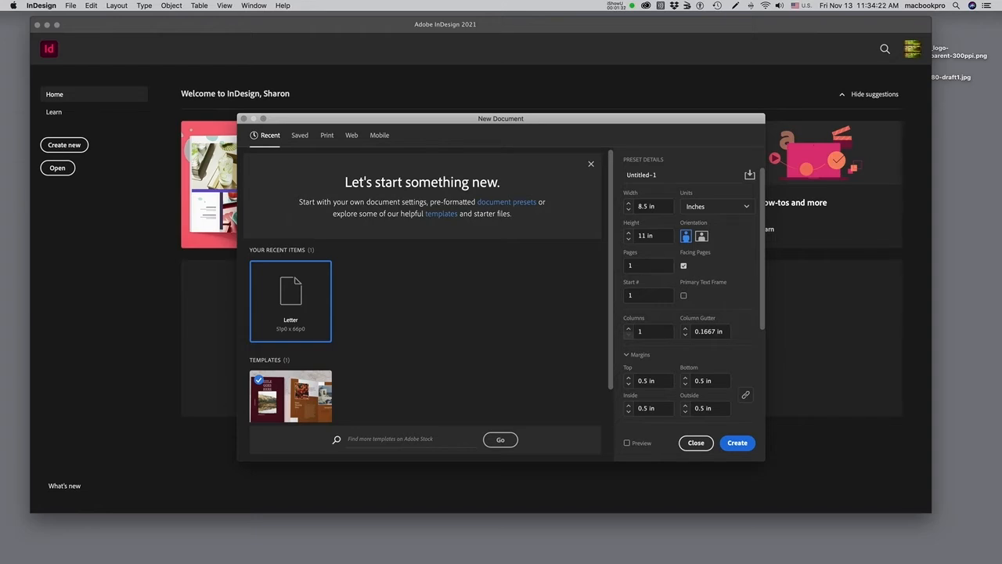
Set the new document's top, bottom, inside and outside margins to 0.25 in.
scroll(695, 295, down, 5)
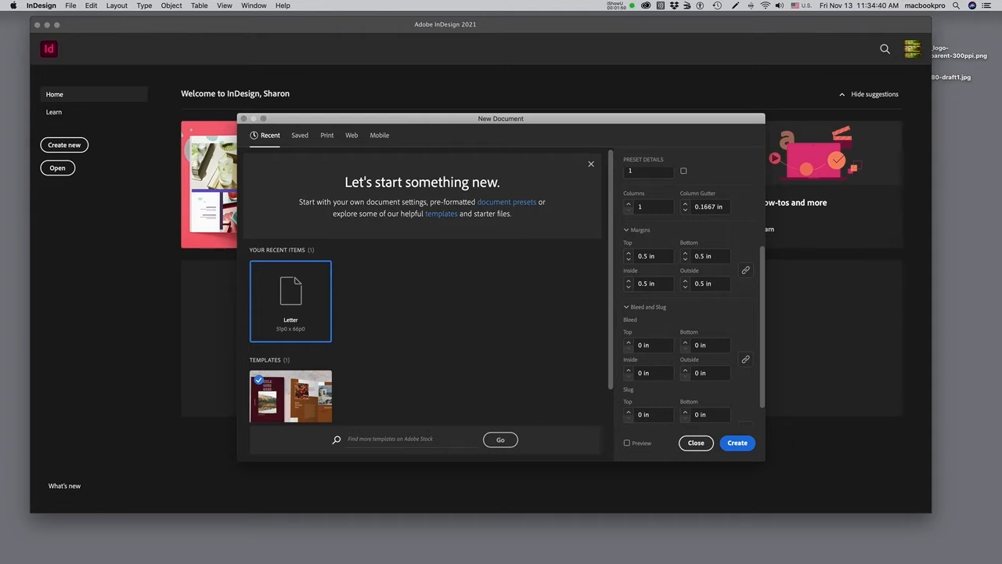
scroll(690, 295, down, 2)
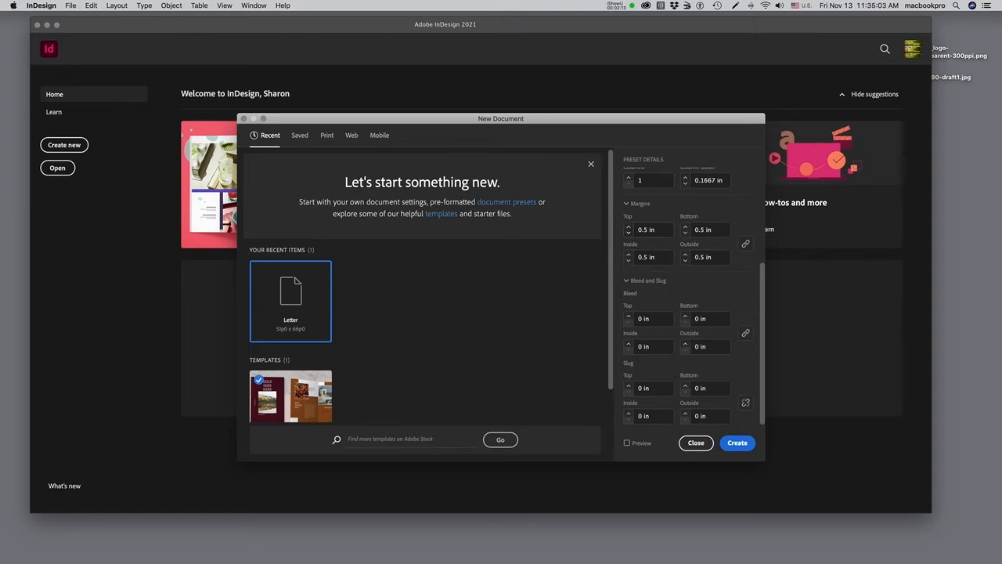
click(628, 234)
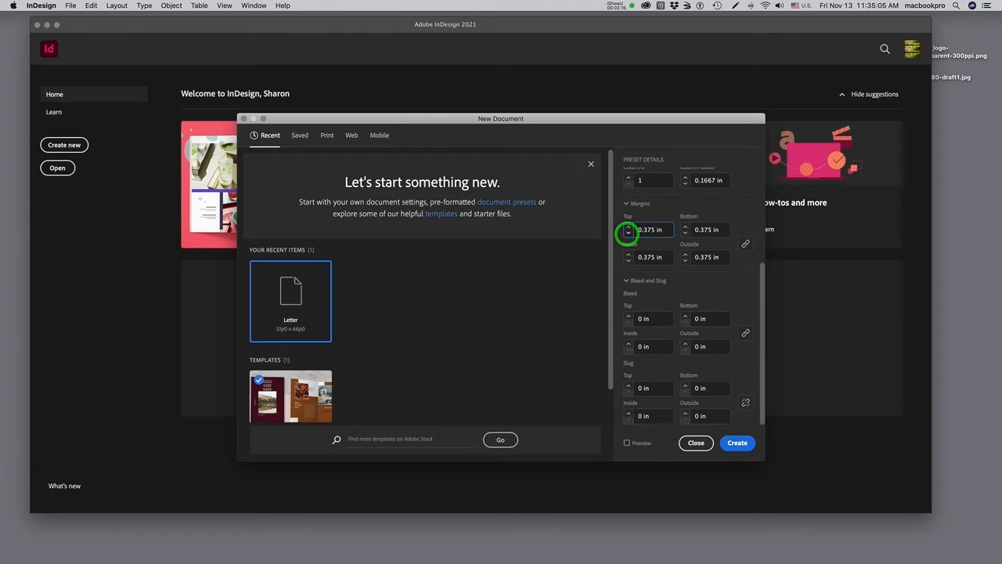
click(628, 234)
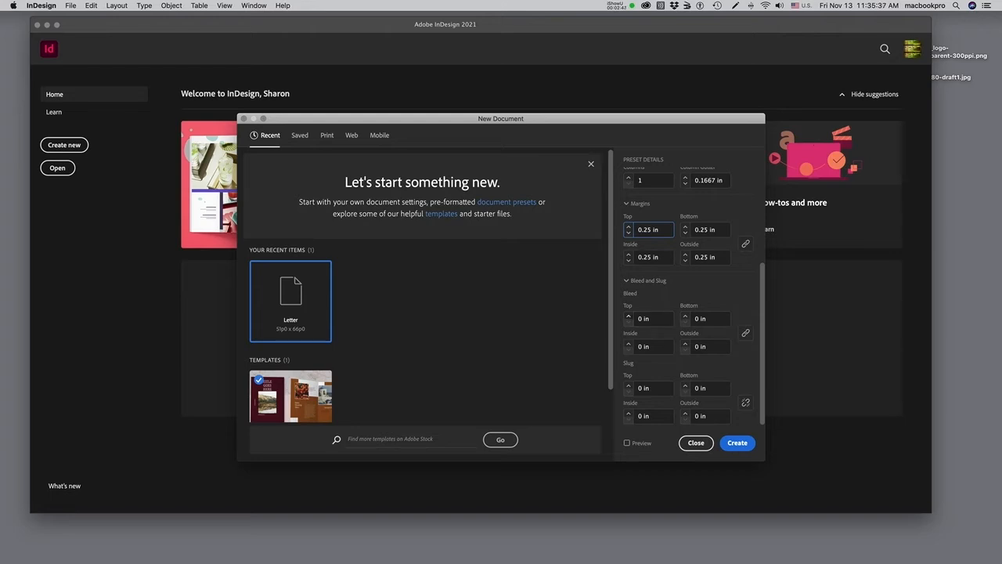
Set the bleed to 0.125 in on all sides and preview the page behind the new document settings.
click(628, 315)
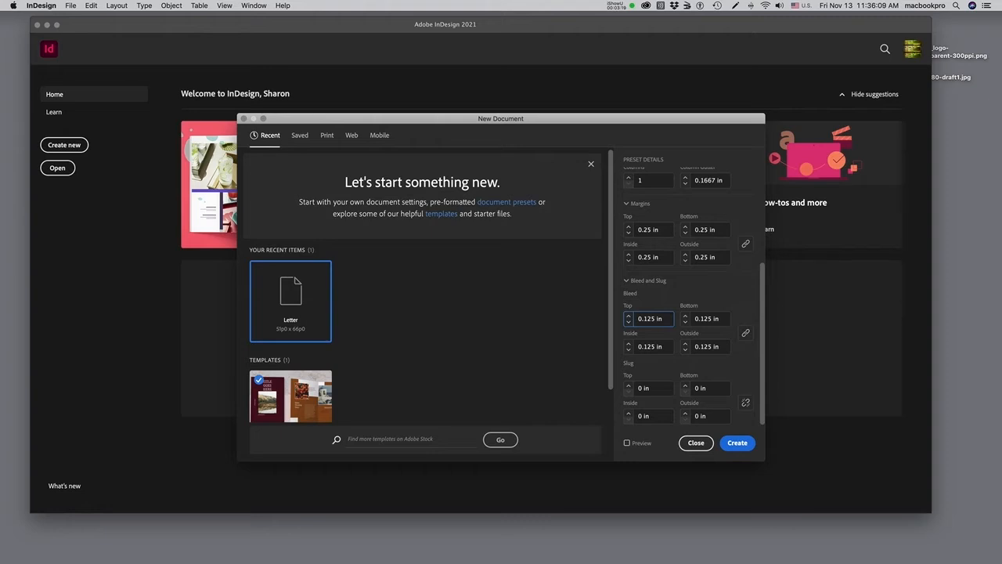
click(626, 442)
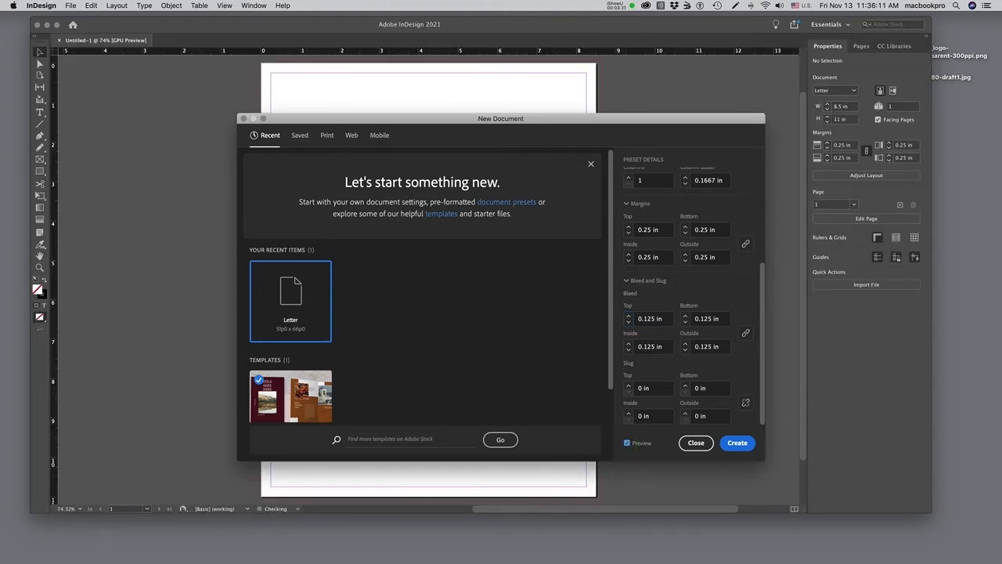
drag(470, 118, 855, 121)
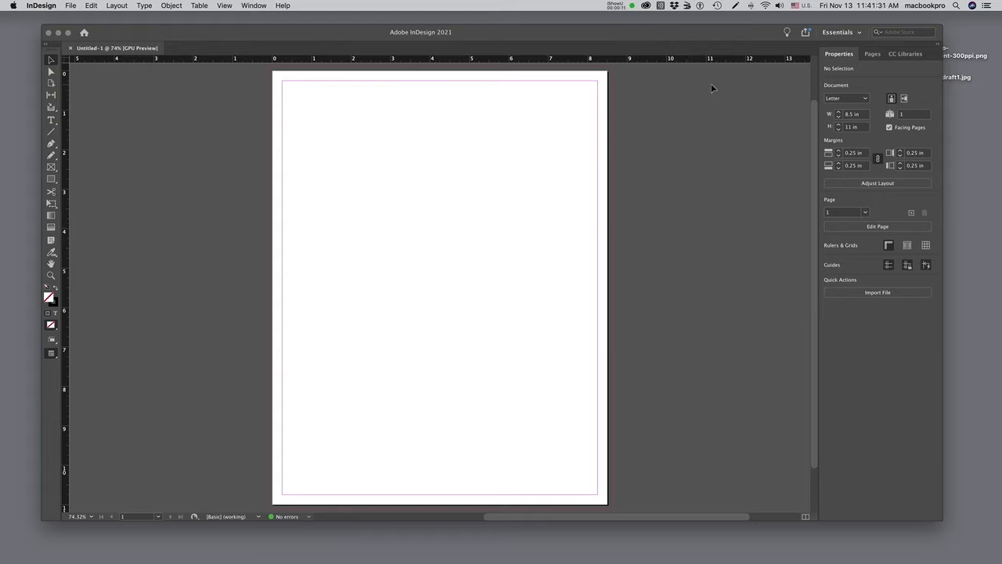
Try the Essentials Classic workspace and return to the Essentials workspace.
click(854, 31)
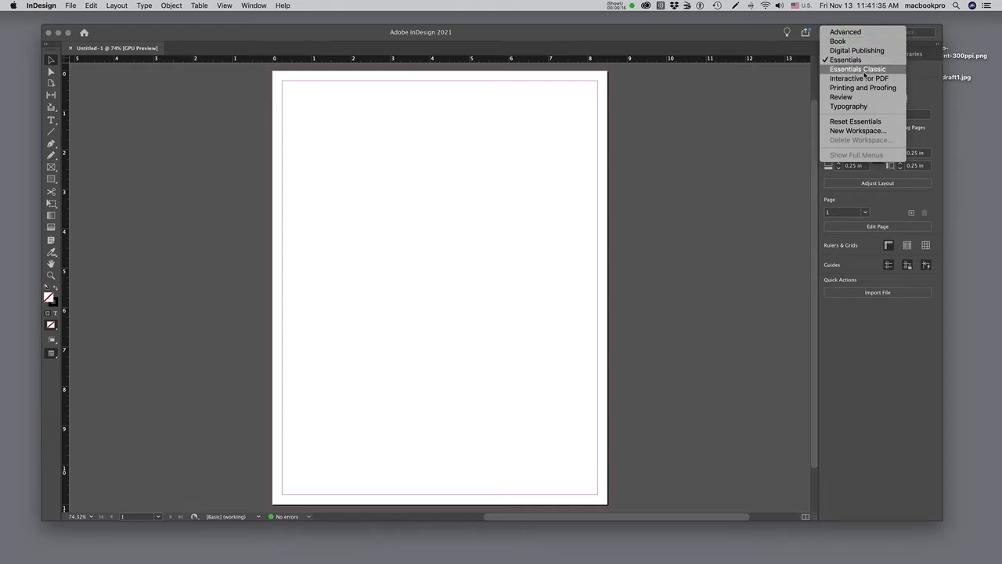
click(858, 69)
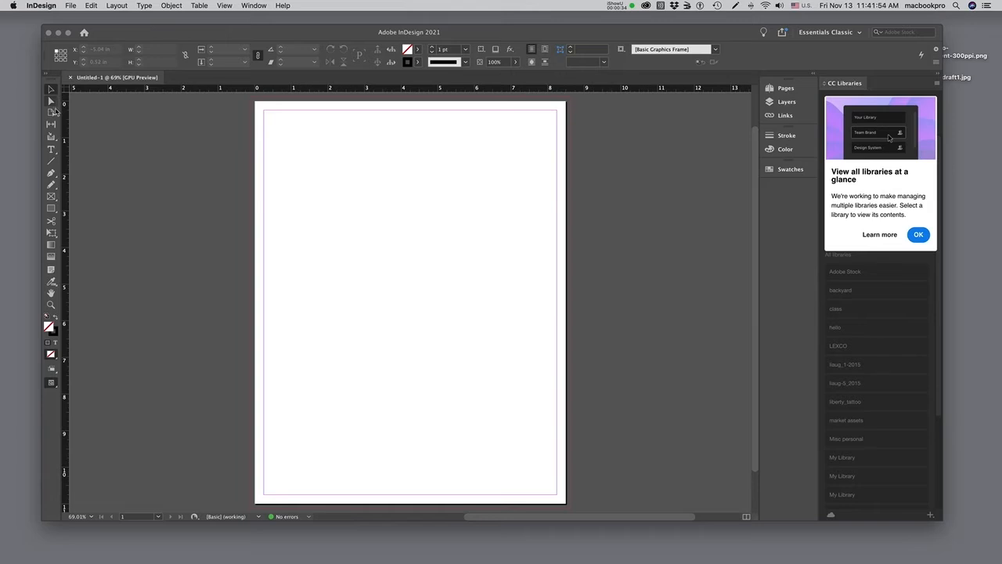
click(252, 6)
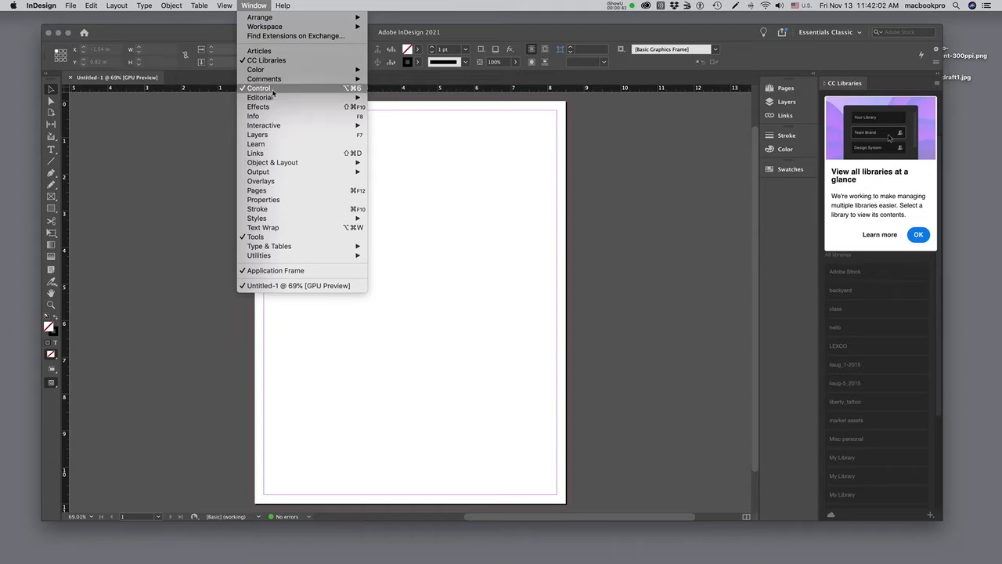
click(477, 148)
drag(819, 32, 822, 60)
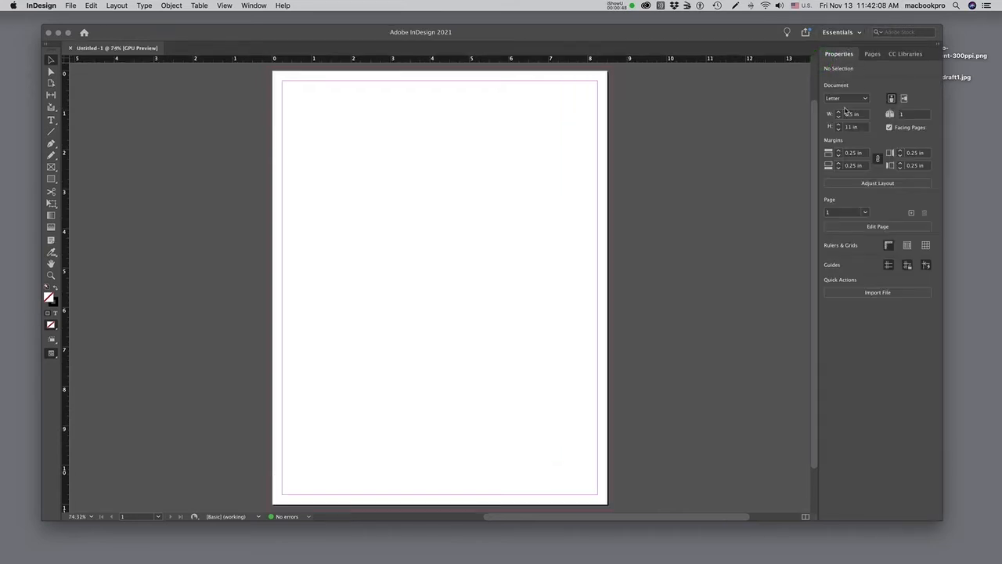
Turn off the Application Frame to try moving the floating document window, and turn the frame back on.
click(251, 5)
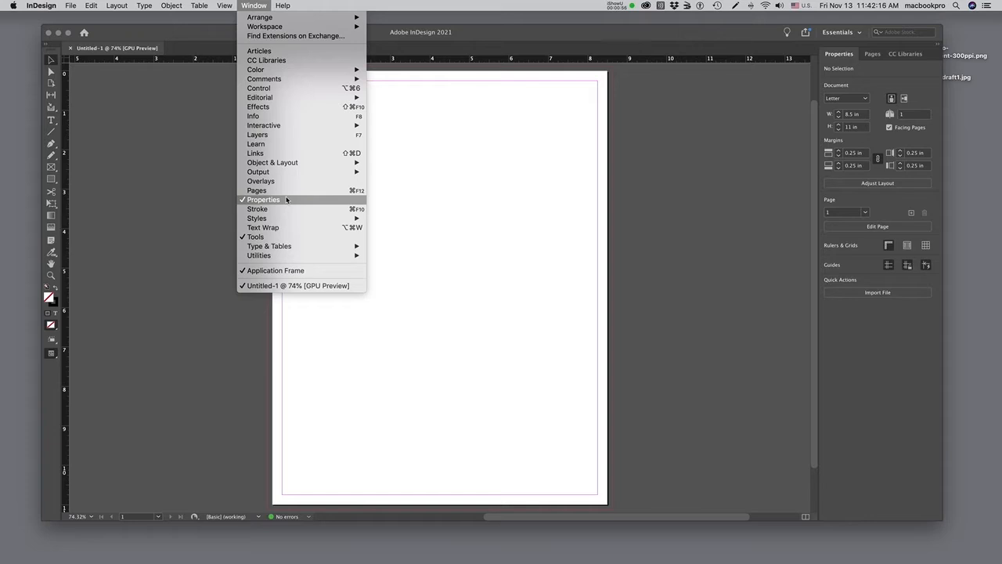
click(267, 272)
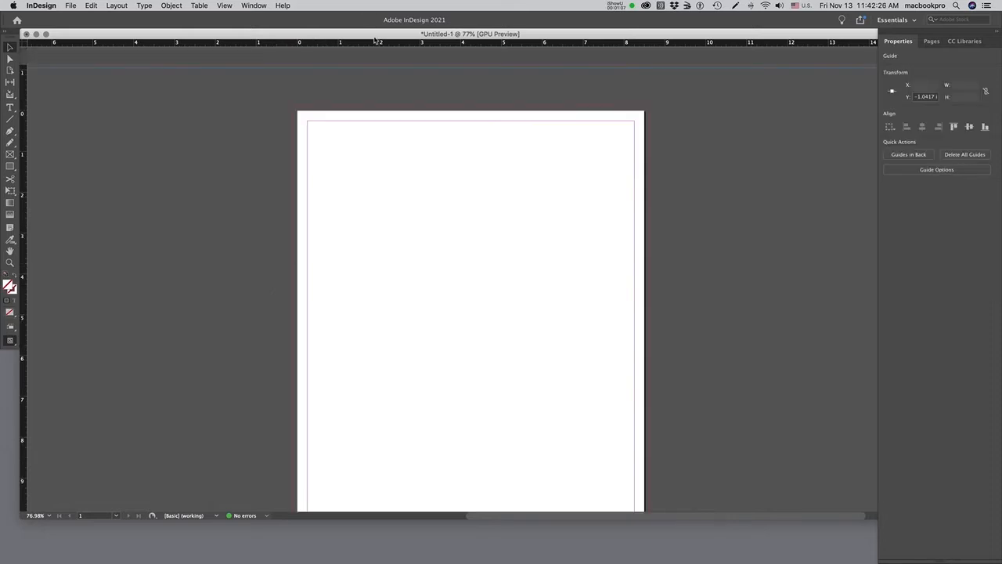
drag(375, 36, 515, 161)
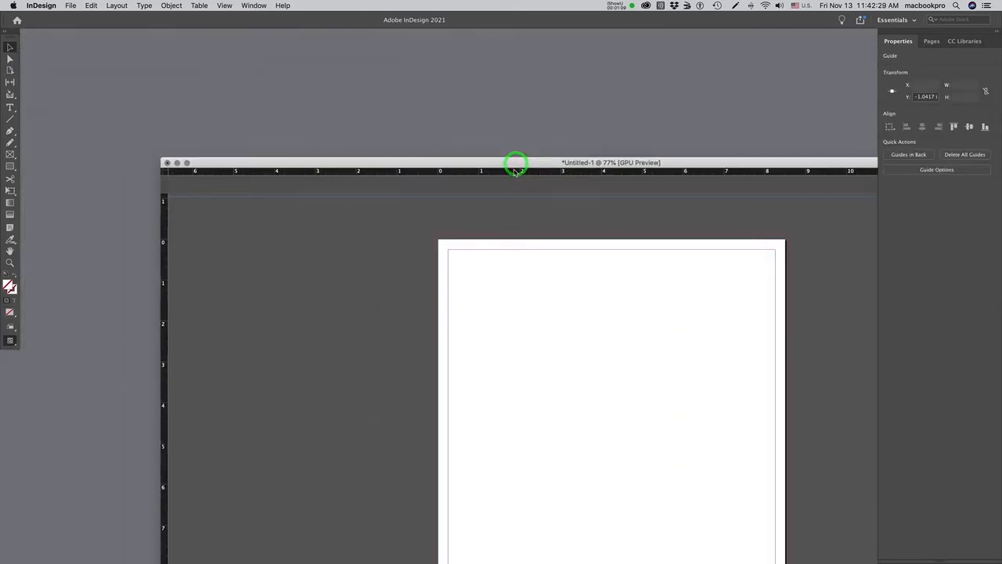
drag(447, 163, 294, 43)
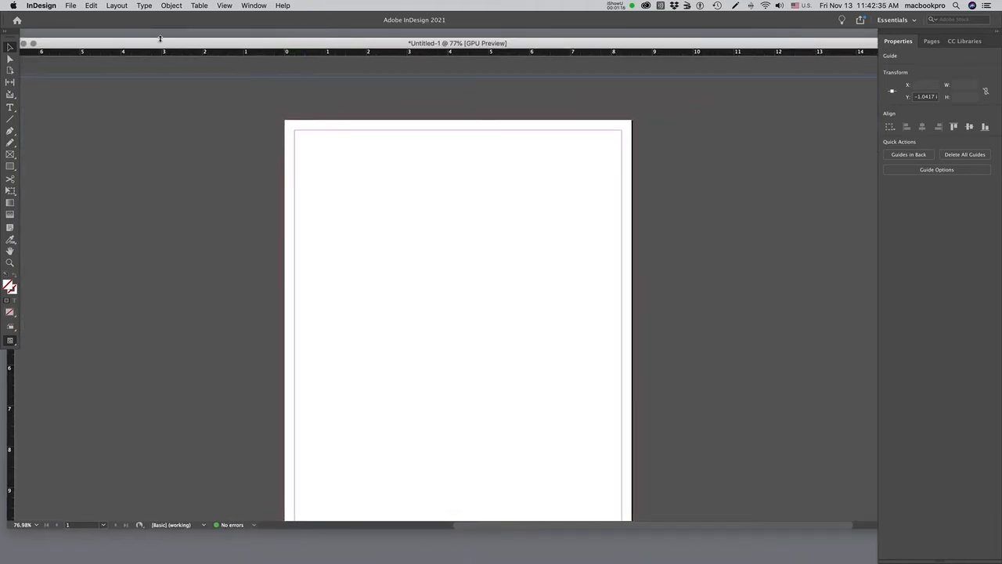
click(256, 7)
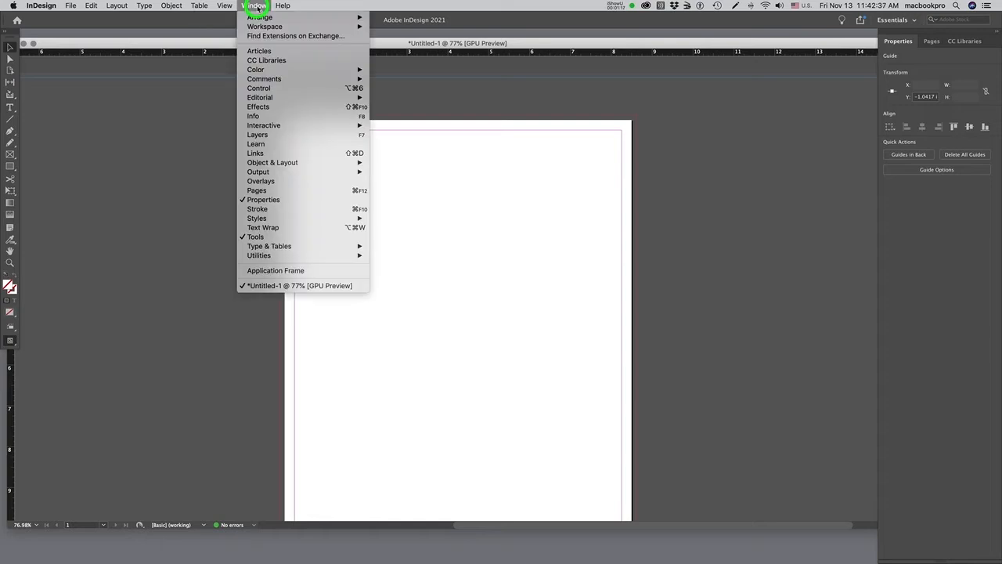
click(281, 271)
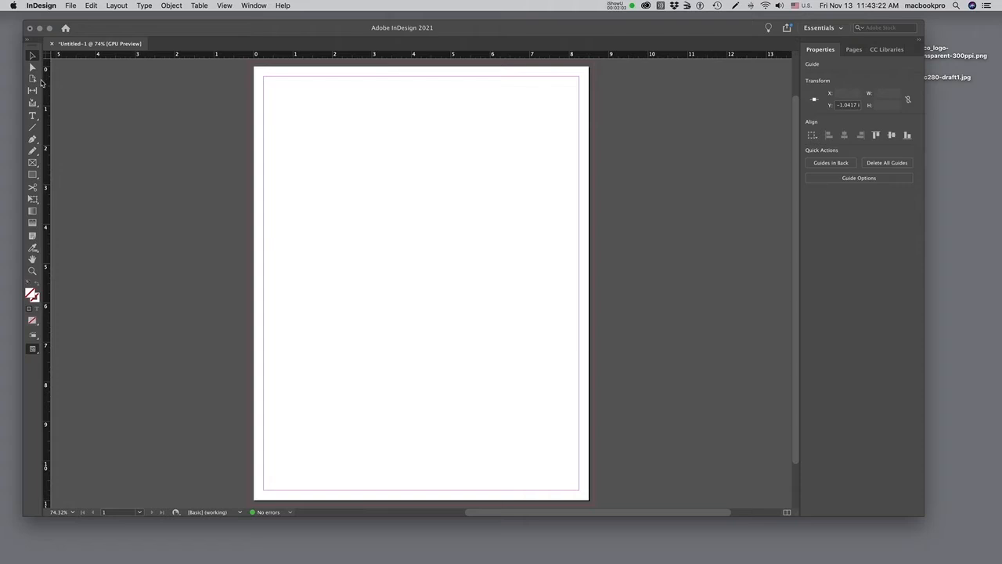
Show the Type tool's hidden variants and switch back to the Selection tool.
drag(33, 116, 87, 138)
click(36, 117)
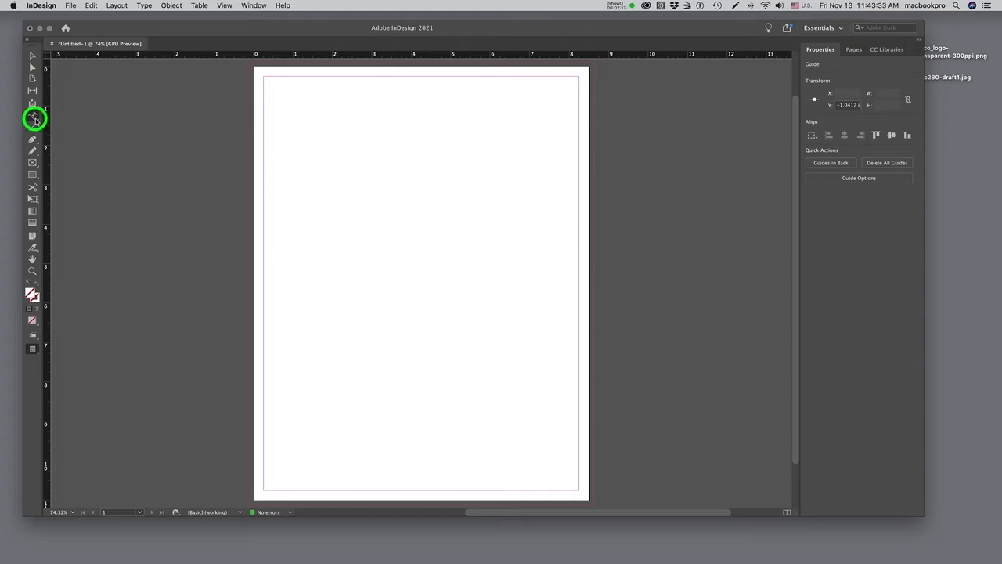
click(34, 56)
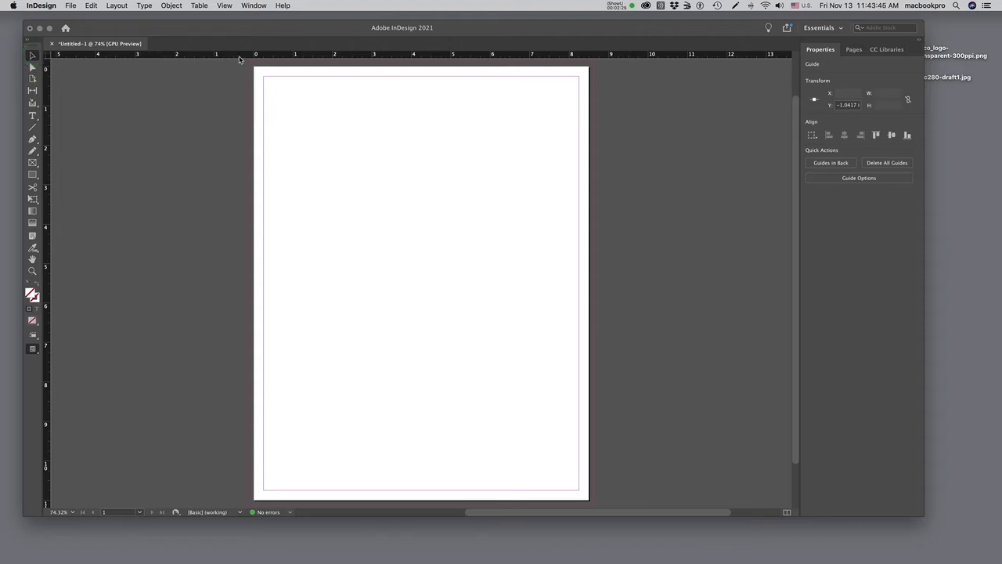
Hide the document rulers and show them again.
click(226, 6)
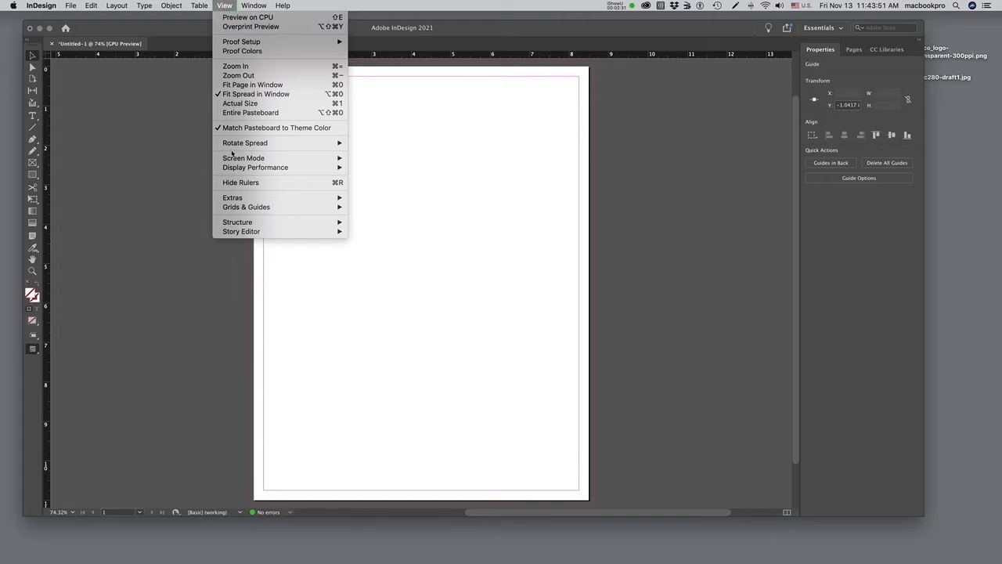
click(263, 184)
click(225, 6)
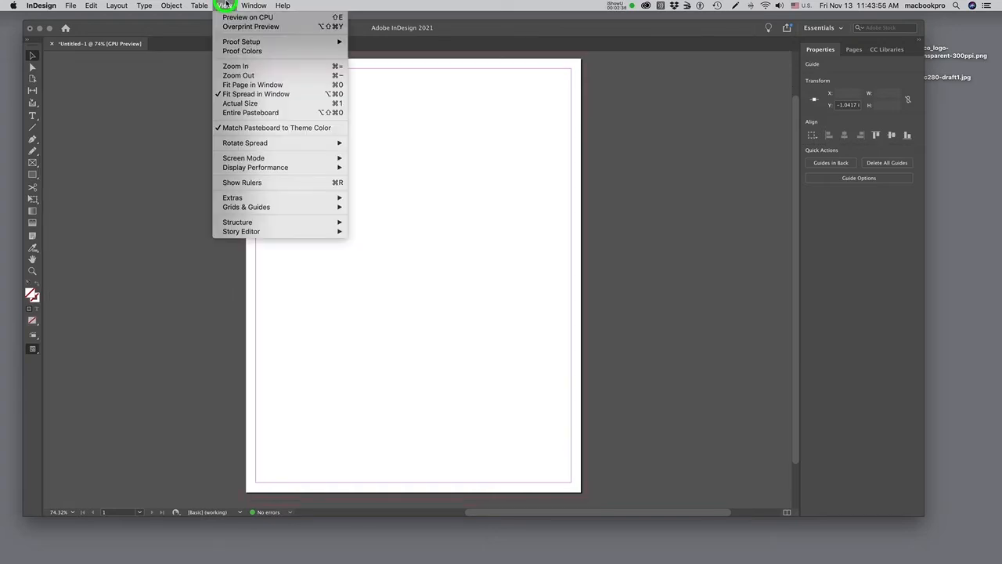
click(240, 183)
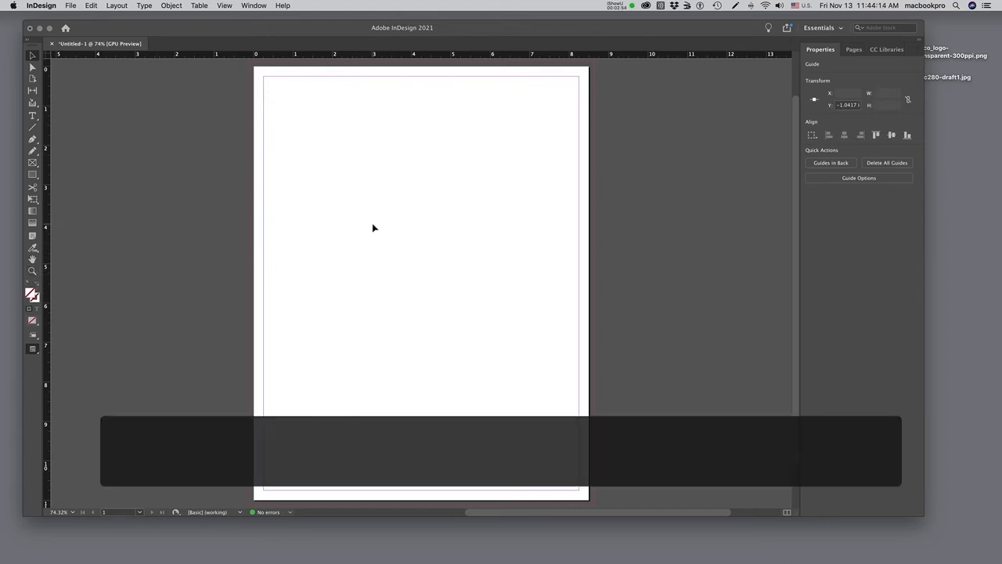
drag(374, 226, 415, 227)
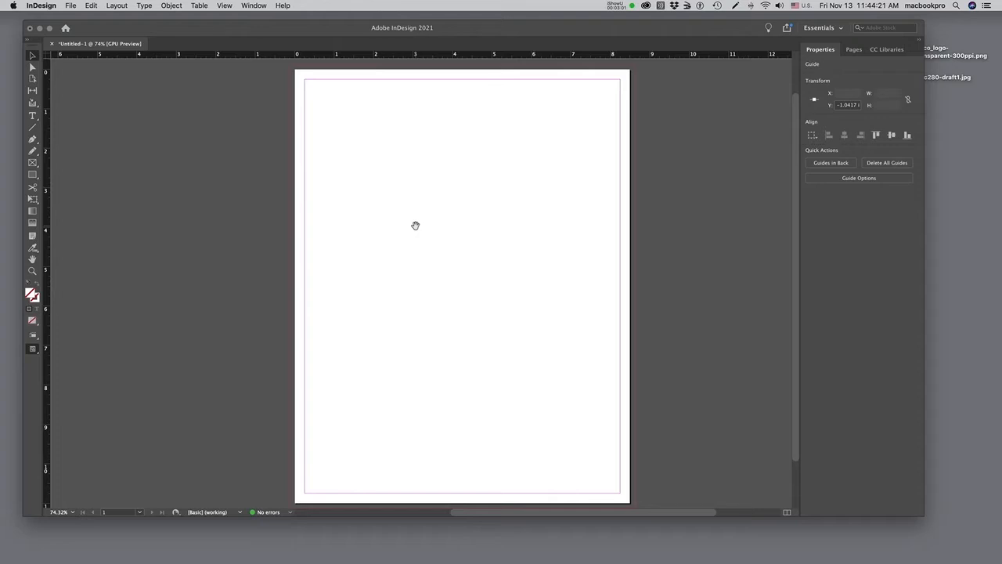
key(super+space)
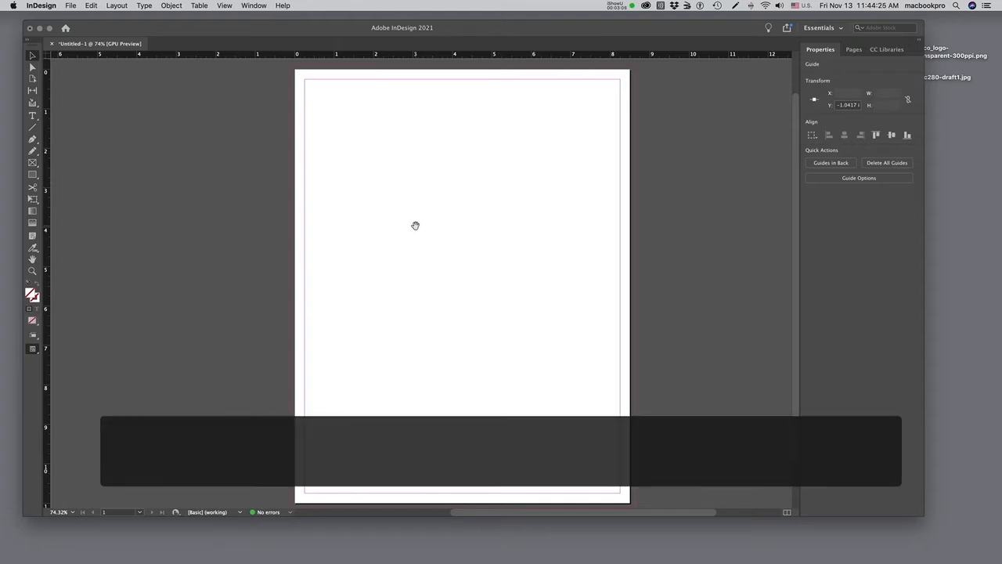
click(32, 54)
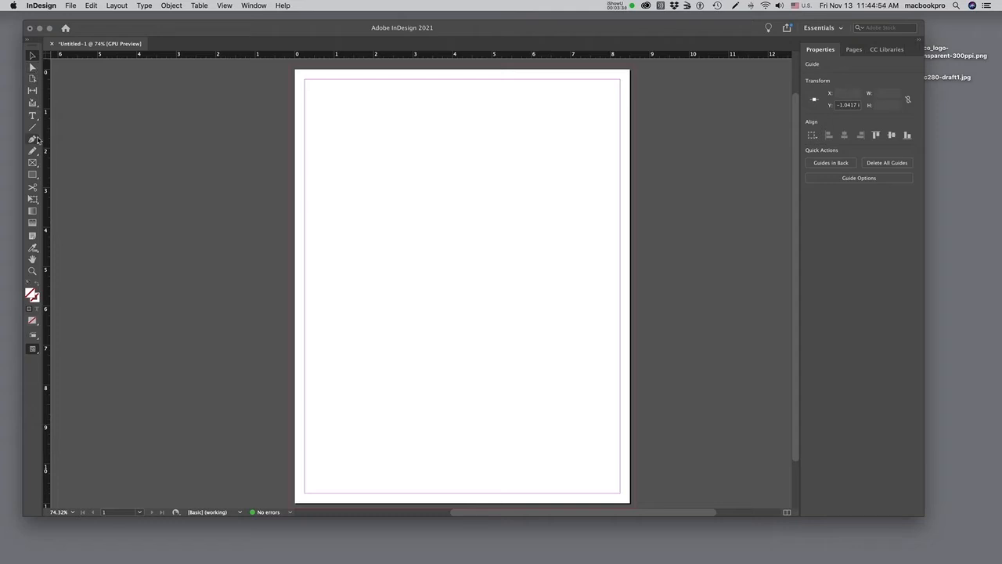
Draw a rectangular graphic frame about 8.75 in wide and 3.1 in high across the page, from bleed edge to bleed edge.
click(34, 174)
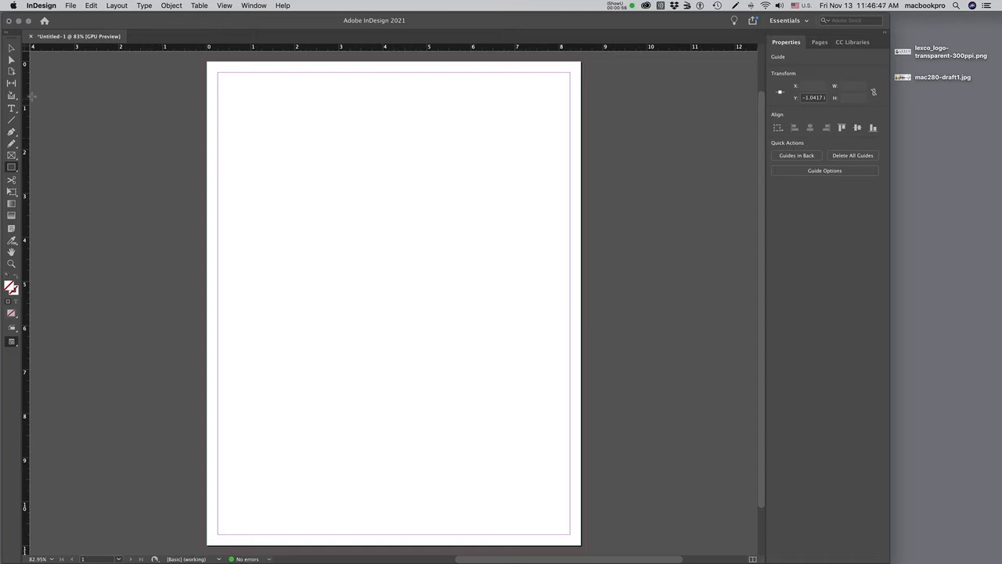
click(14, 157)
drag(201, 191, 586, 326)
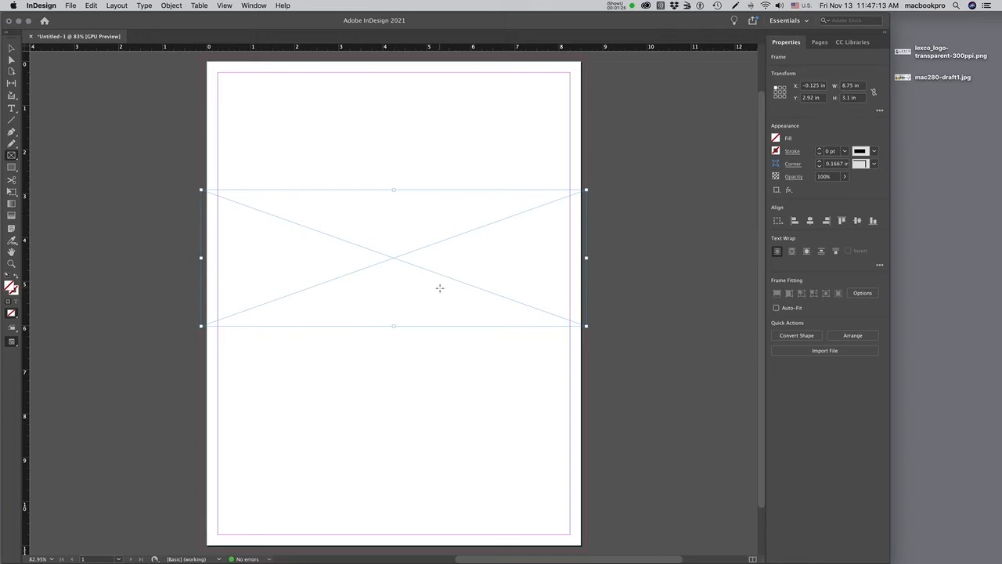
Place the image mac280-draft1.jpg from the Desktop into the selected frame.
click(70, 5)
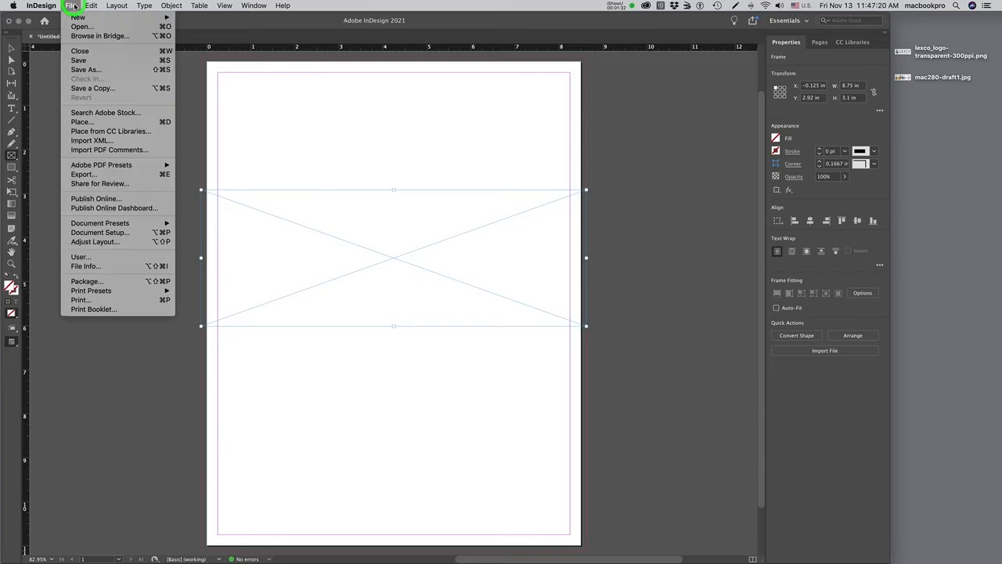
click(91, 122)
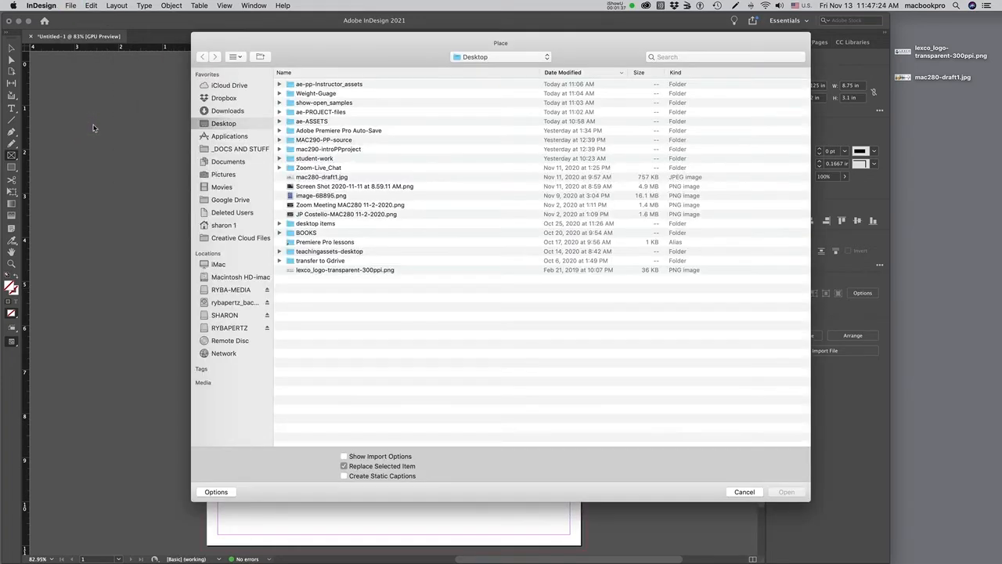
click(321, 177)
click(786, 492)
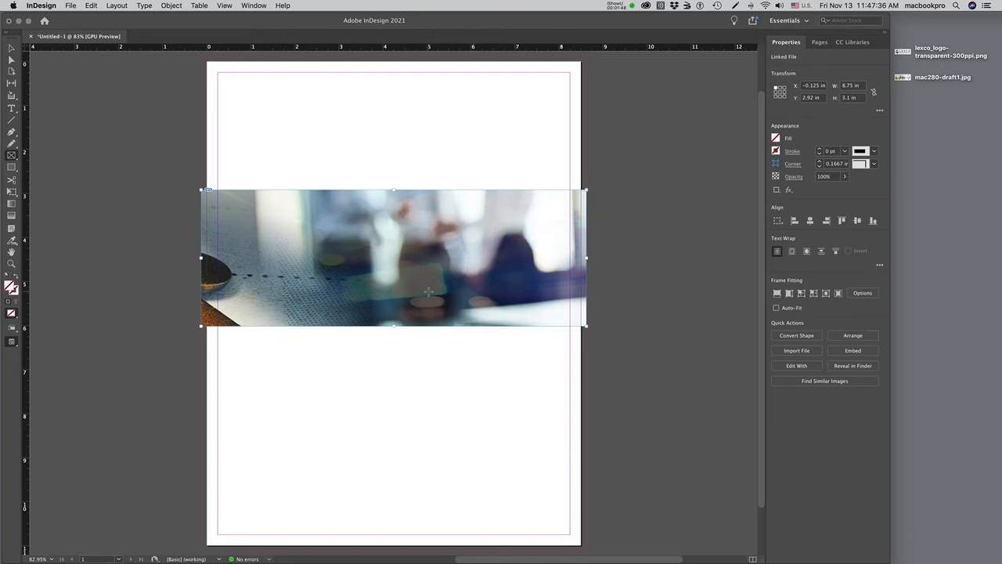
Switch to the Finder desktop and preview the full mac280-draft1.jpg image.
click(903, 79)
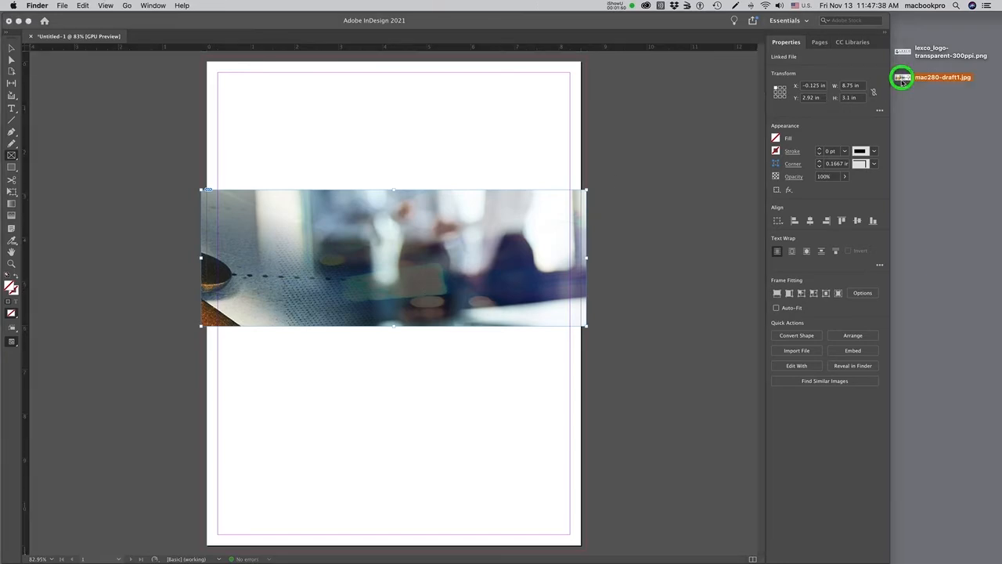
key(space)
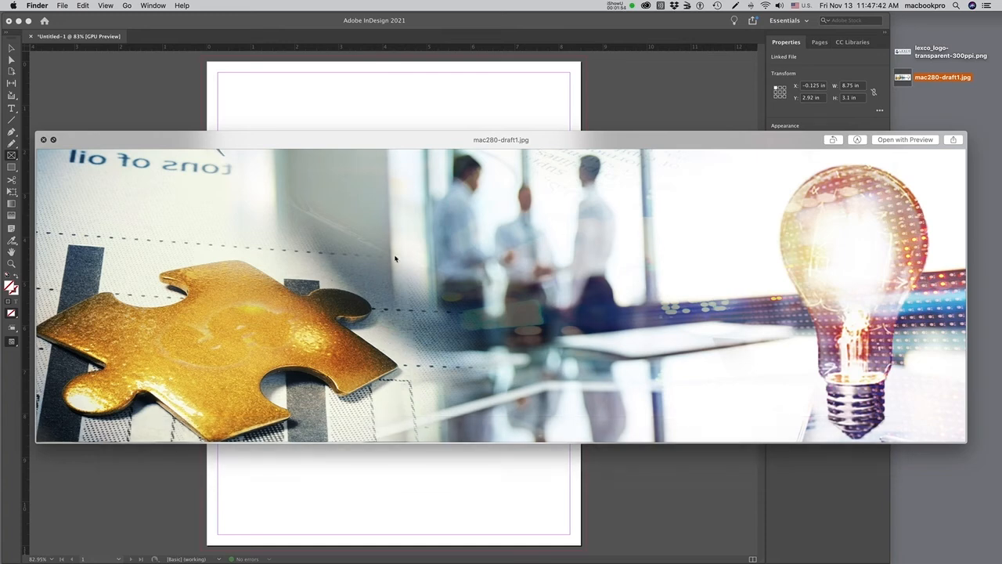
Move the mac280-draft1.jpg preview aside, close it, and switch back to the InDesign document.
drag(391, 141, 357, 318)
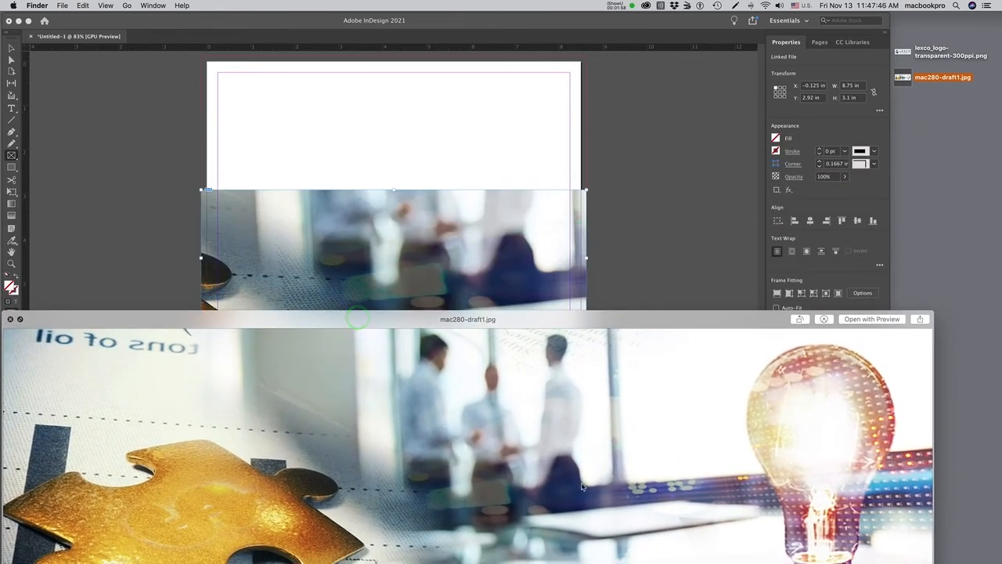
click(10, 319)
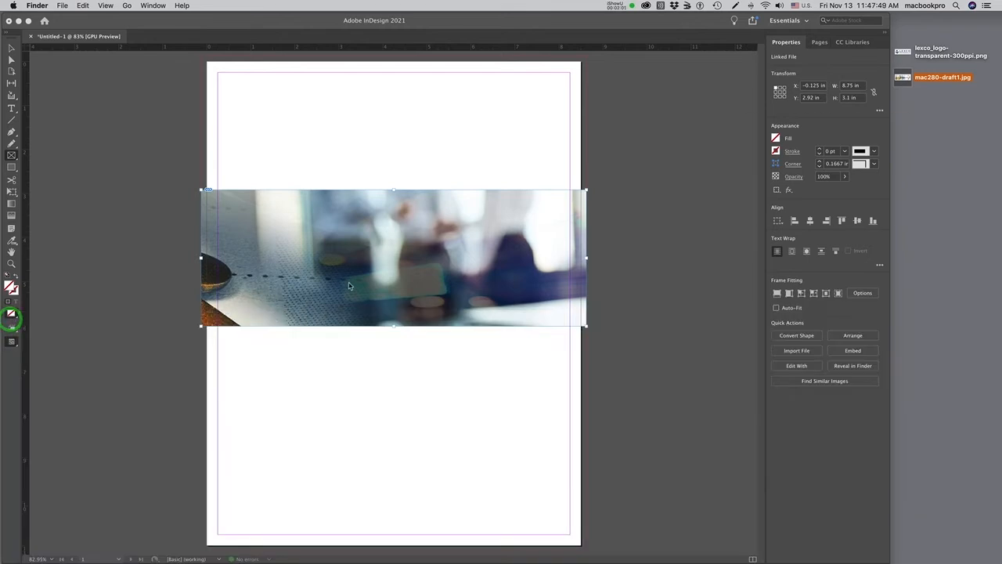
click(484, 268)
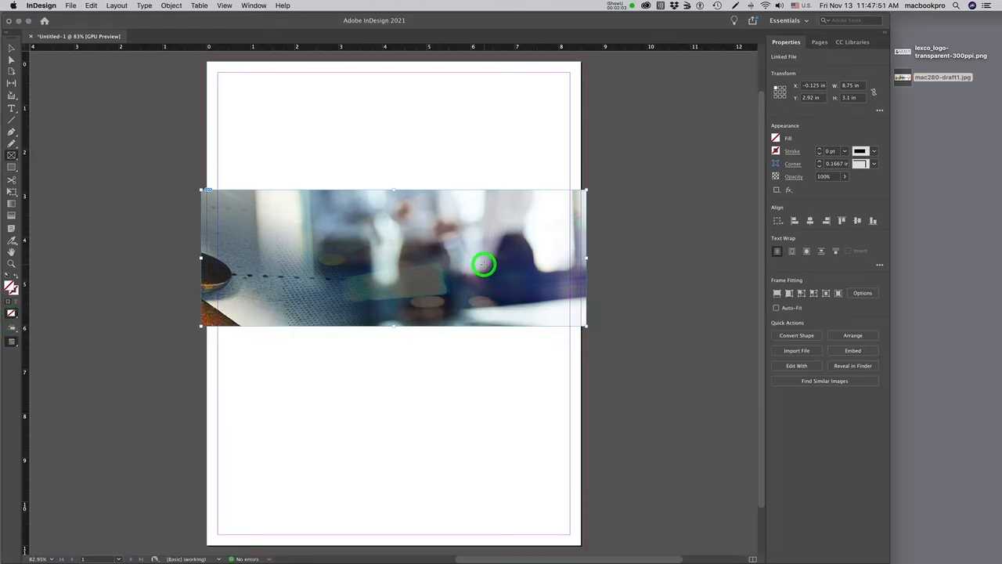
Select the image content inside the banner frame and shift it around within the frame to show different parts of the picture.
click(14, 46)
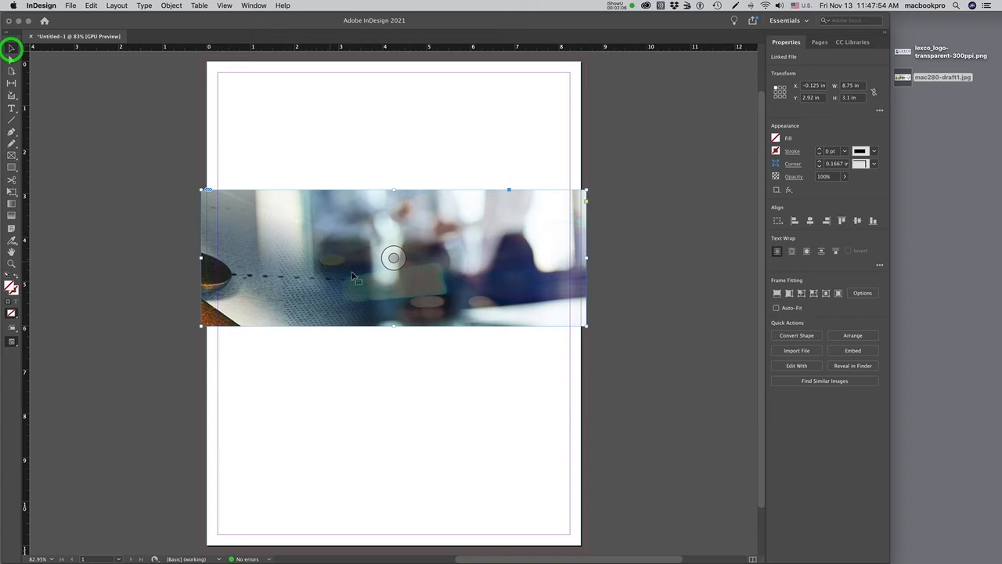
click(318, 193)
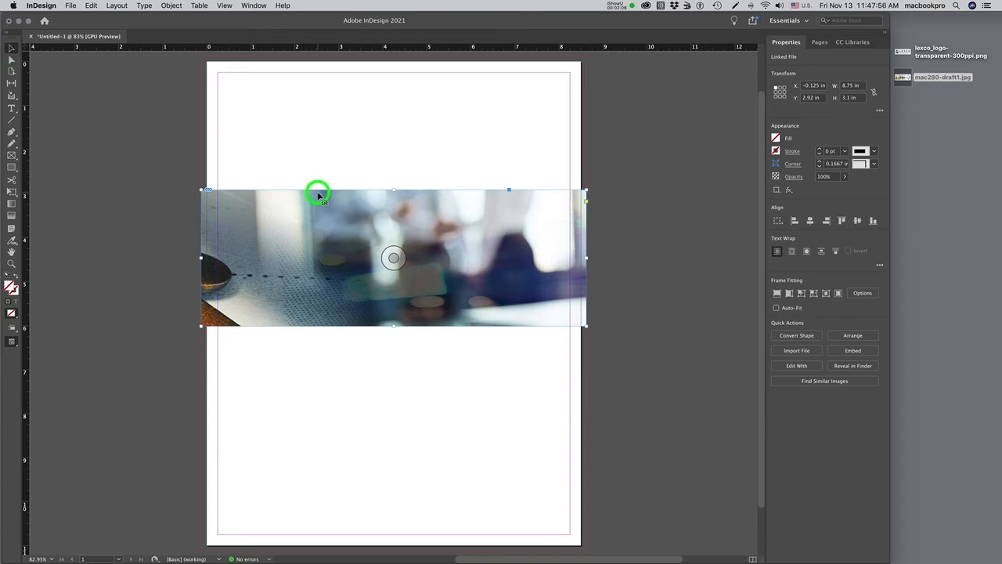
alt+super+click(401, 338)
alt+super+click(400, 338)
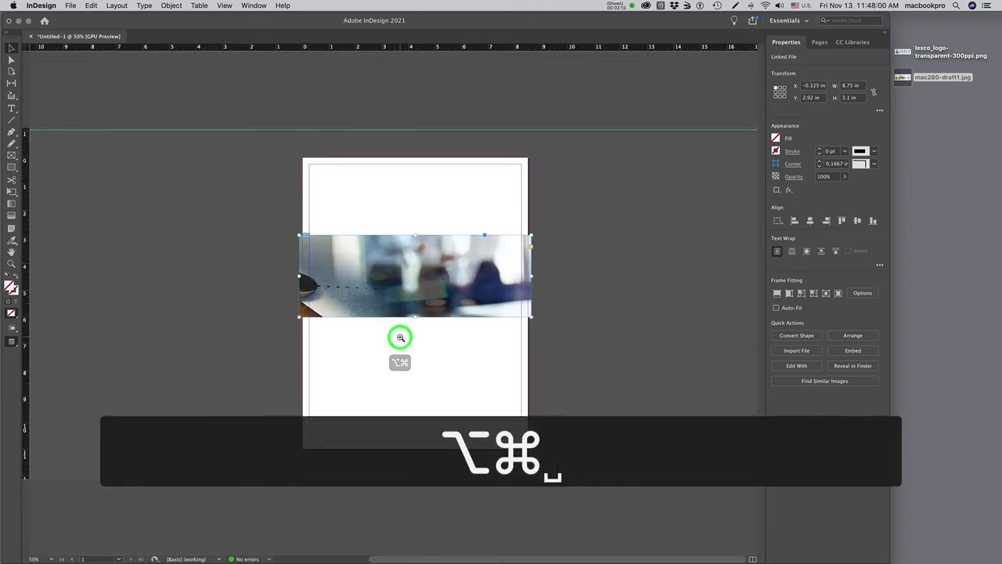
alt+super+click(400, 338)
click(479, 301)
click(447, 287)
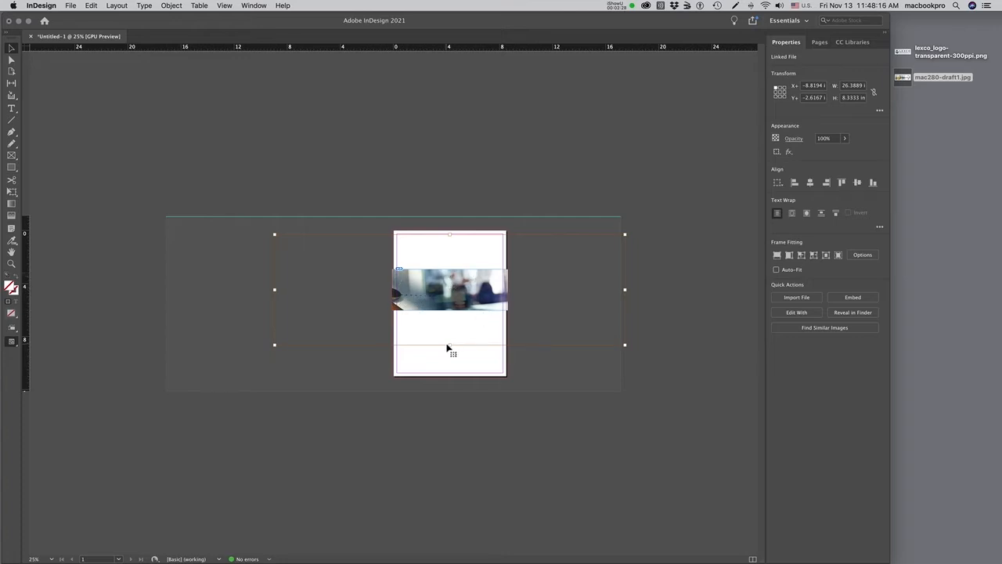
drag(456, 347, 555, 361)
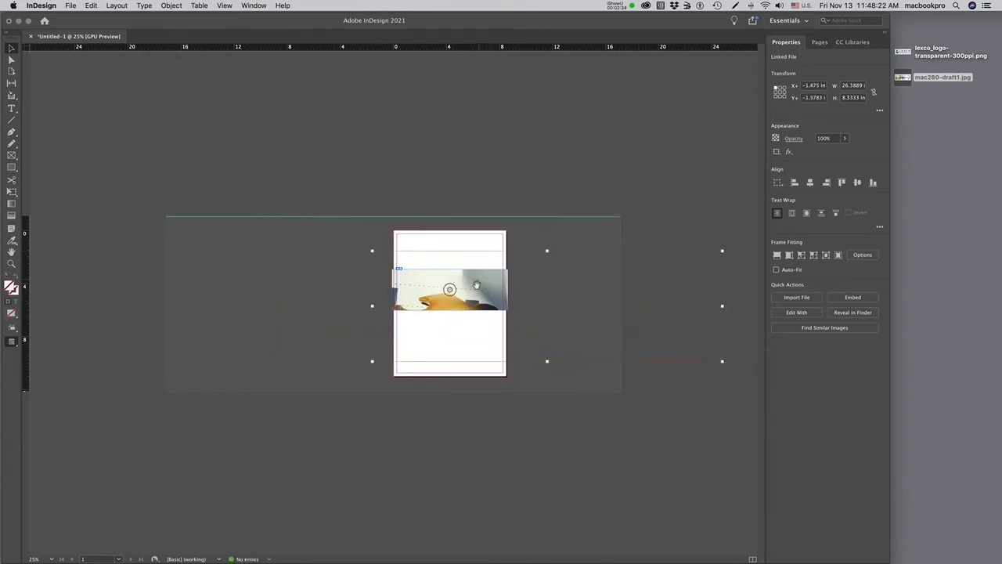
drag(553, 362, 410, 336)
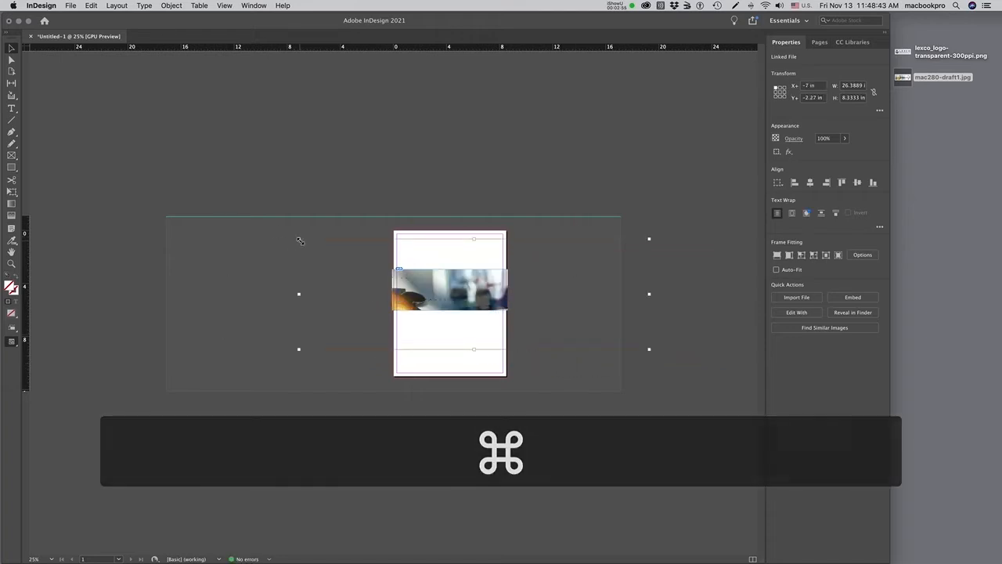
Scale the image content down proportionally inside its frame to about 9.75 in wide and 3.08 in high.
key(shift)
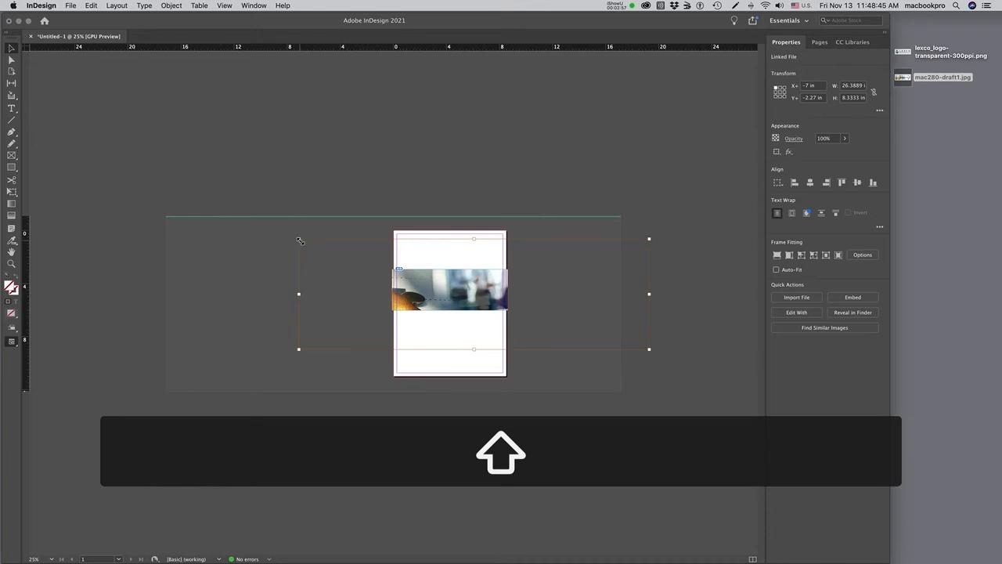
drag(299, 238, 535, 311)
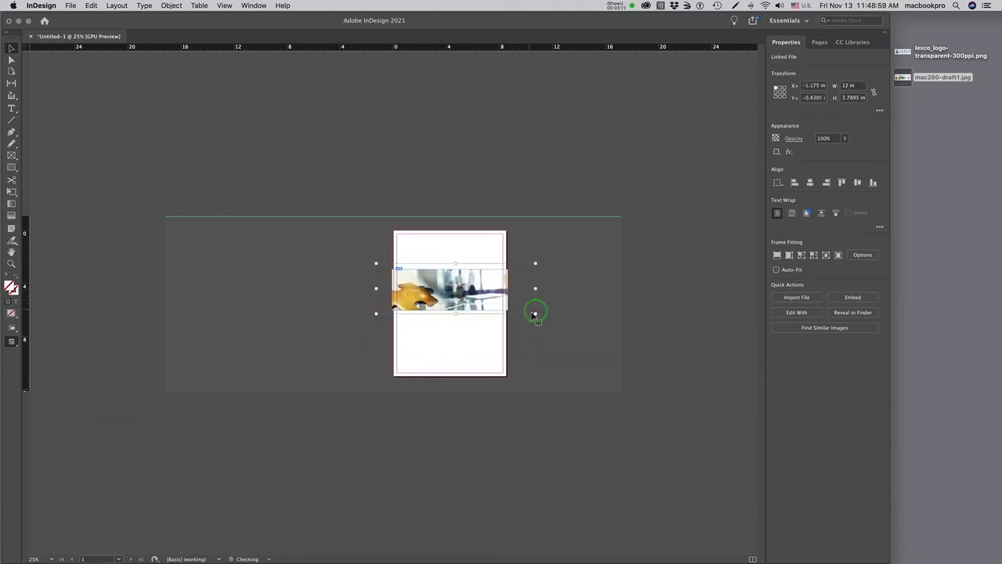
key(alt+shift)
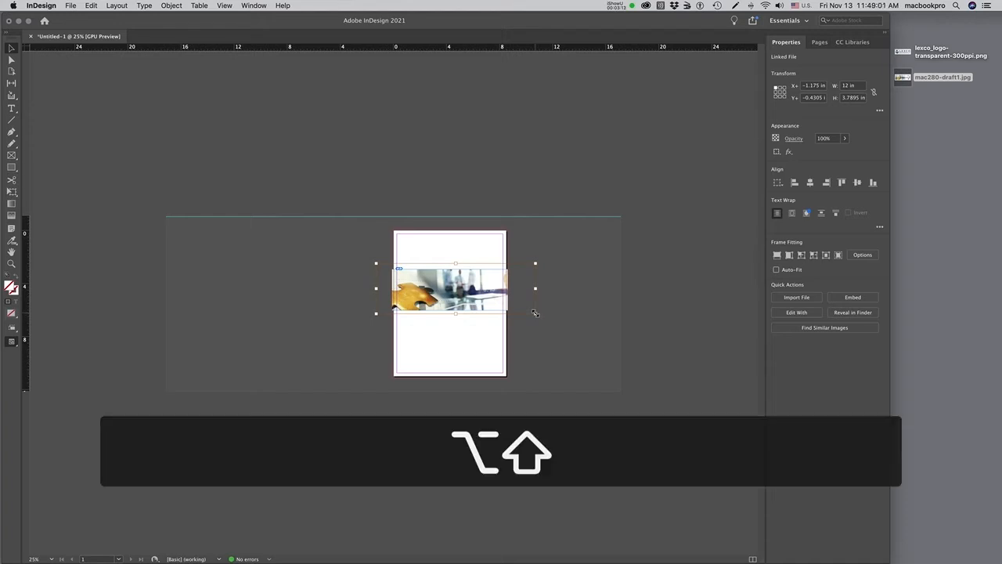
drag(535, 314, 513, 310)
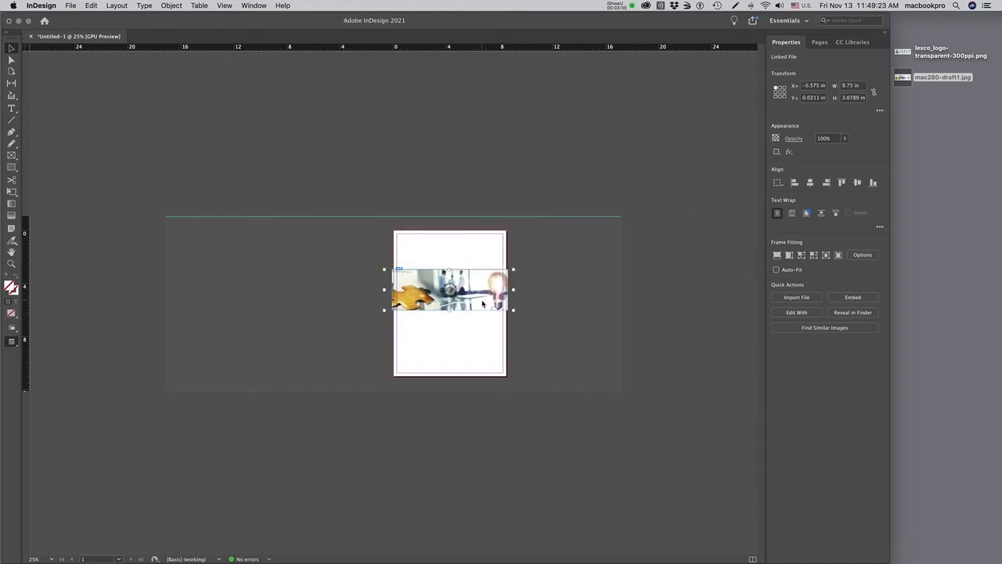
key(super)
key(super+0)
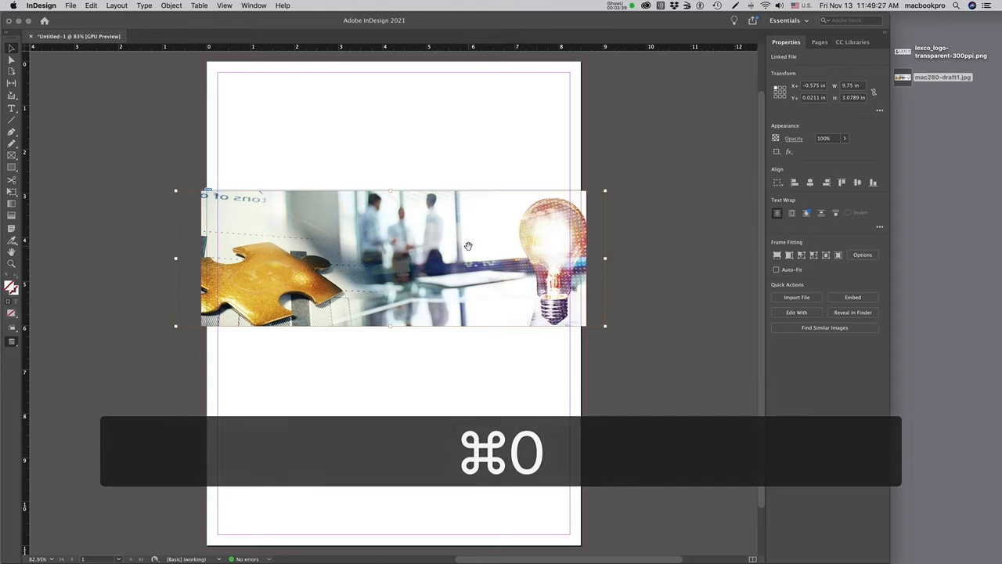
Delete the banner frame together with its image from the page.
double_click(260, 195)
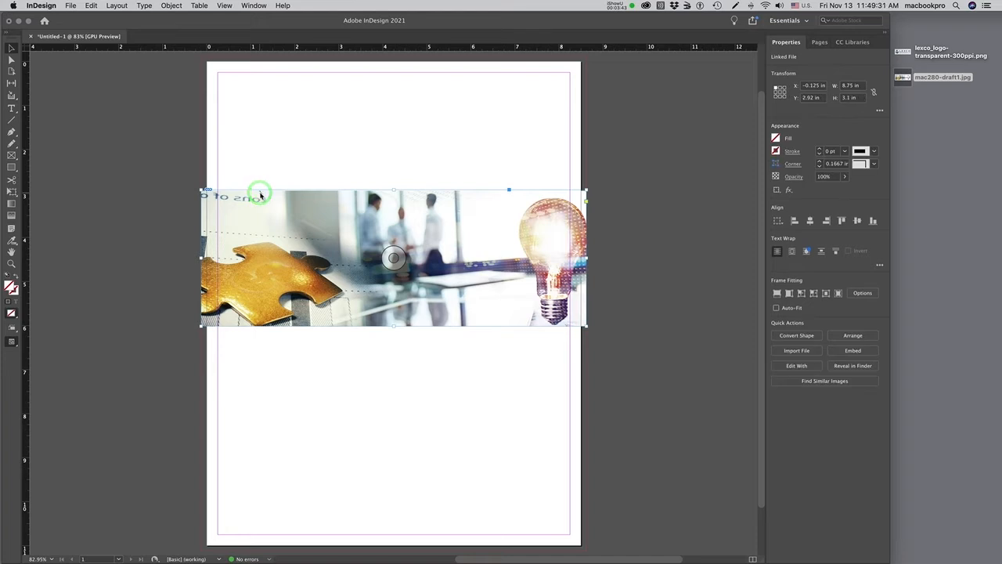
key(Delete)
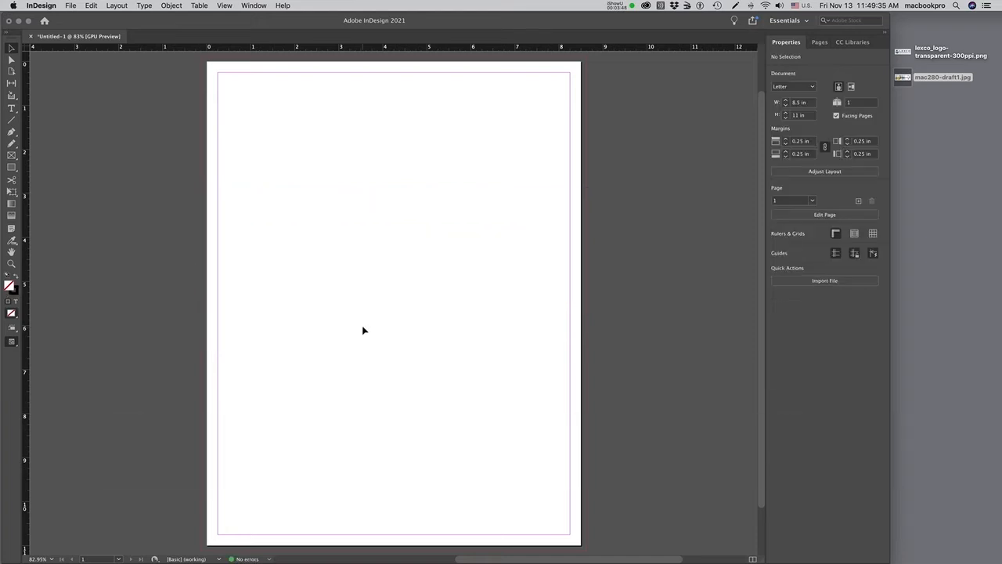
click(299, 231)
Place mac280-draft1.jpg from the Desktop without a prepared frame, sizing it about 9.24 in wide and 2.92 in high across the page.
click(71, 5)
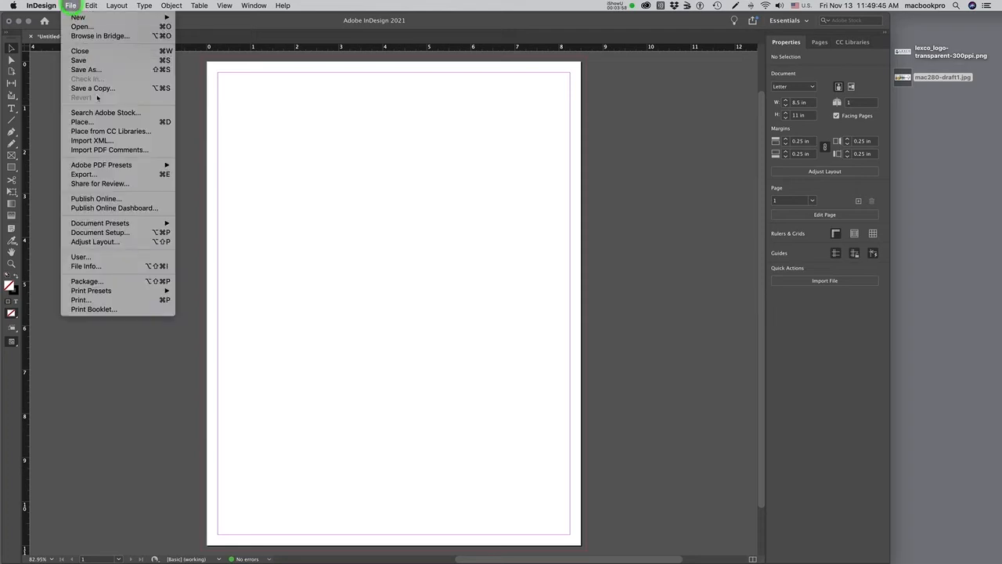
click(91, 121)
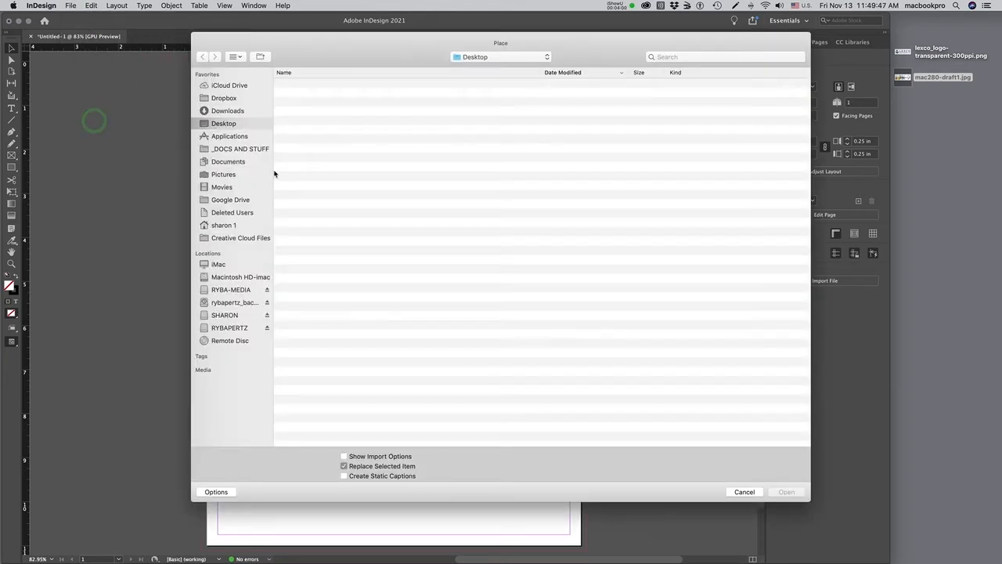
click(315, 177)
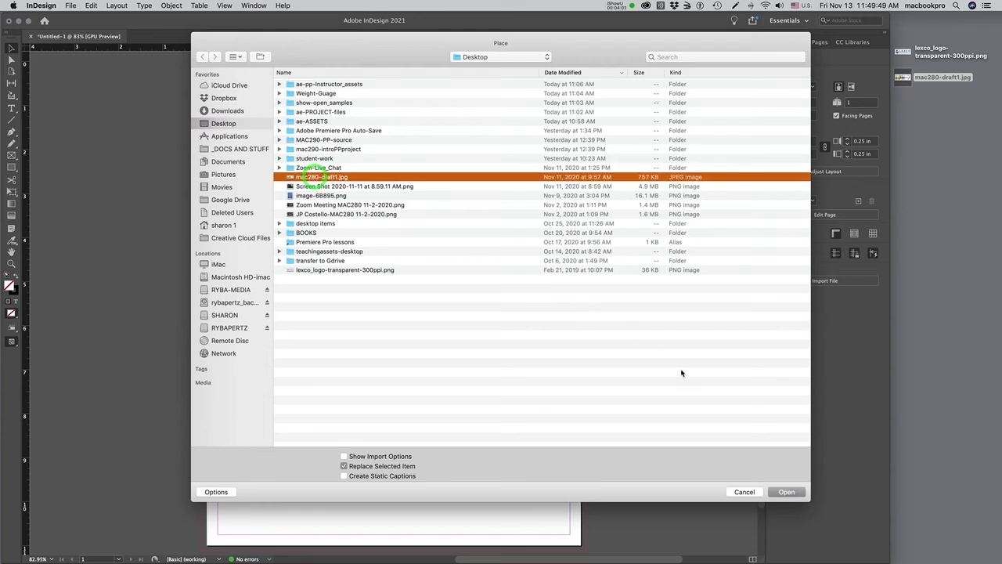
click(797, 494)
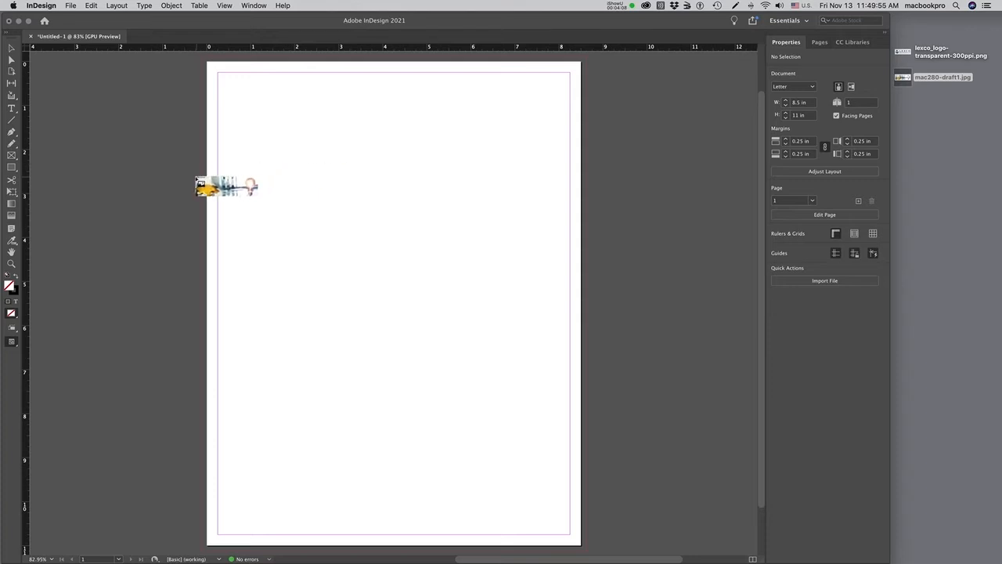
drag(193, 175, 597, 358)
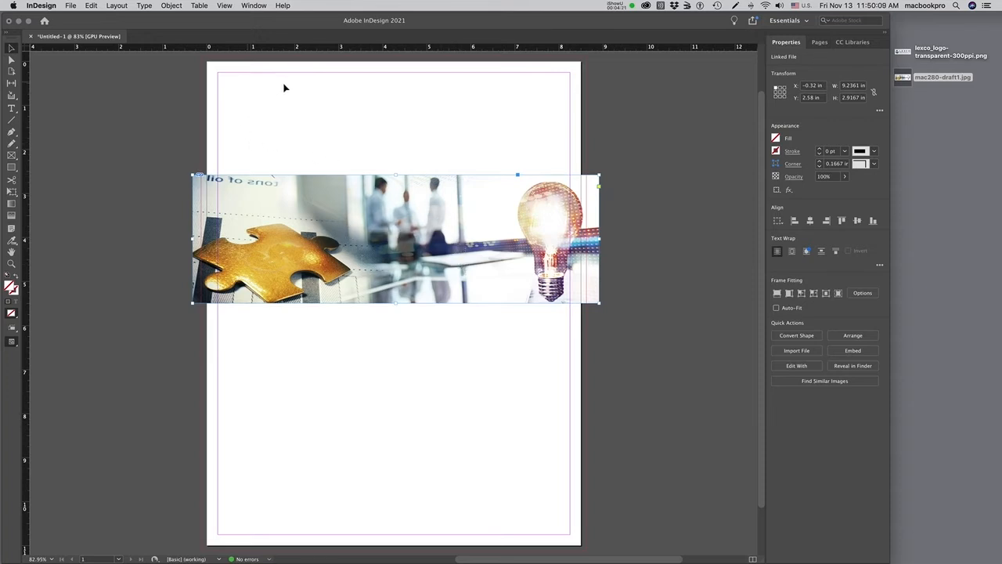
Select the placed image's content and offset it inside its frame by about -3.64 in horizontally and -0.38 in vertically.
click(316, 235)
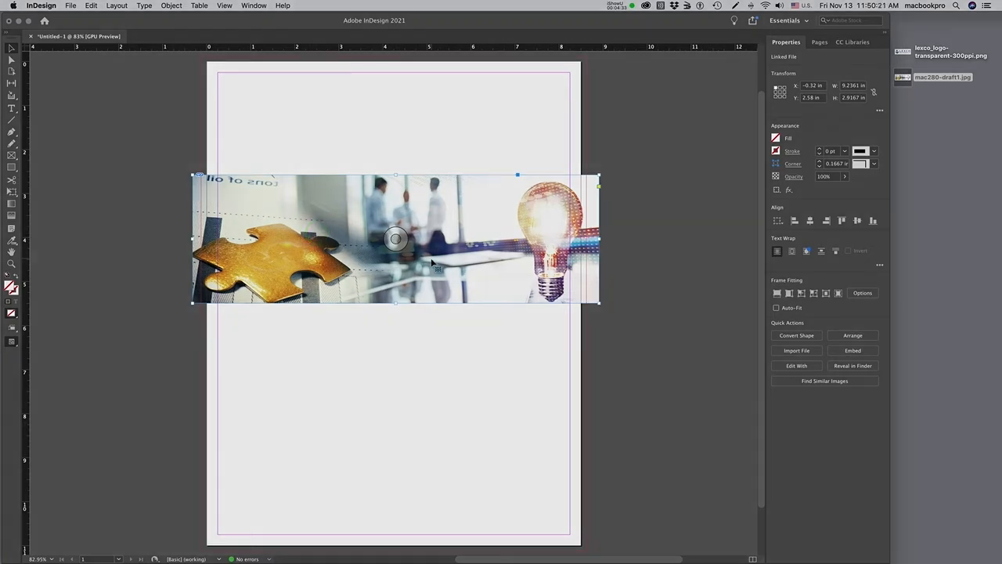
double_click(430, 258)
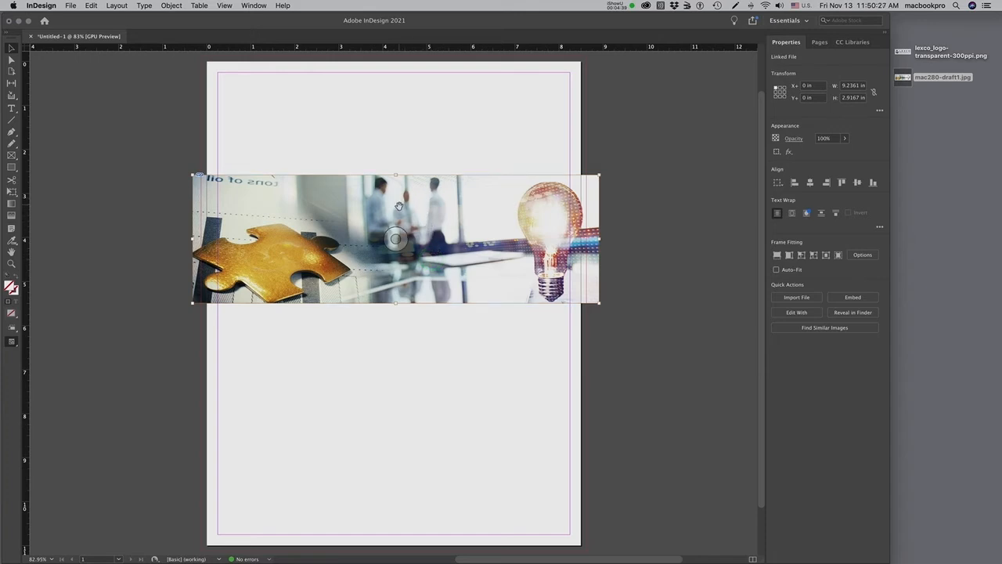
drag(422, 208, 284, 211)
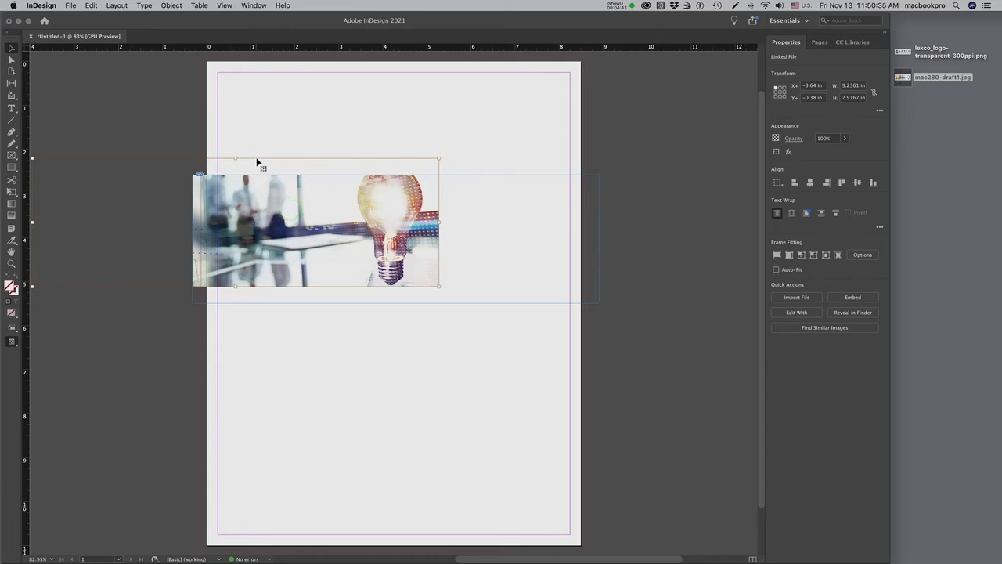
Undo the last move of the image content within its frame.
click(465, 176)
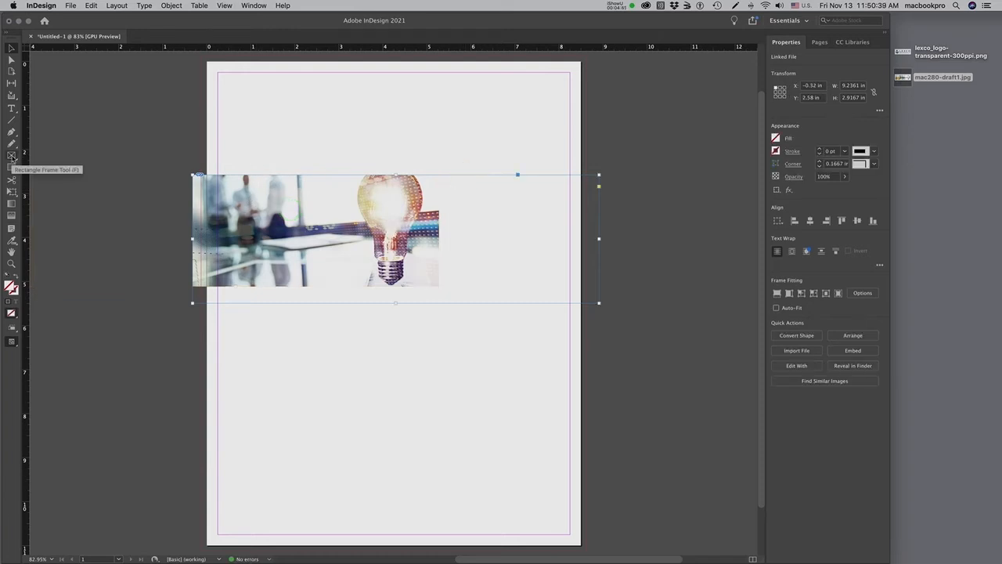
click(290, 231)
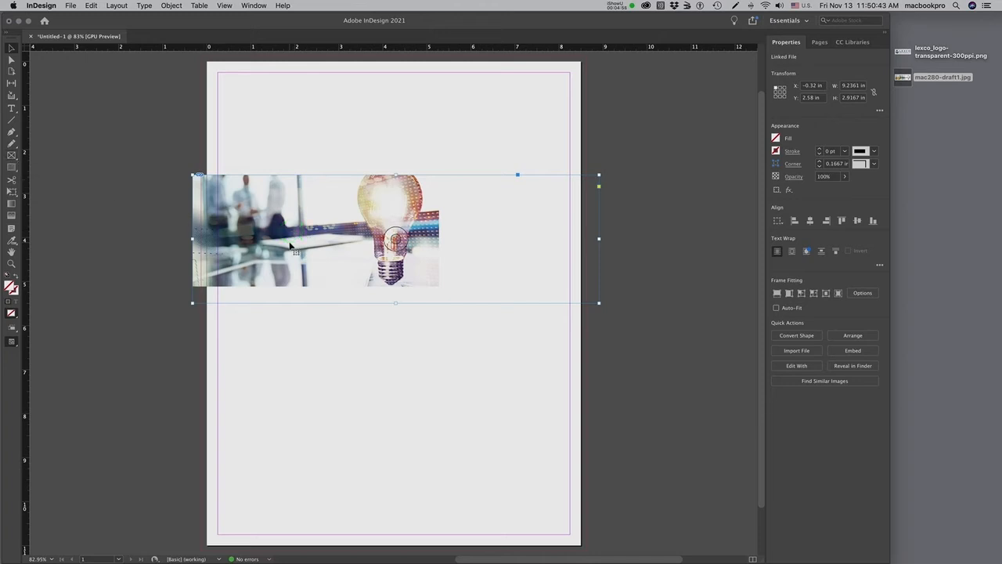
key(super)
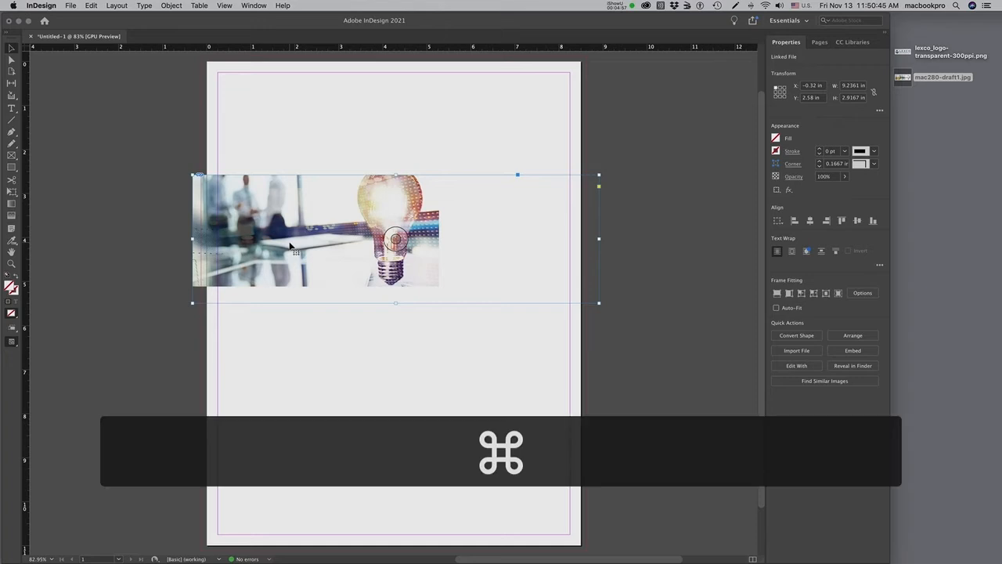
key(super+z)
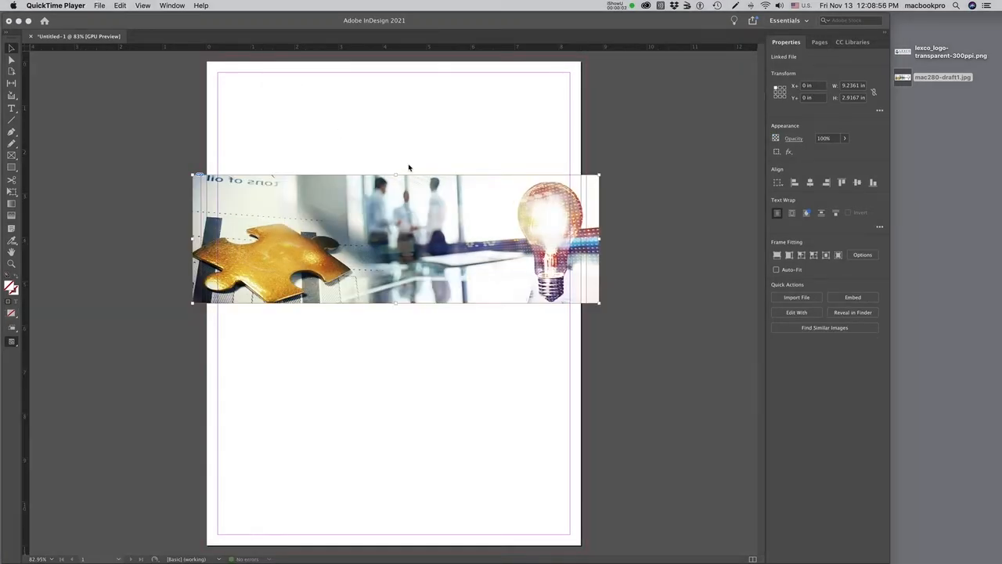
Turn on Auto-Fit for the banner image and resize its frame to about 10.02 in wide and 2.96 in high.
click(776, 270)
click(775, 270)
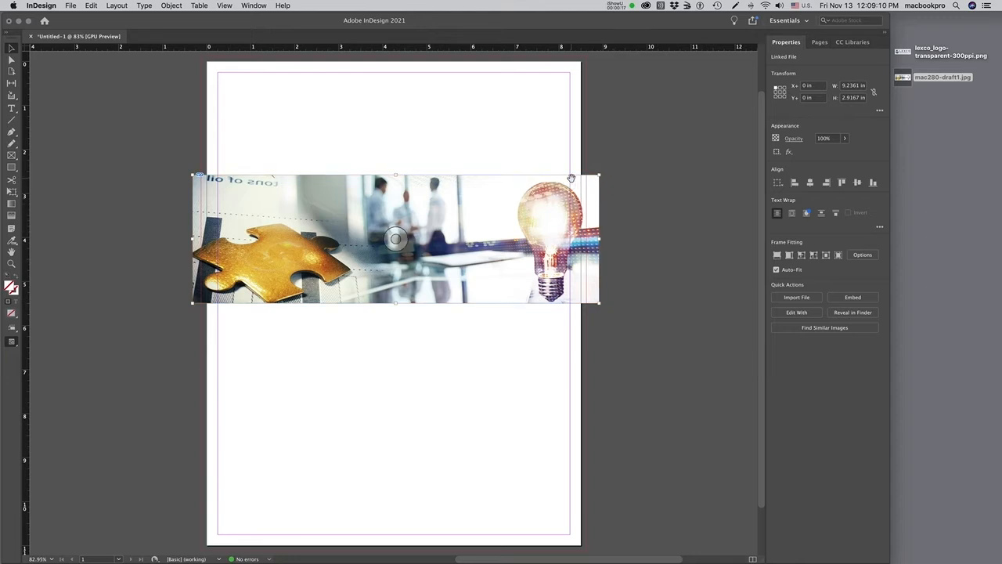
drag(599, 304, 636, 348)
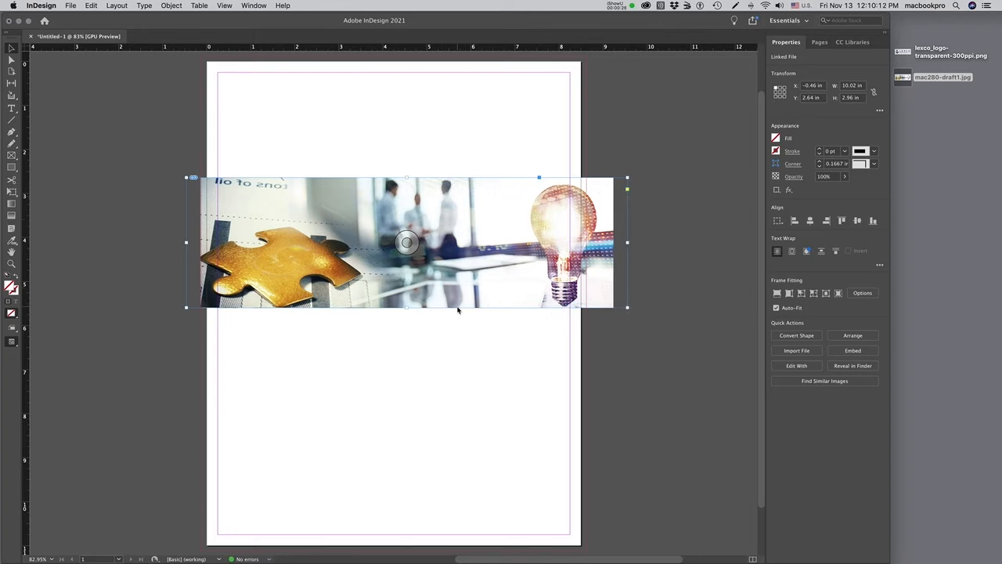
Adjust the auto-fitted banner frame's height from its lower edge, making the frame about 10.29 in wide and 3.25 in high.
click(479, 291)
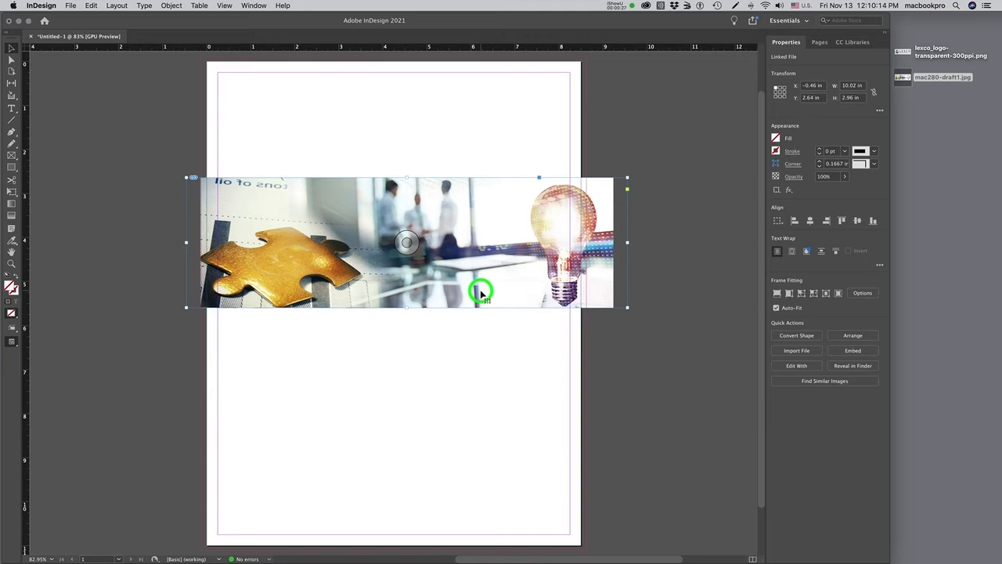
double_click(525, 311)
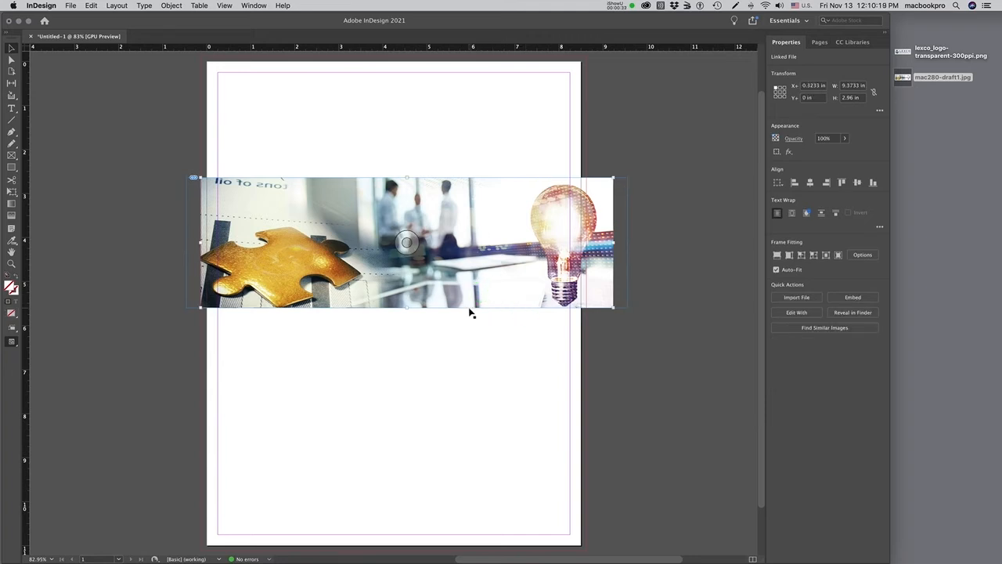
drag(470, 312, 481, 347)
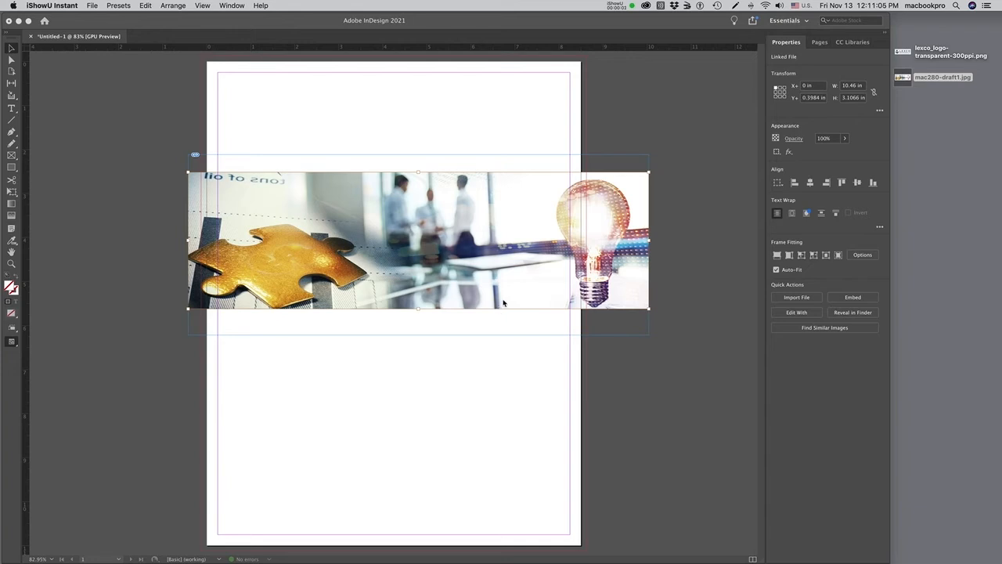
click(504, 302)
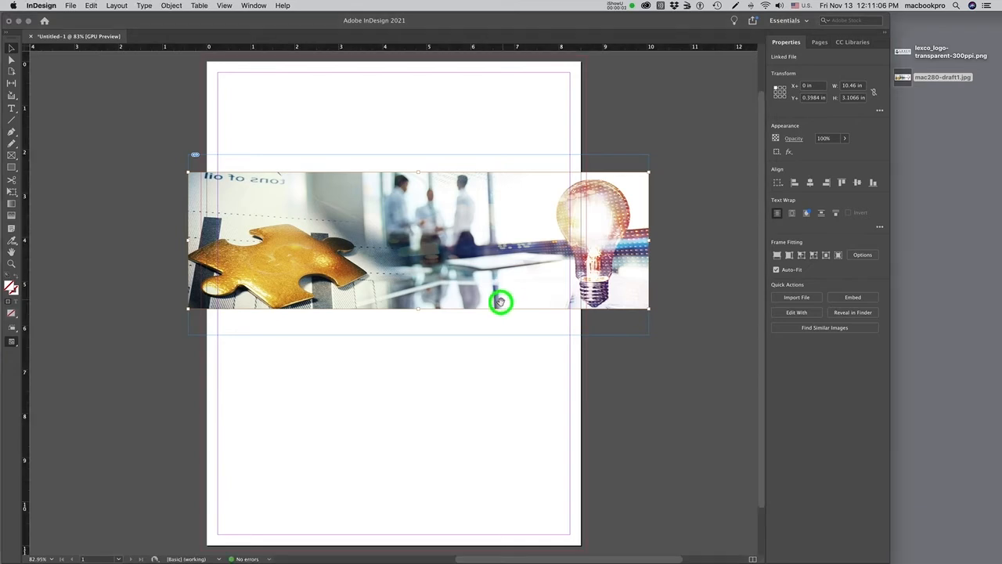
click(509, 338)
click(509, 337)
drag(421, 334, 416, 306)
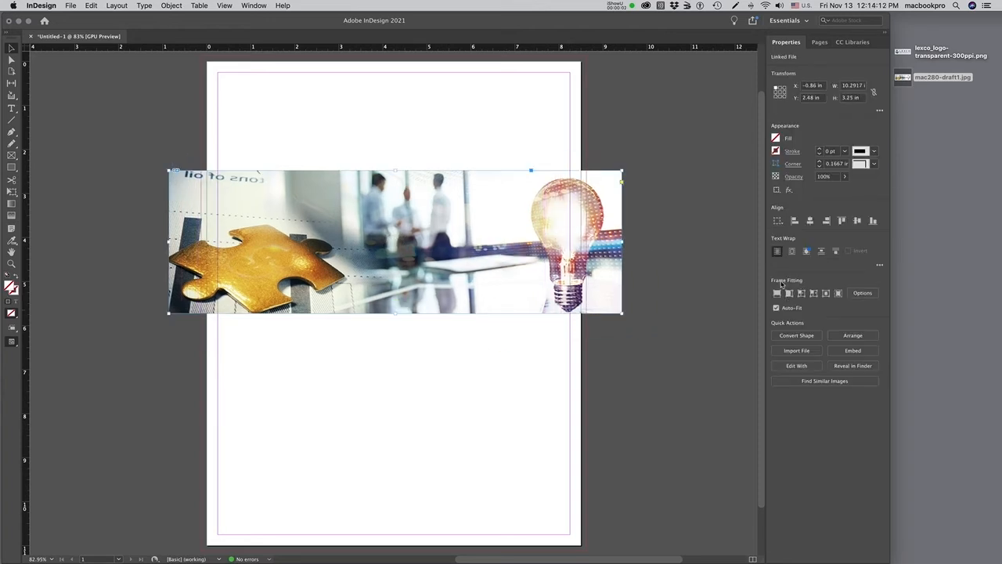
Open the banner's frame fitting options and review the available content fitting choices.
click(863, 294)
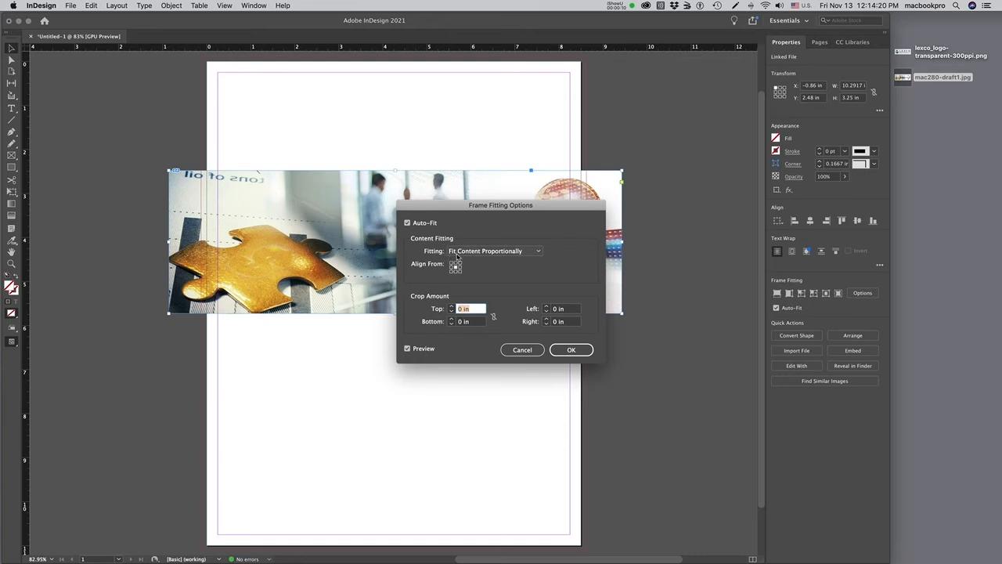
click(489, 252)
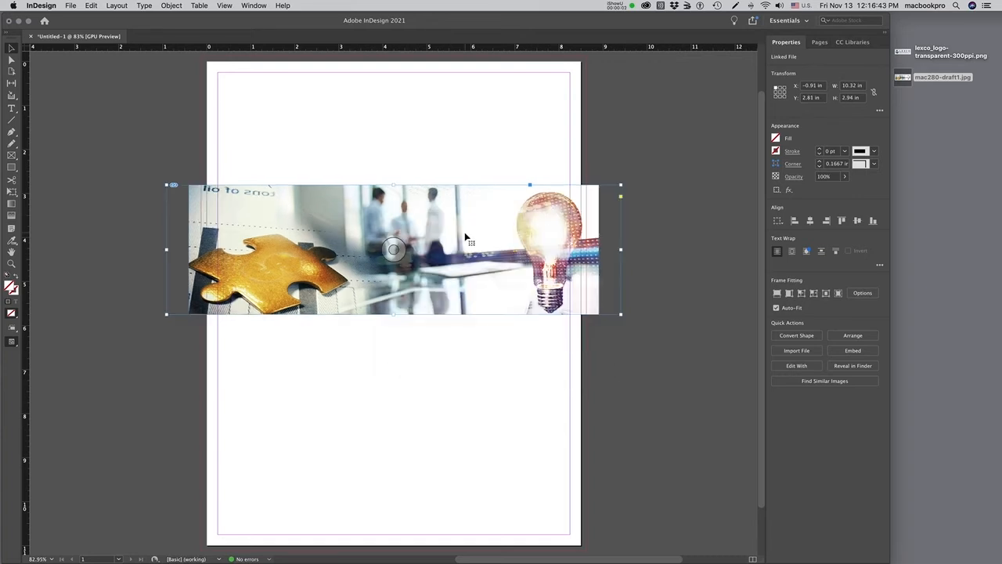
Reposition the banner frame to about X -0.84 in and Y 2.81 in, and deselect it.
drag(467, 237, 471, 241)
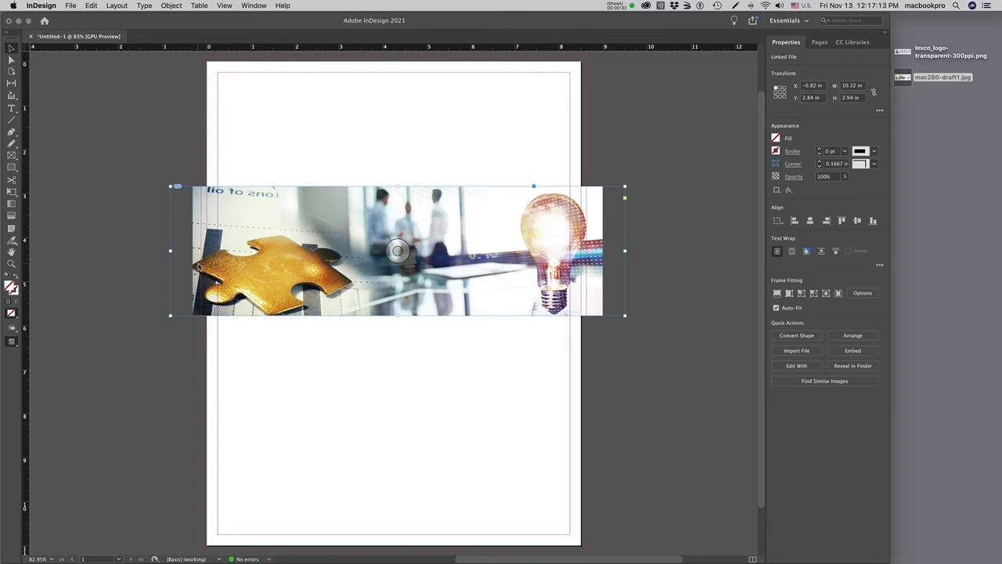
drag(233, 268, 235, 272)
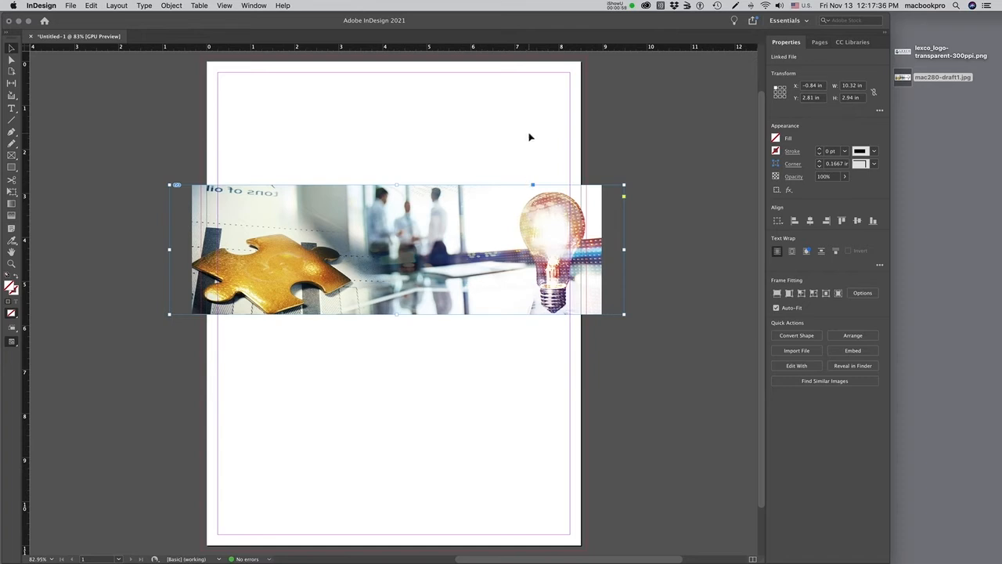
click(490, 173)
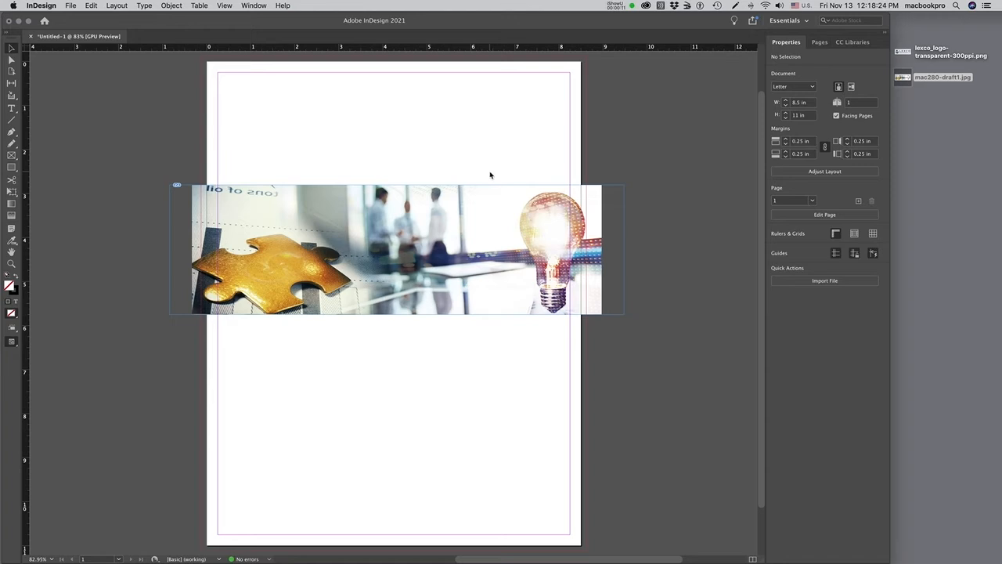
Examine the document's pages and masters, and show the layers with Layer 1 expanded.
click(819, 43)
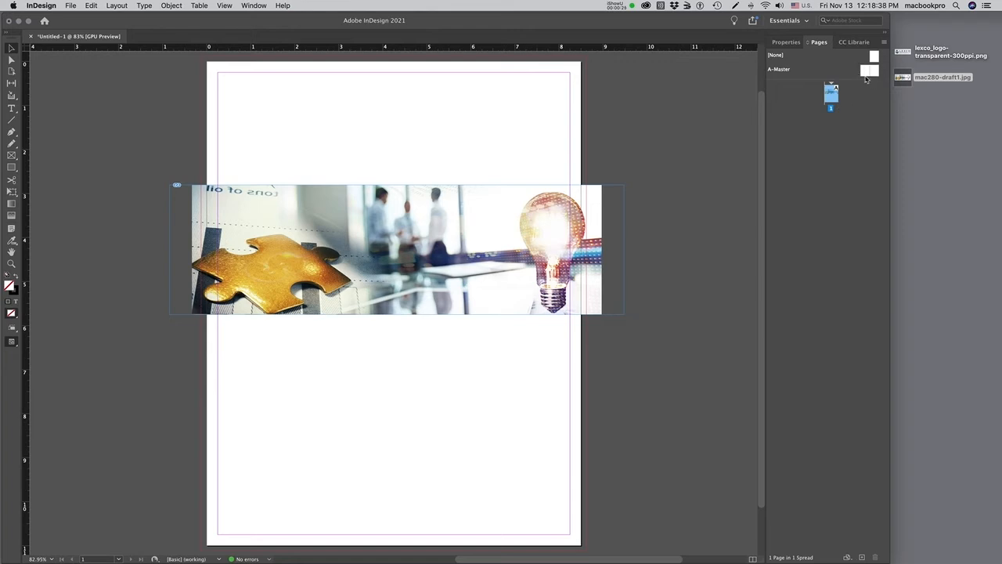
drag(866, 78, 834, 90)
click(254, 5)
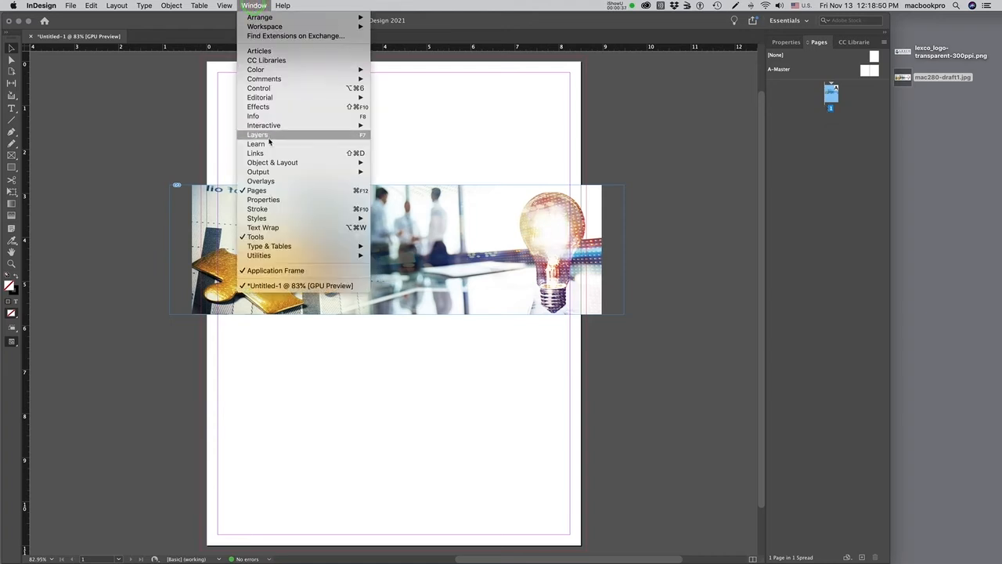
click(266, 136)
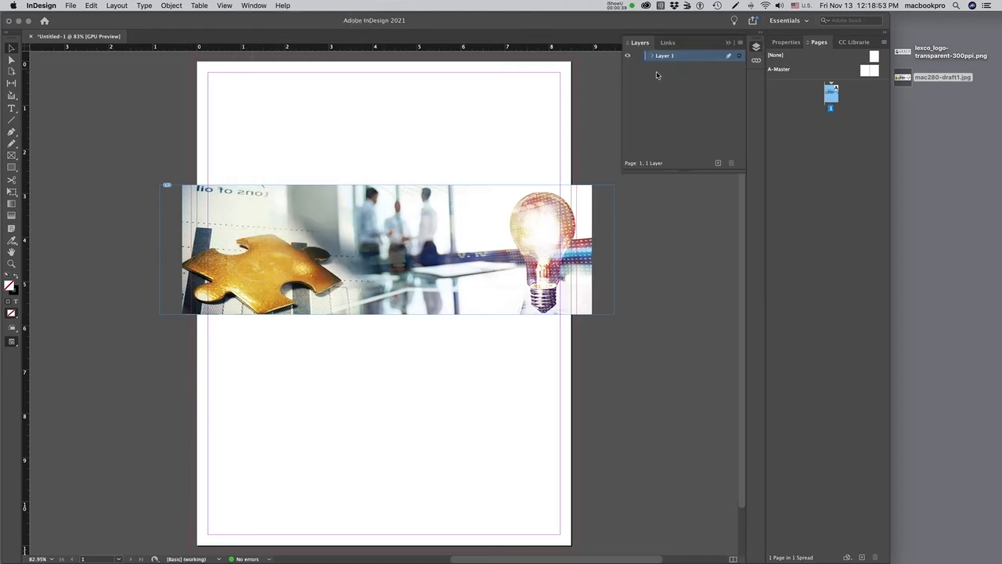
click(653, 56)
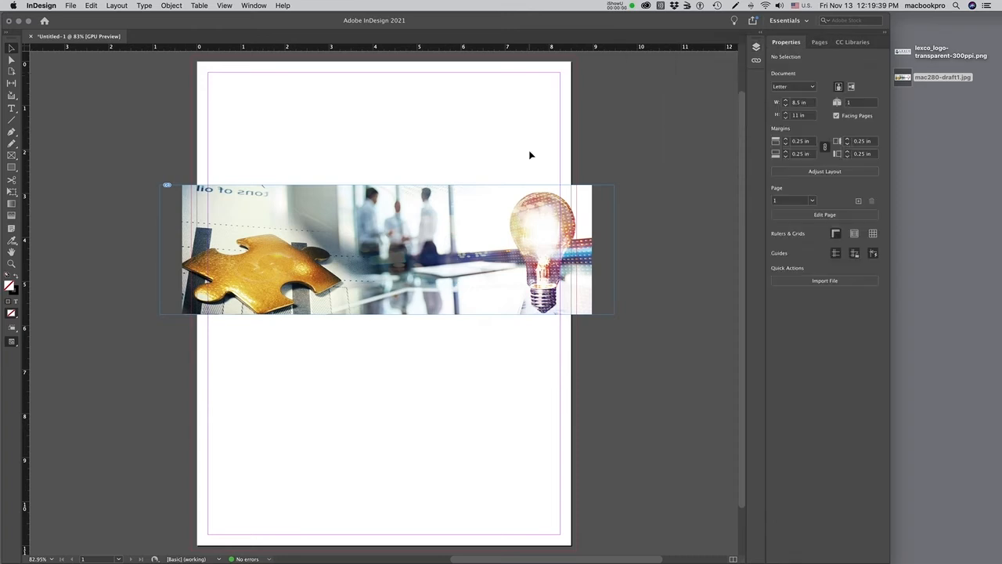
Place the Lexco logo image in a frame about 3 in wide near the page's lower-right corner and deselect it.
click(71, 7)
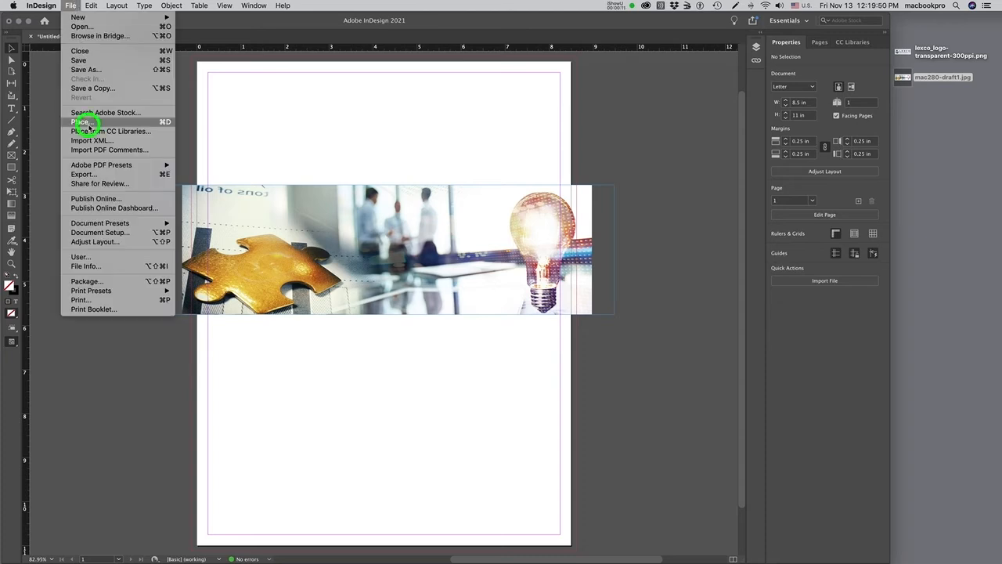
click(83, 127)
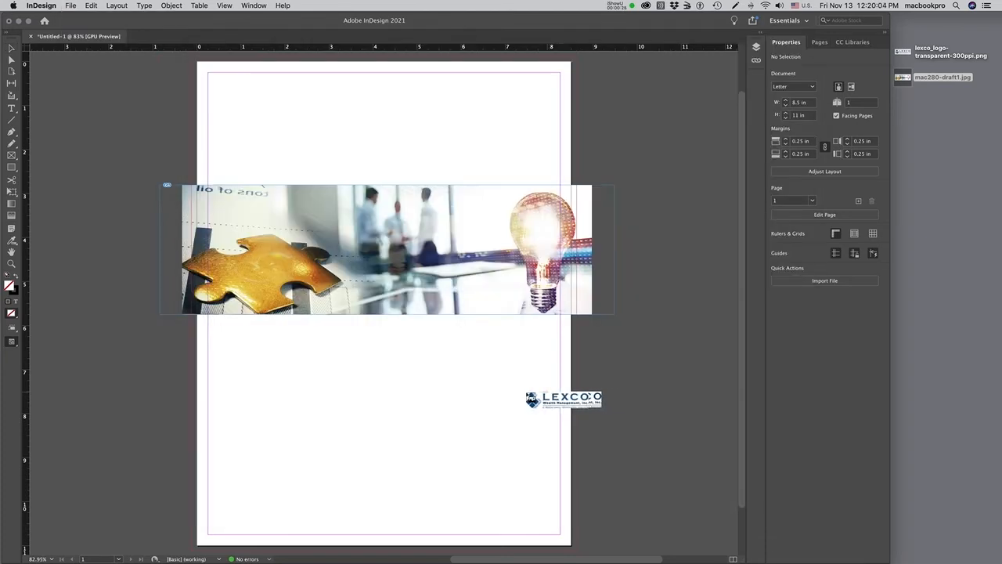
drag(426, 470, 558, 541)
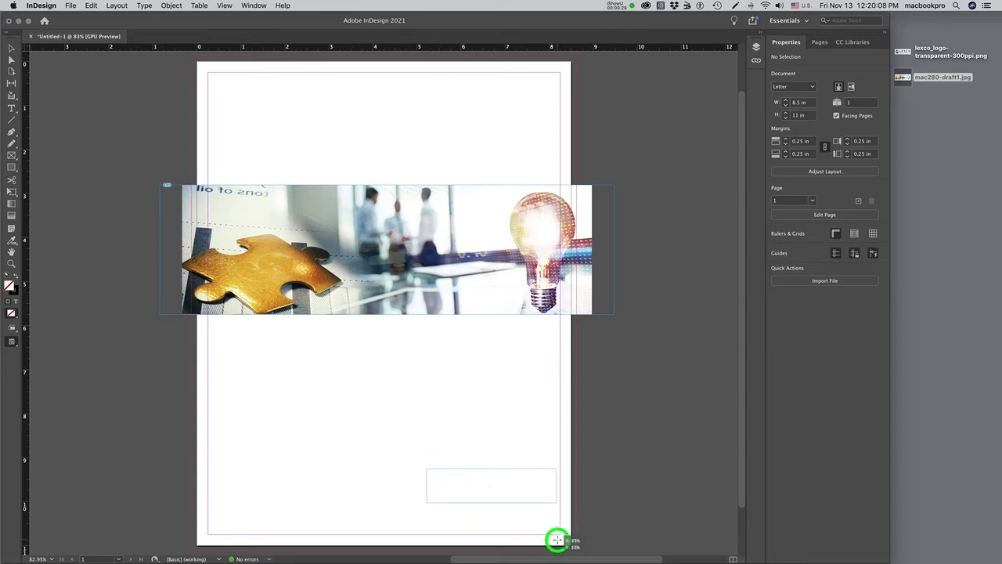
click(587, 469)
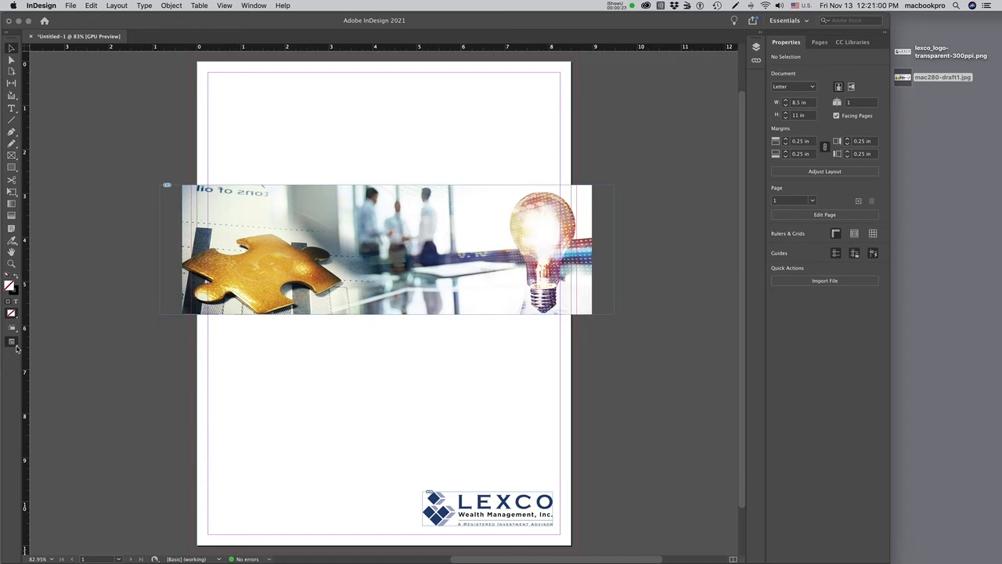
Check the layout in the Bleed and Preview screen modes, and return to Normal mode.
click(17, 348)
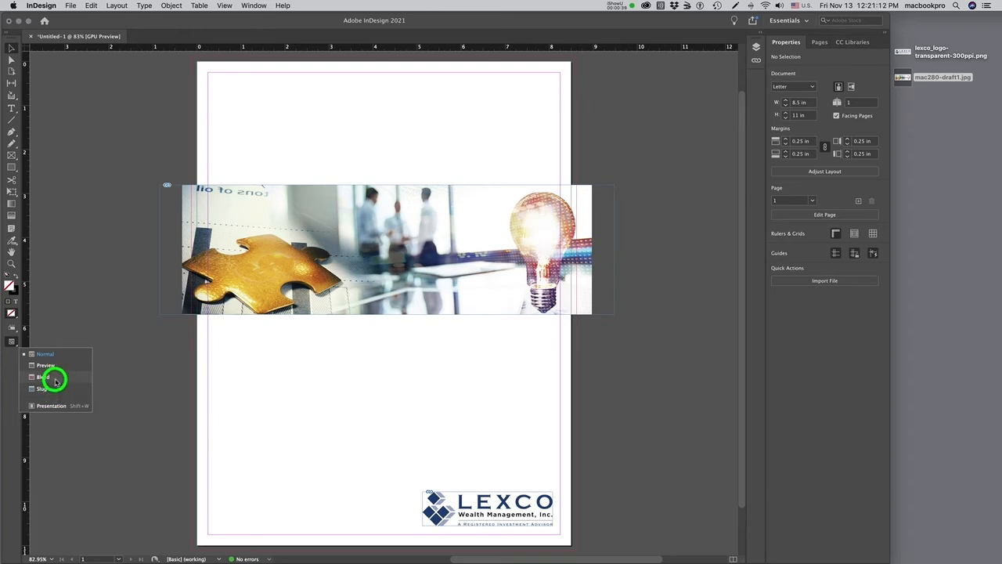
click(43, 376)
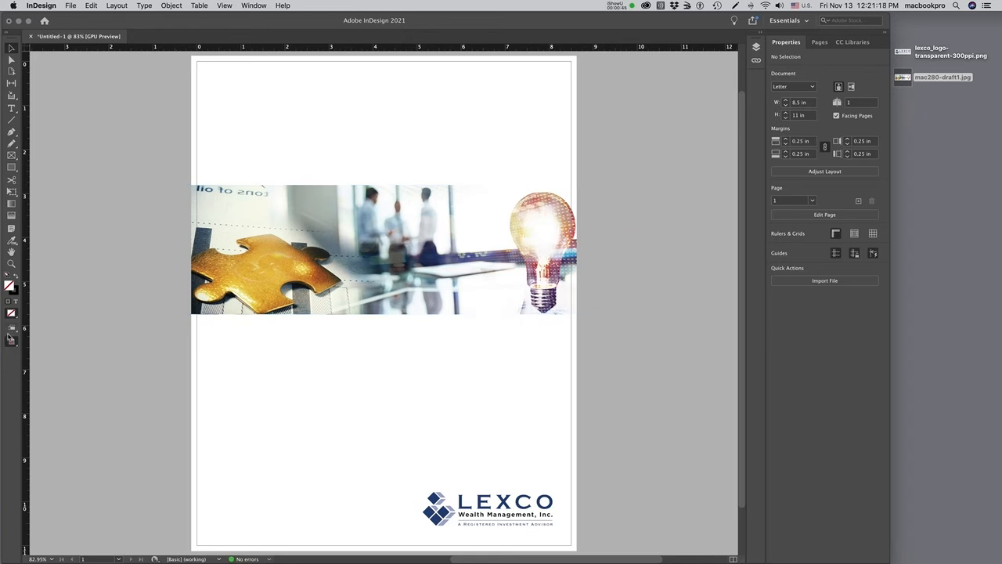
drag(11, 340, 48, 367)
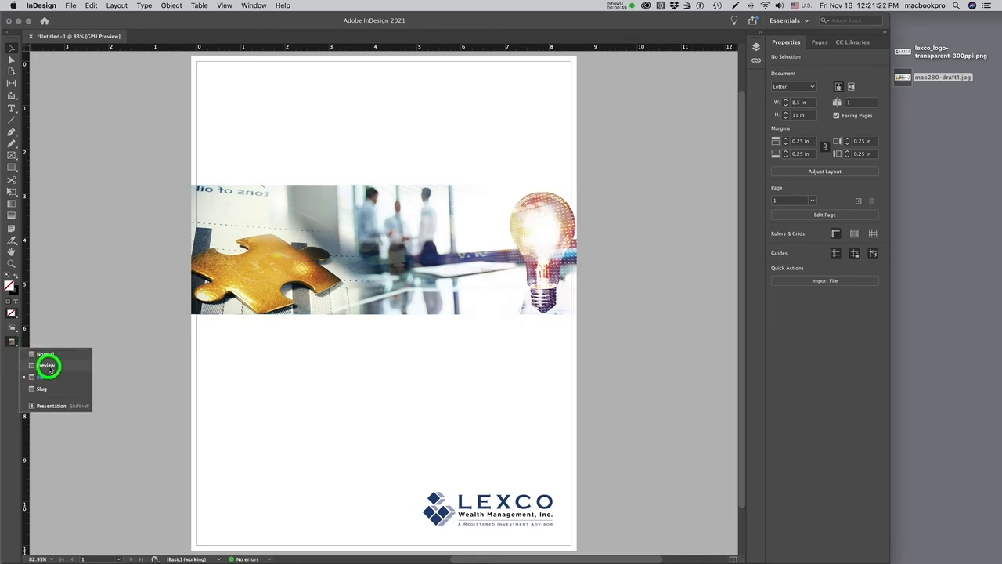
drag(49, 366, 49, 367)
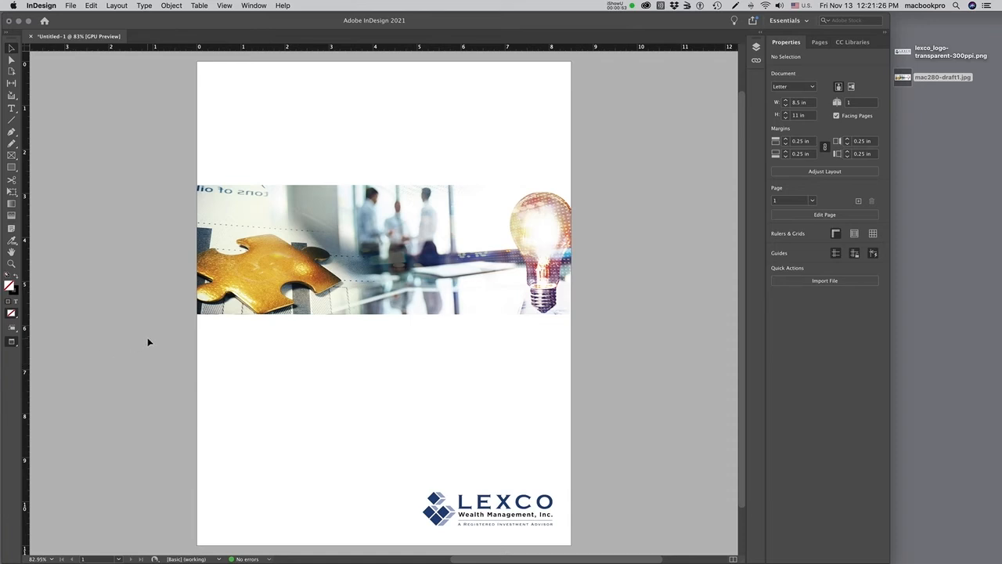
drag(11, 341, 47, 355)
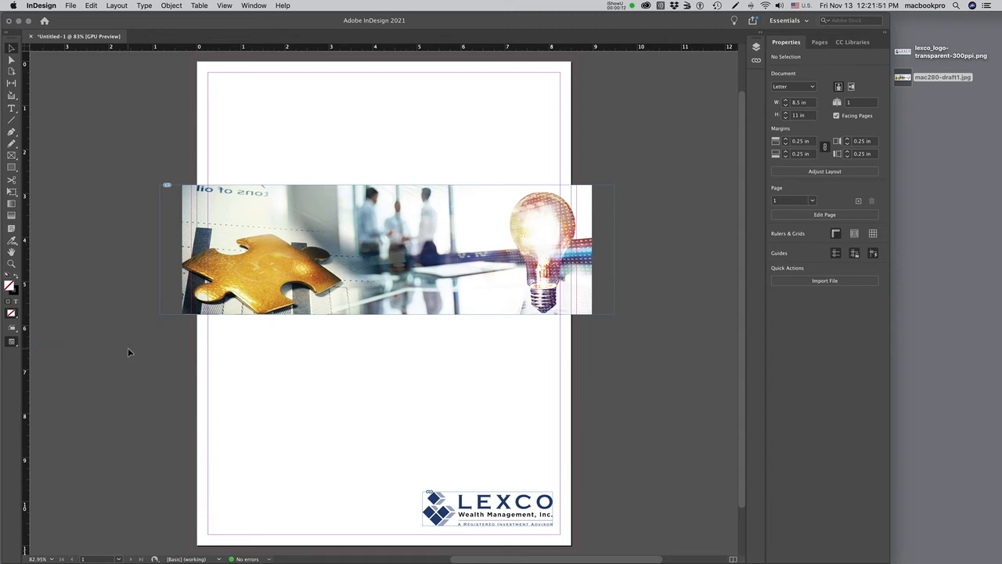
Toggle the page repeatedly between the Normal and Preview screen modes to compare them.
key(w)
key(w)
key(w)
key(w)
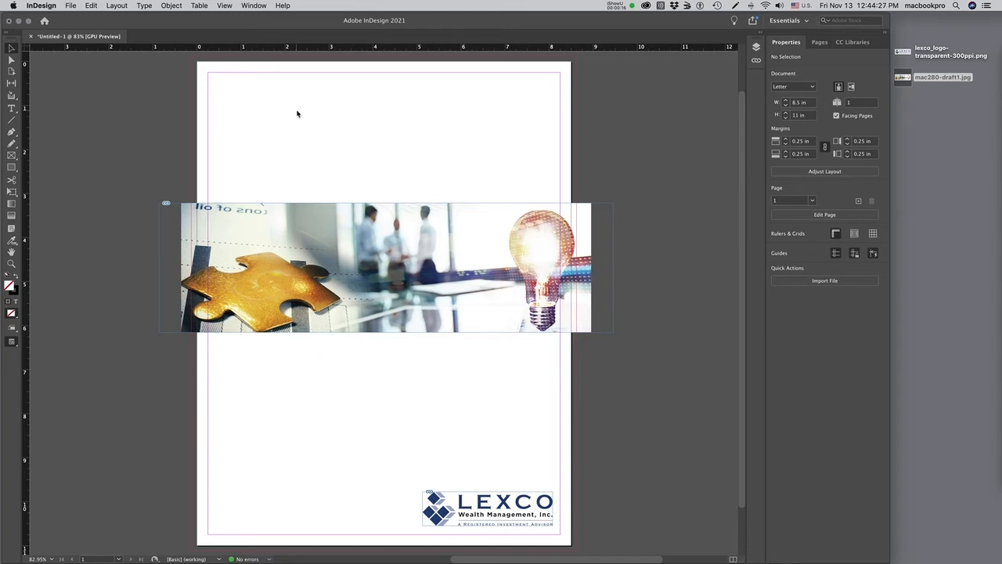
Draw a rectangle about 9.68 in wide and 0.315 in high across the banner's upper edge and set its stroke to None.
click(12, 167)
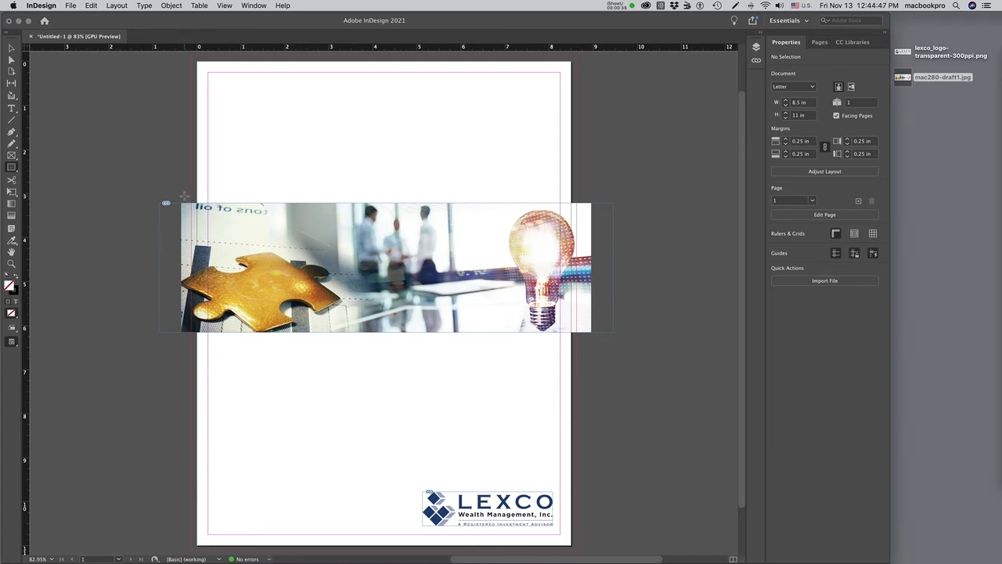
drag(181, 196, 603, 209)
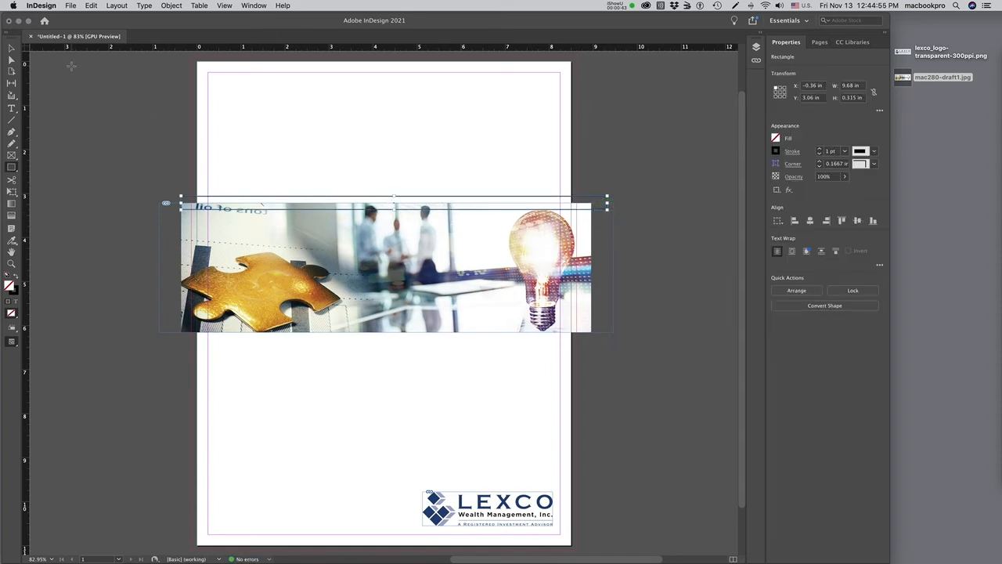
click(12, 48)
click(776, 151)
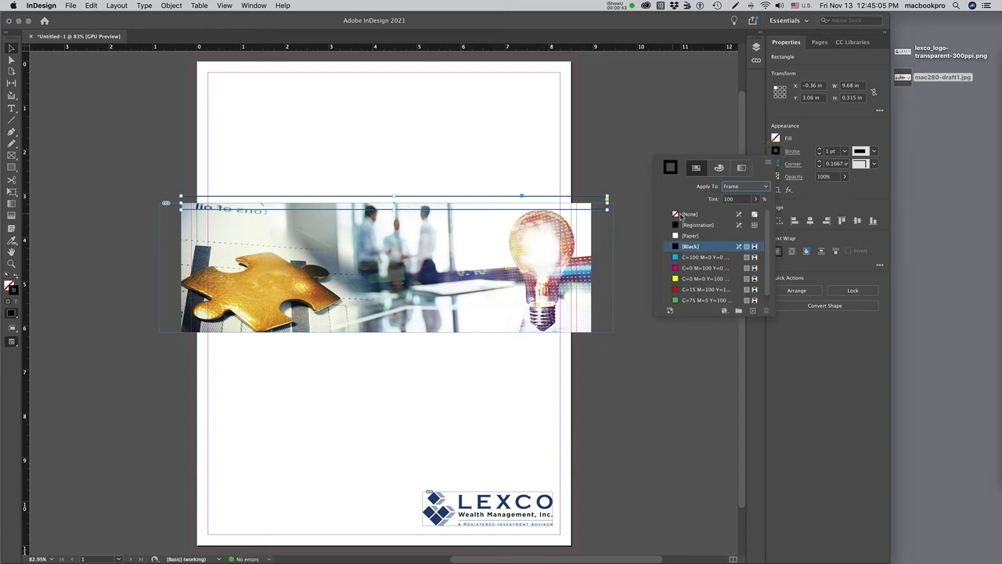
click(676, 214)
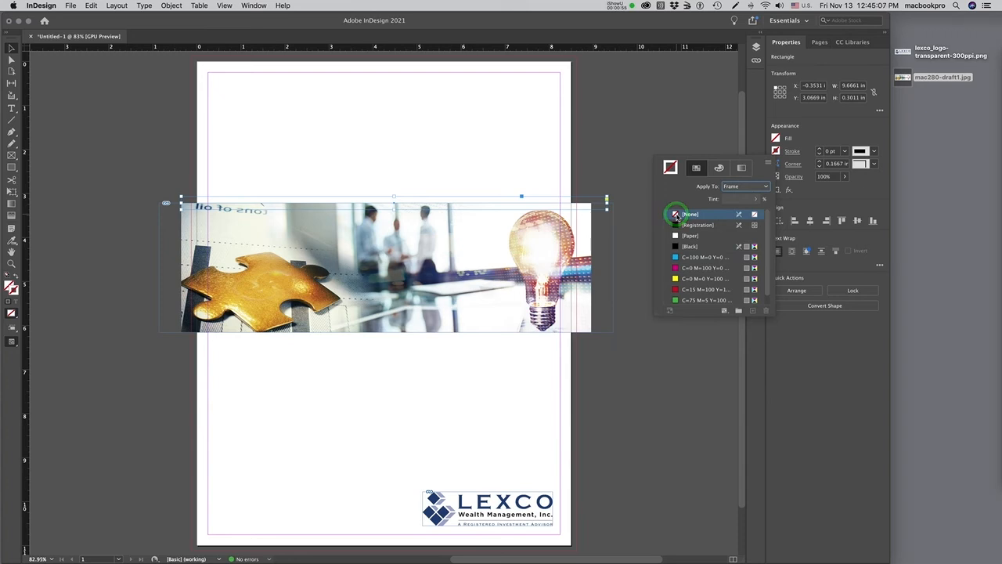
Apply a gradient fill to the rectangle along the banner's upper edge.
click(775, 138)
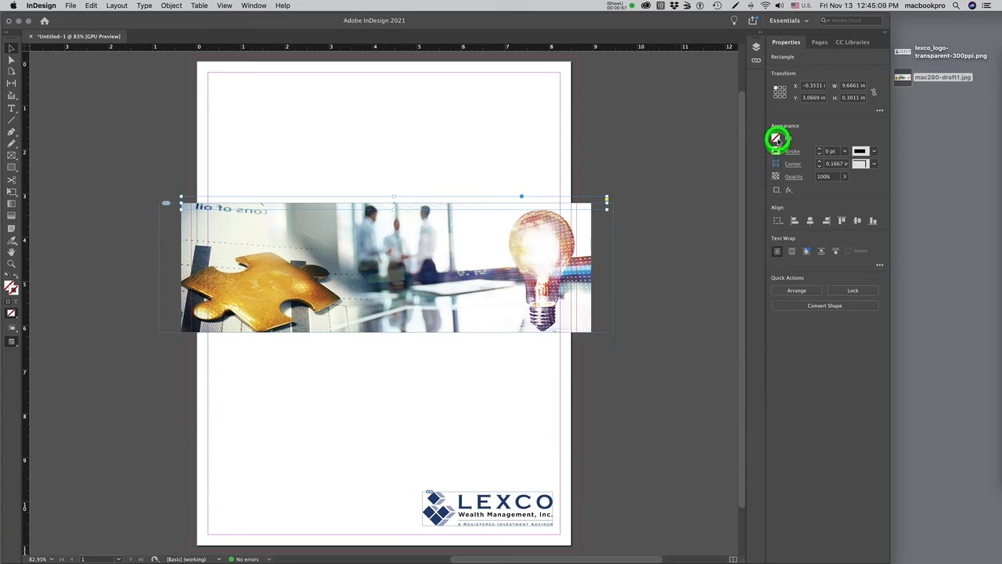
click(776, 138)
click(741, 154)
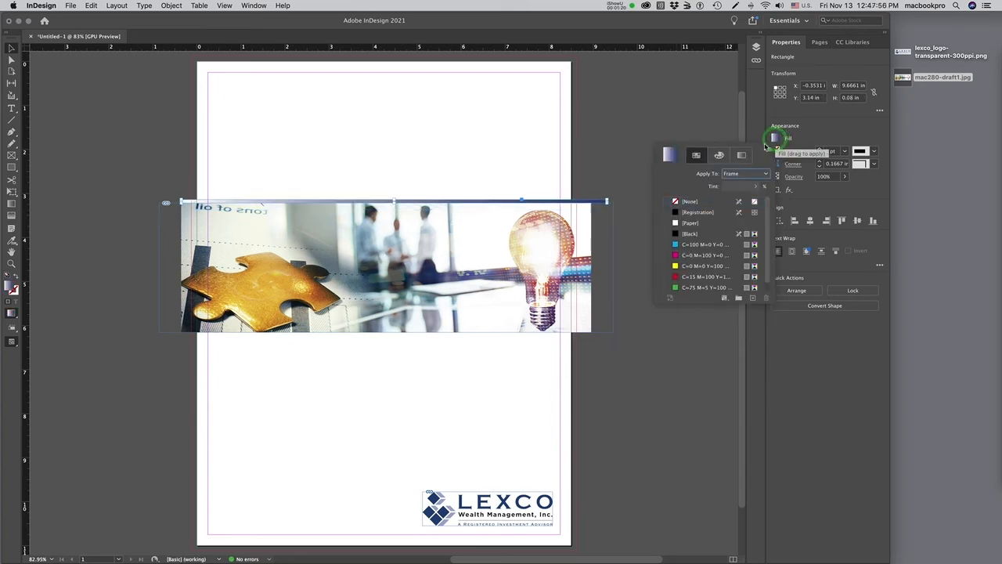
Fill the thin rectangle above the banner with the RGB colour of hex value 1C427D.
click(696, 157)
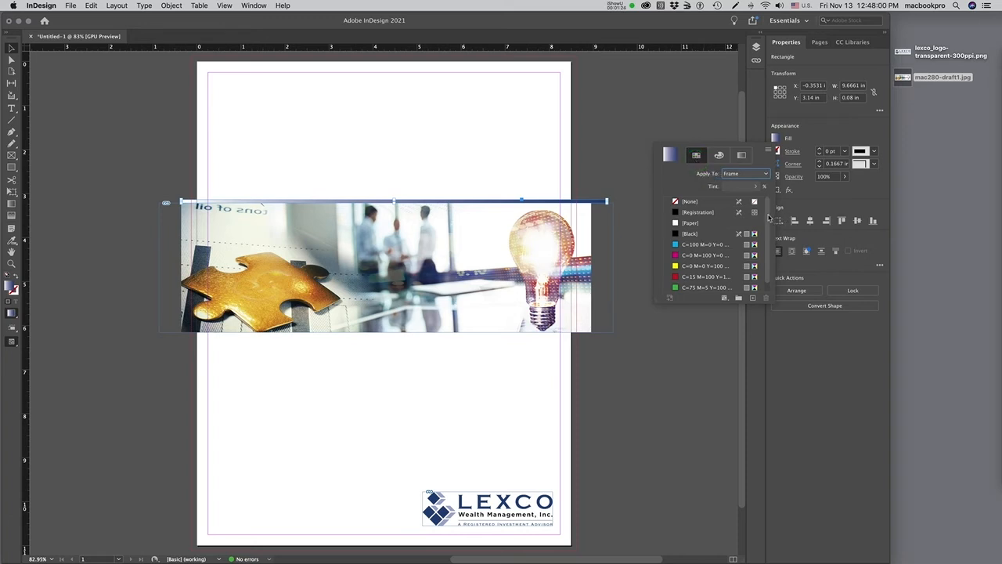
click(767, 233)
click(768, 202)
click(720, 157)
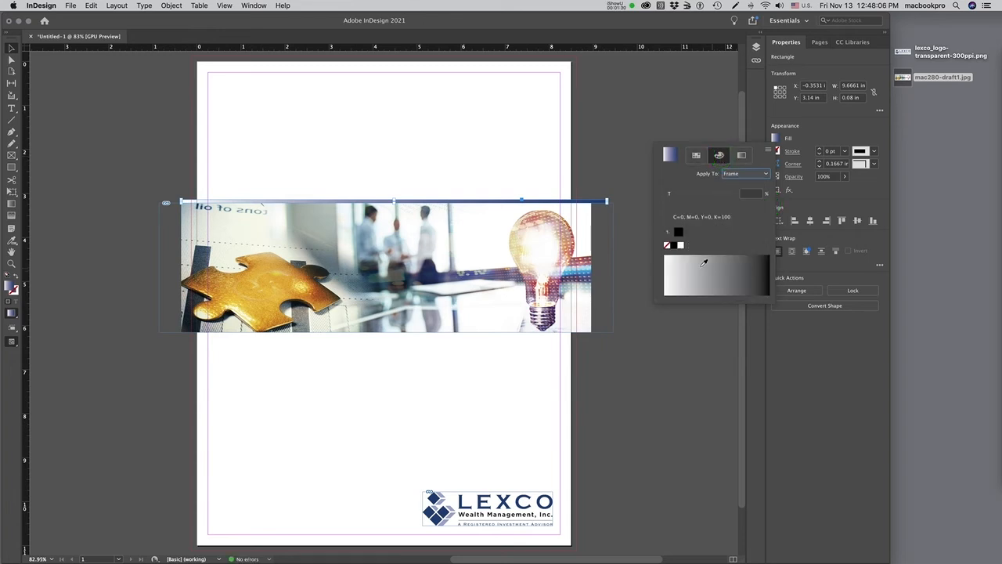
click(767, 152)
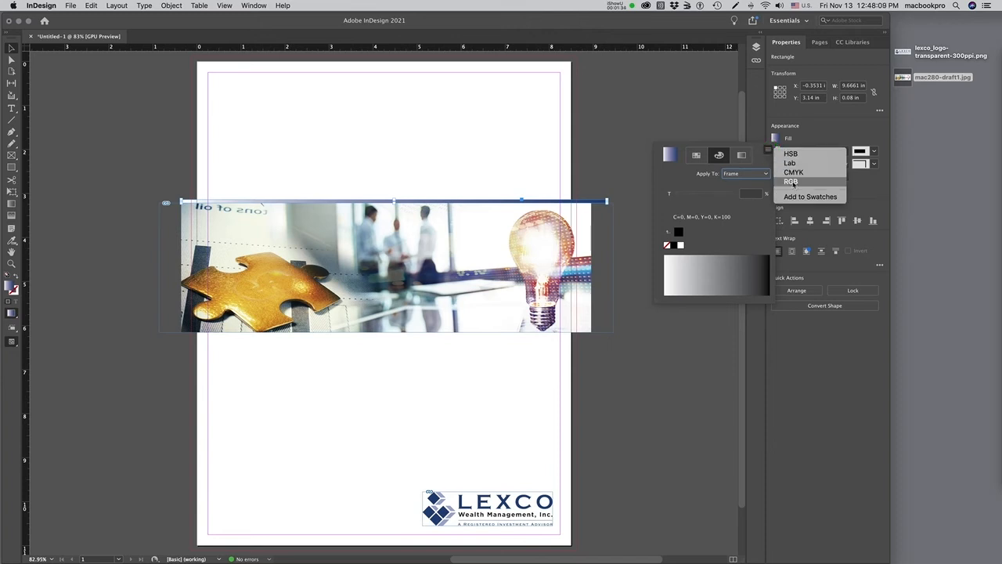
click(792, 183)
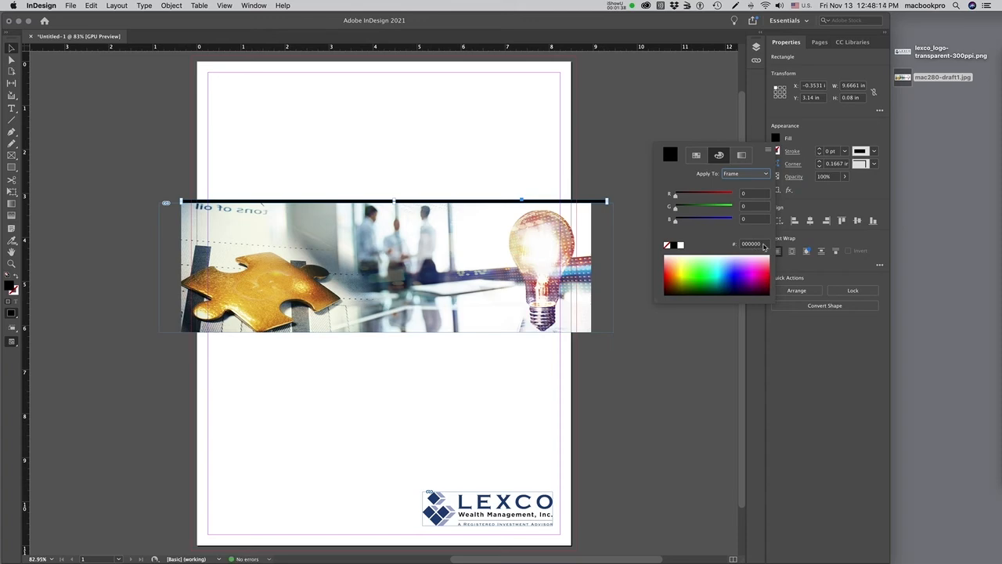
click(764, 244)
text(1)
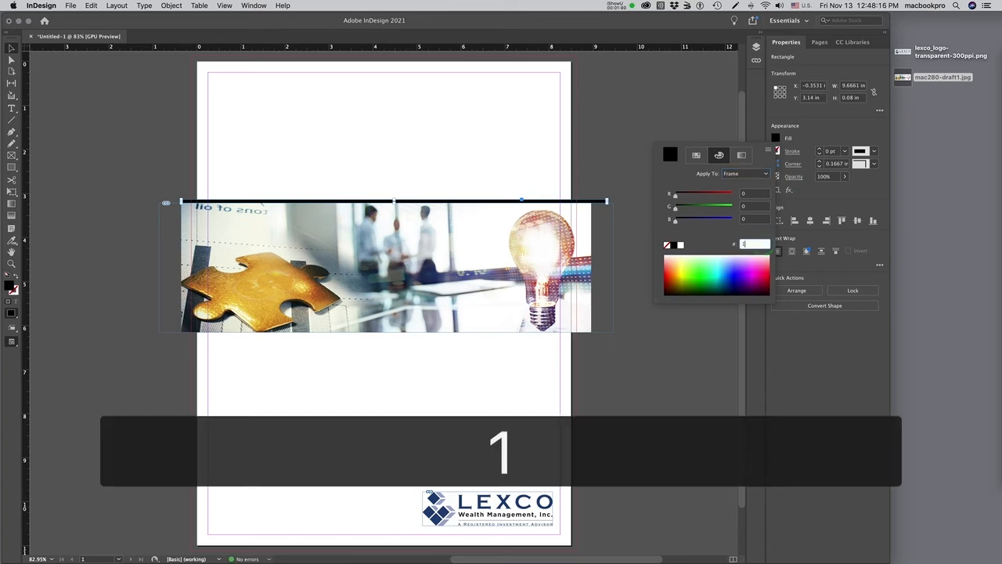
text(C427D)
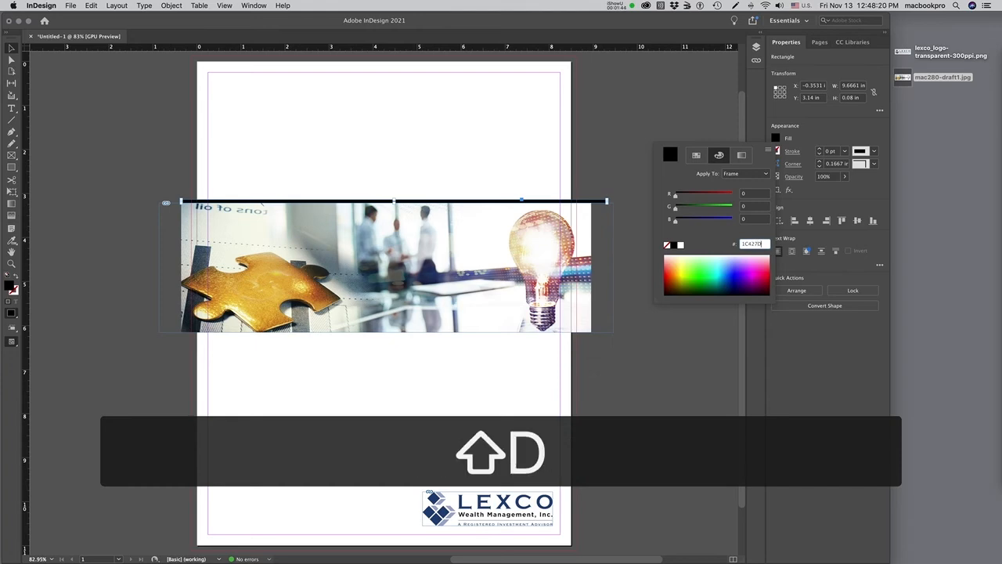
key(Return)
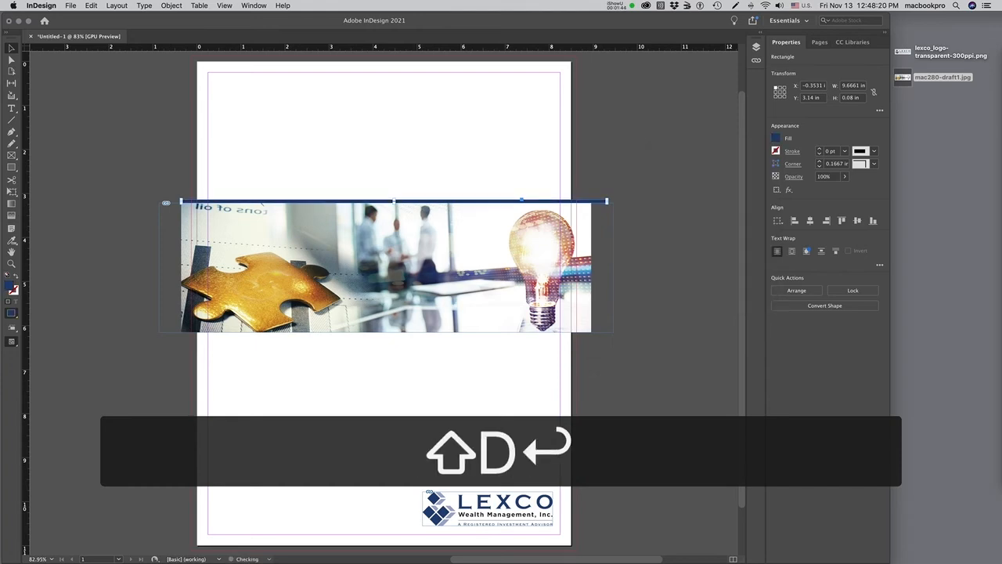
Reduce the opacity of the blue strip along the banner's upper edge and deselect everything.
click(438, 202)
click(606, 189)
click(602, 201)
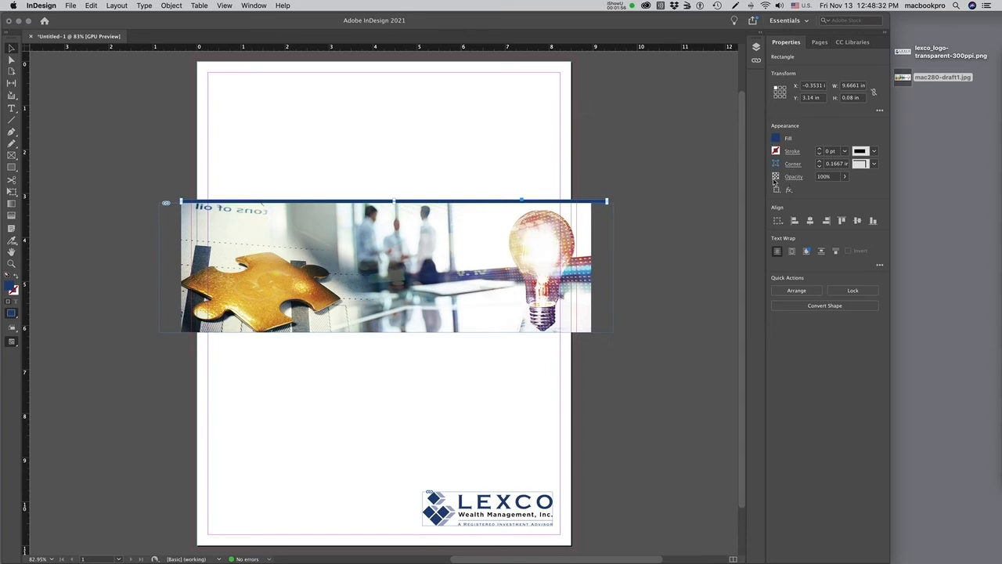
click(844, 176)
drag(840, 190, 826, 189)
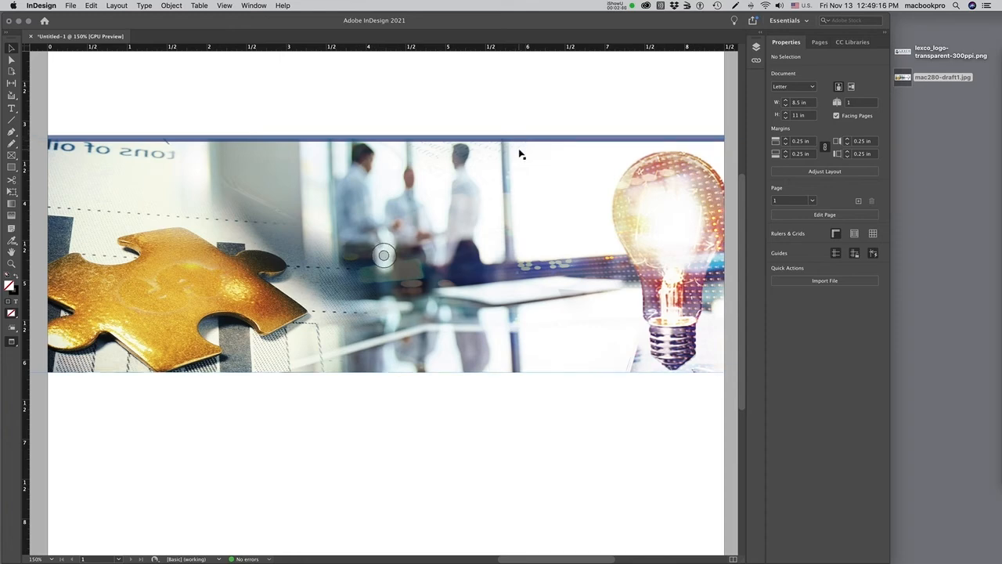
click(525, 122)
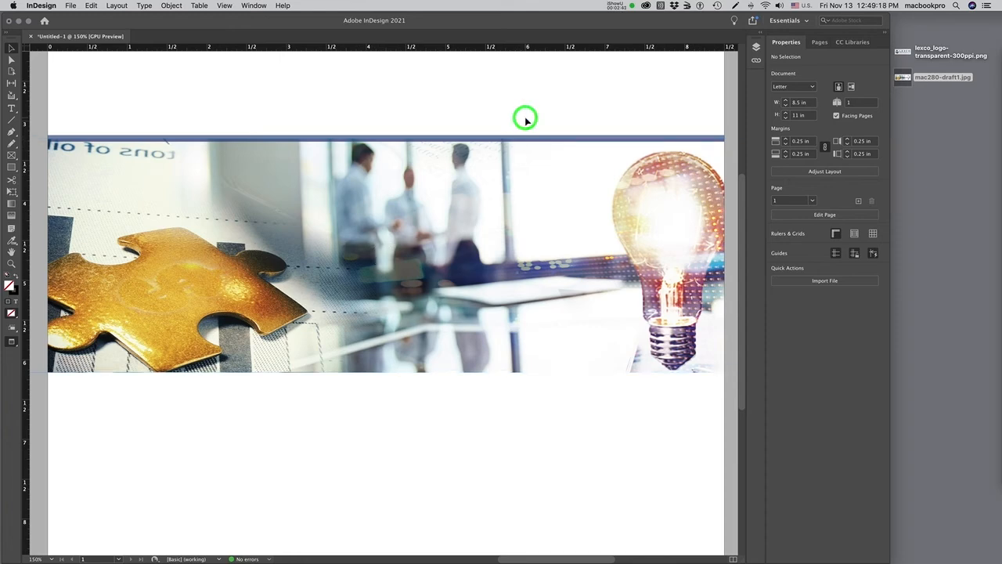
Nudge the blue strip slightly upward and give the banner frame a stroke in RGB hex colour 1C427D.
drag(518, 141, 518, 138)
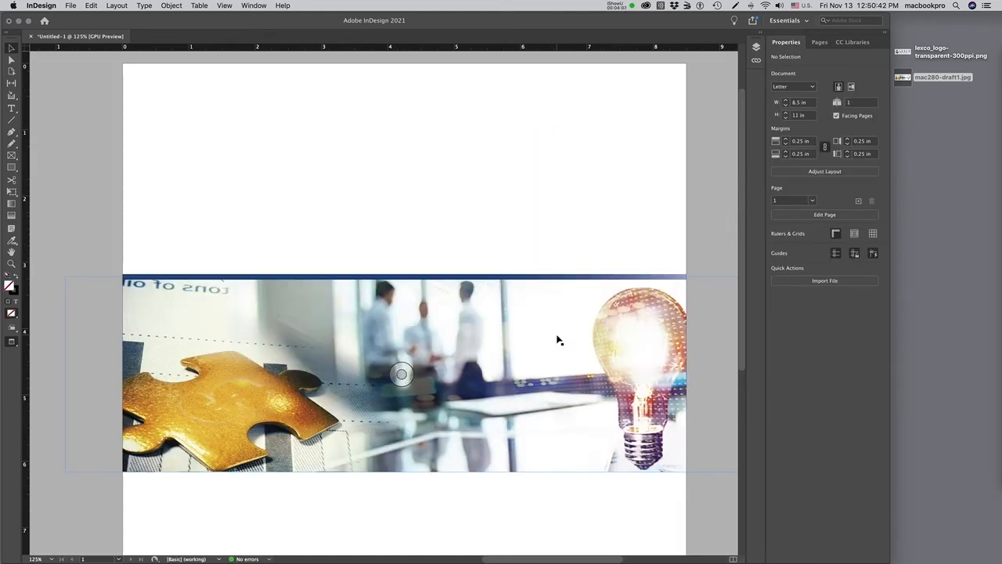
click(556, 338)
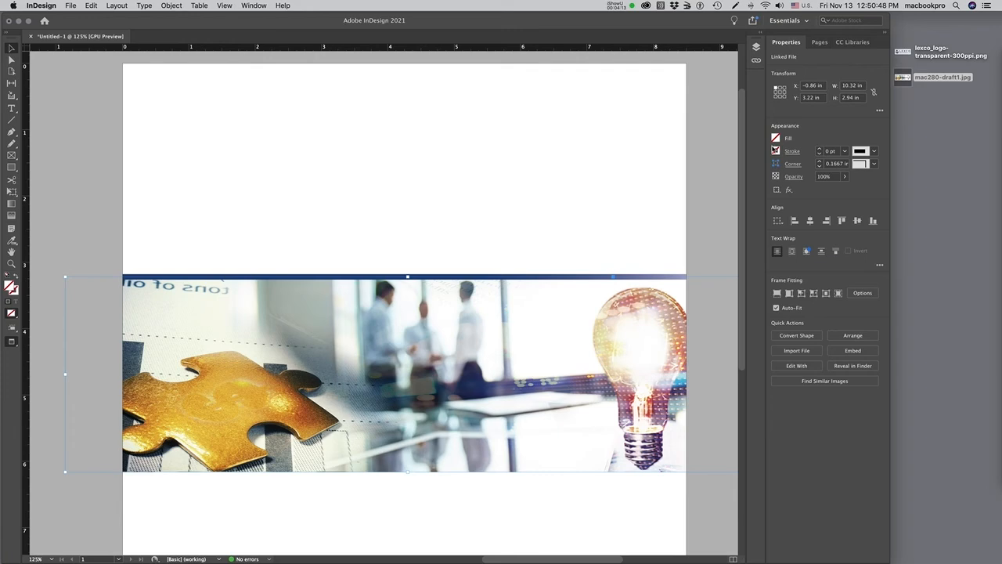
click(779, 153)
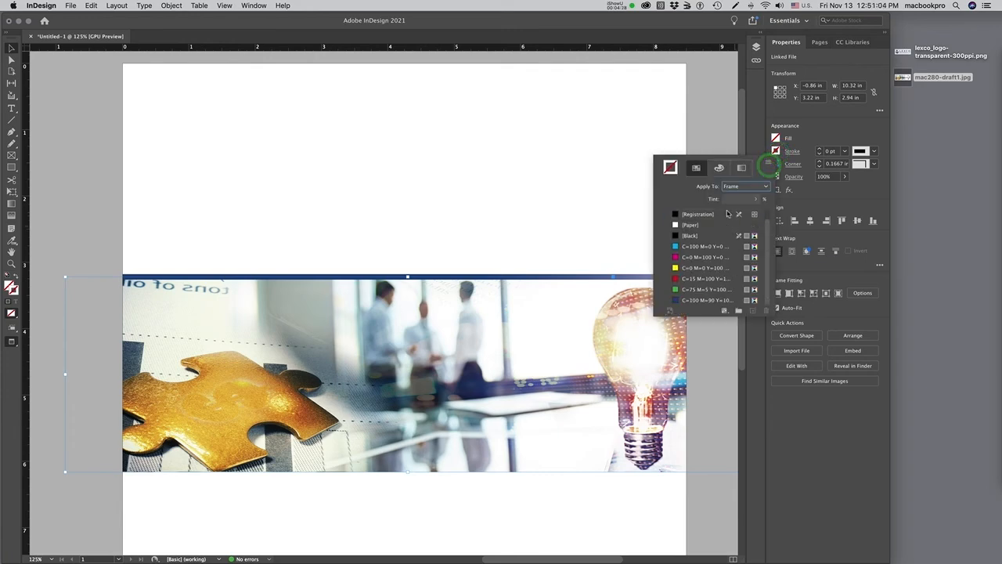
click(719, 167)
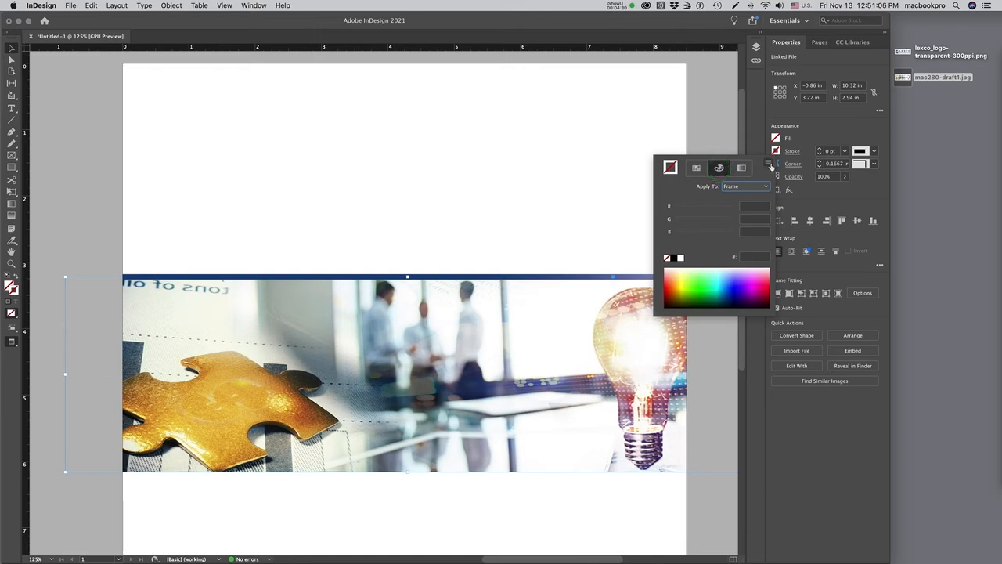
click(770, 165)
click(784, 194)
click(753, 257)
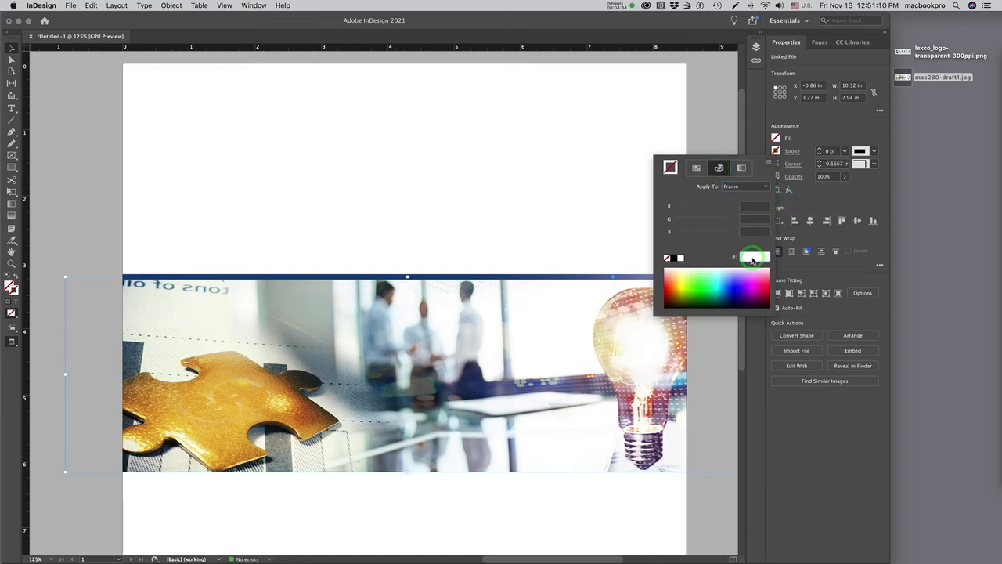
text(1c4)
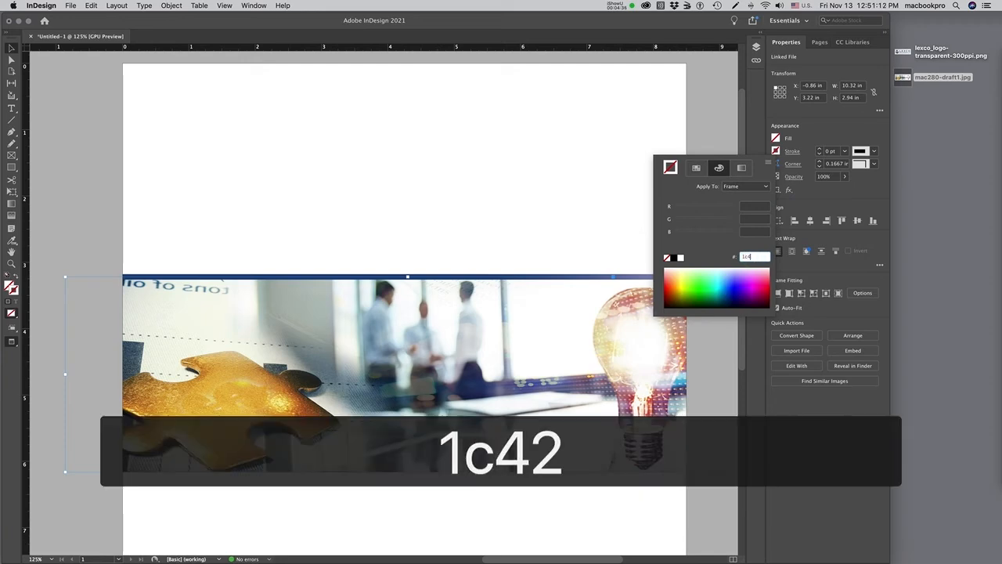
text(27c)
key(BackSpace)
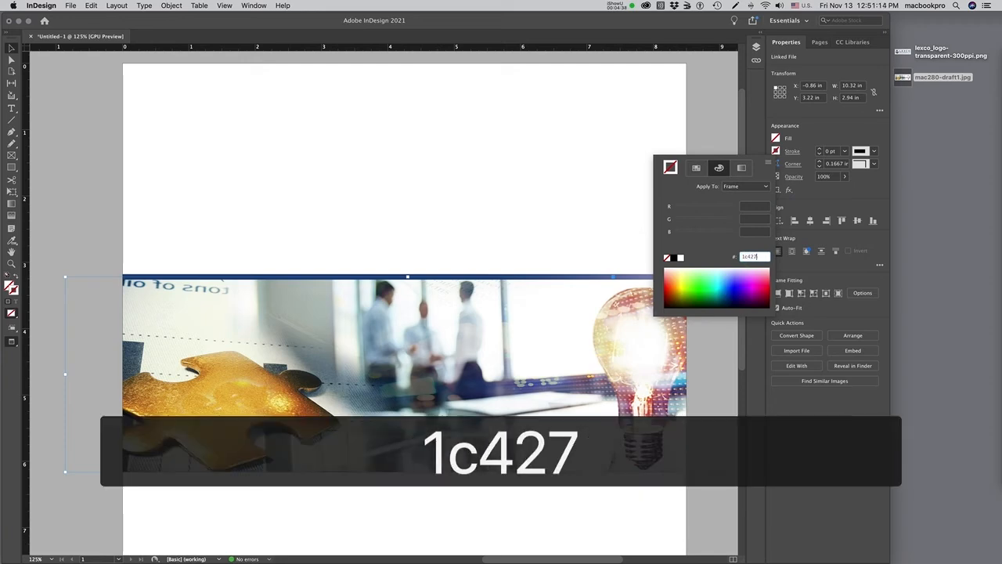
text(d)
key(Return)
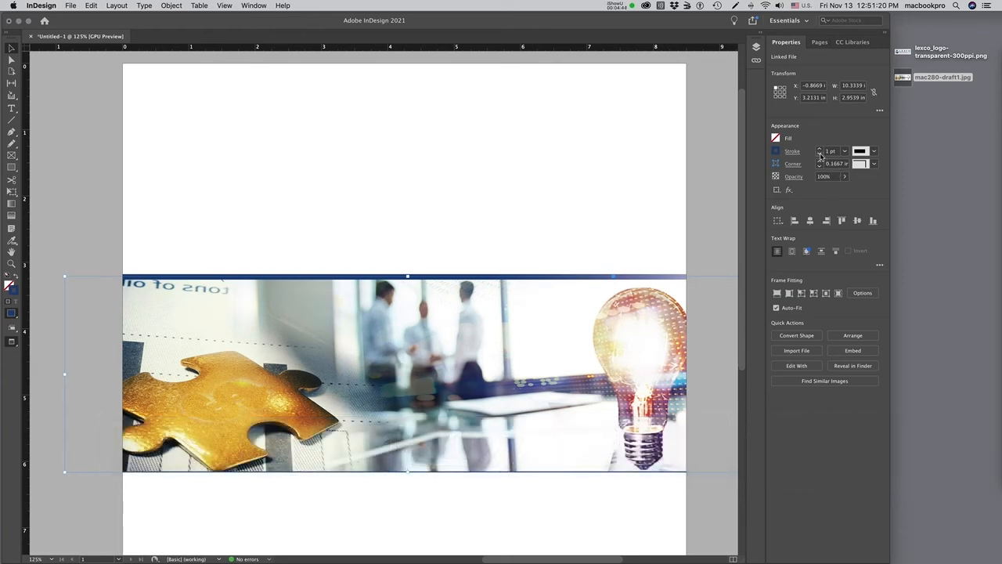
Set the banner frame's stroke weight to 0.25 pt and deselect the banner.
click(820, 155)
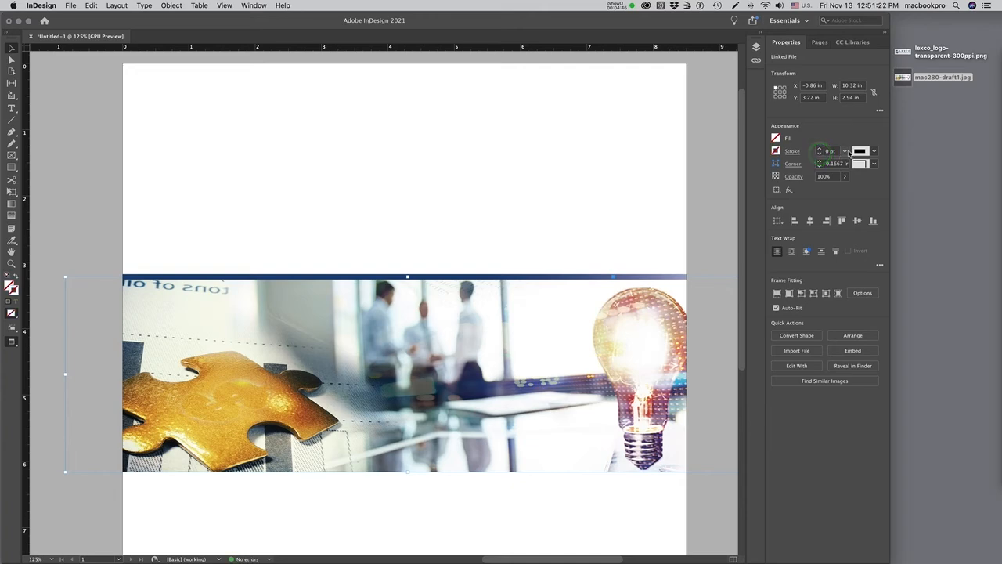
click(844, 151)
click(846, 170)
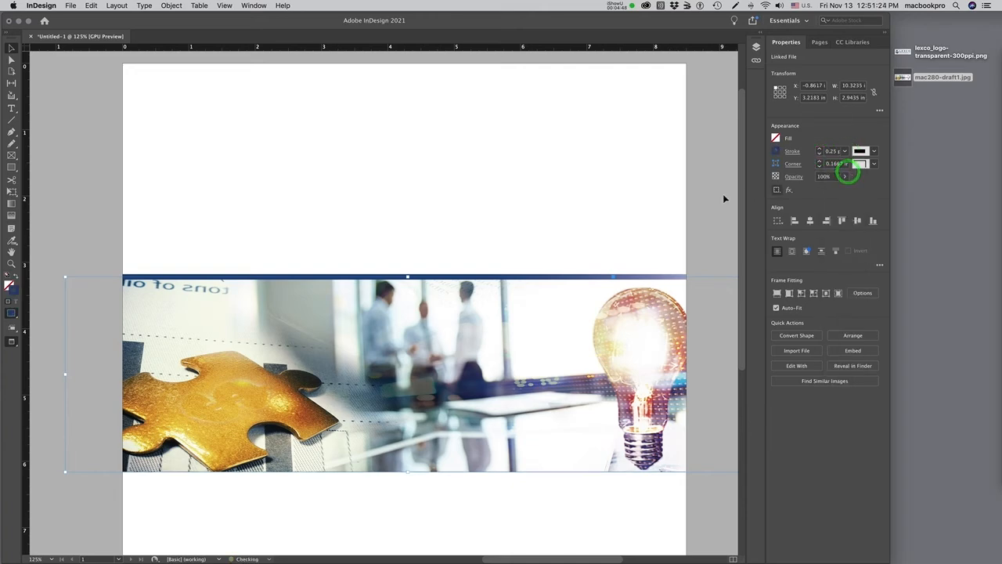
click(625, 213)
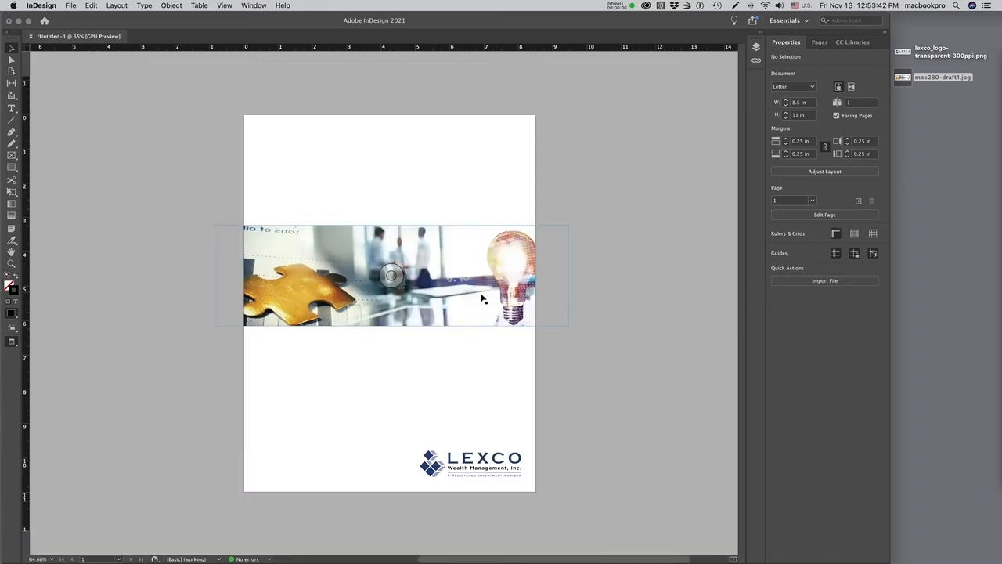
Enlarge the banner frame to about 11.58 in by 13.025 in so it extends past the page's top, bottom and left edges.
click(468, 298)
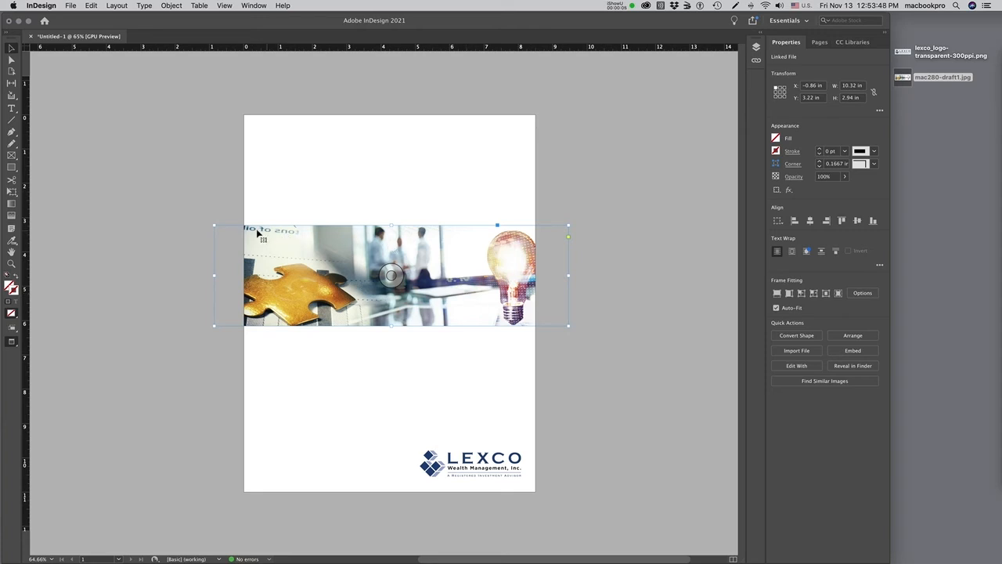
drag(213, 225, 189, 93)
drag(188, 325, 171, 540)
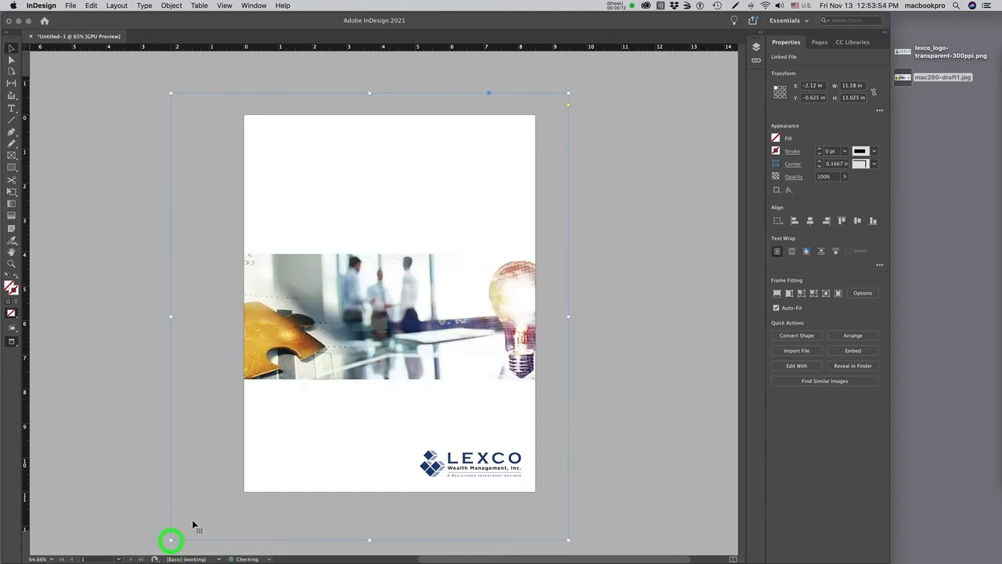
Scale the image inside the enlarged frame to about 35.93 in by 11.35 in and reposition it to fill the whole page.
double_click(419, 313)
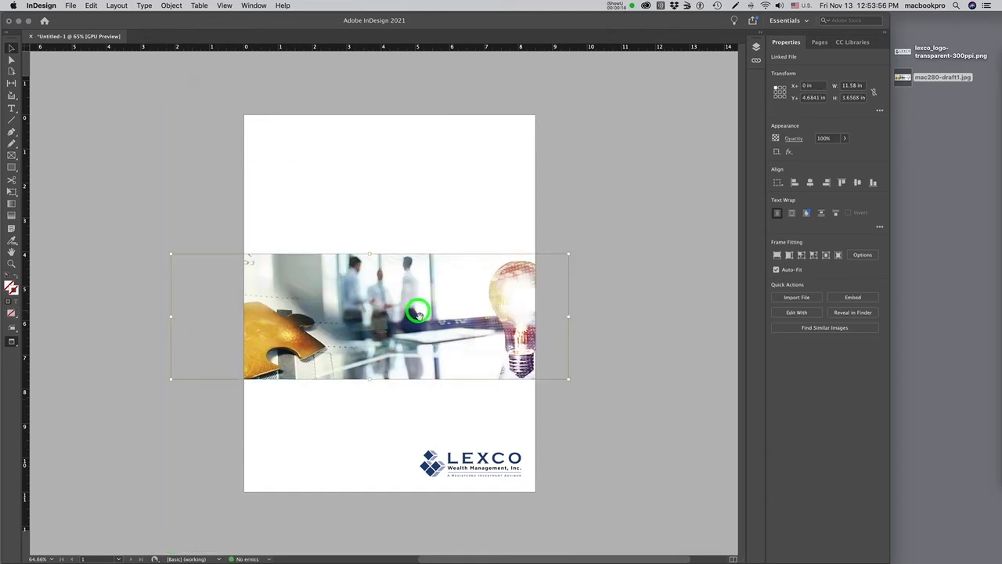
drag(568, 381, 675, 515)
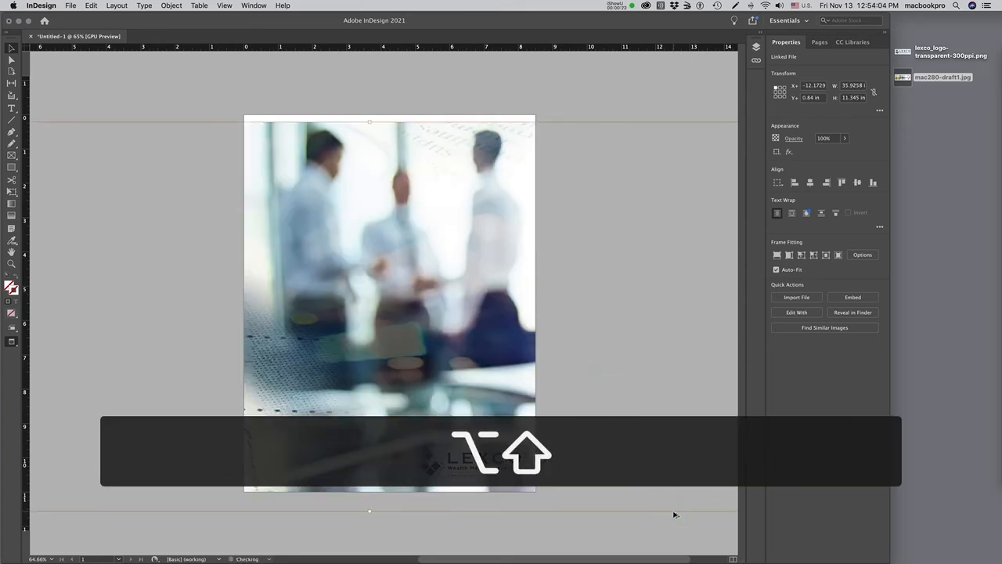
drag(517, 385, 495, 380)
click(590, 396)
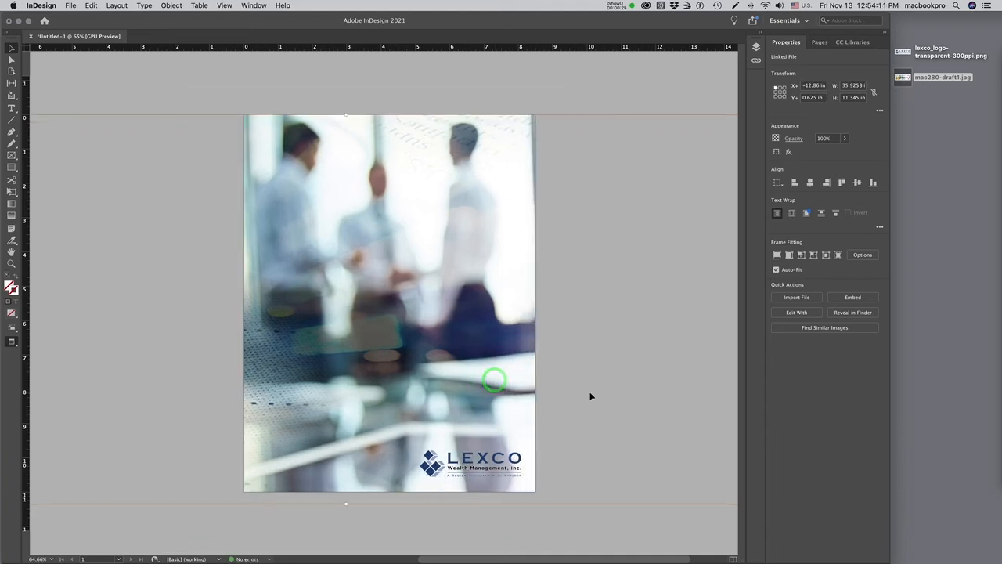
Try the logo at the top centre of the page, return it to the lower-right corner and deselect it.
click(517, 464)
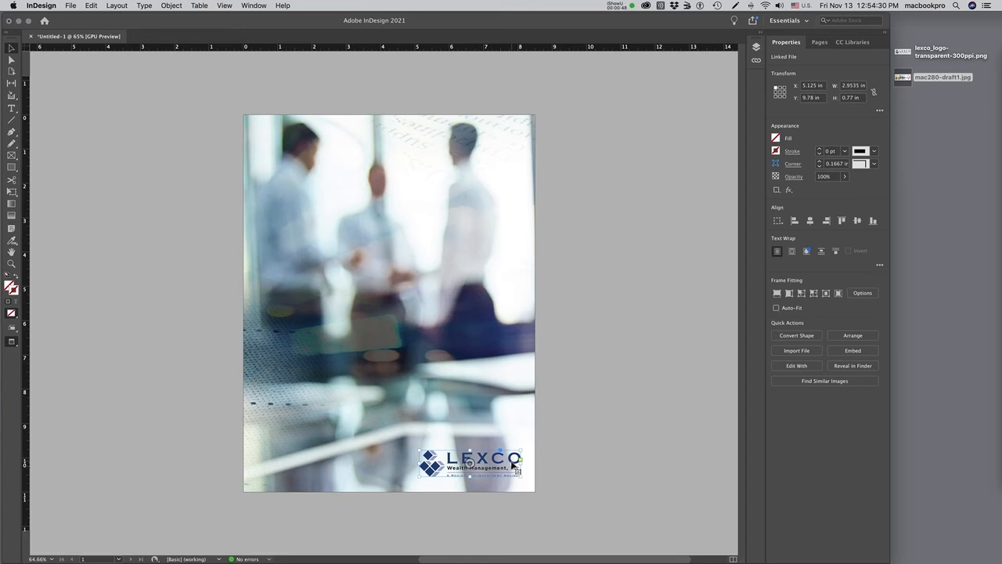
drag(513, 466, 426, 149)
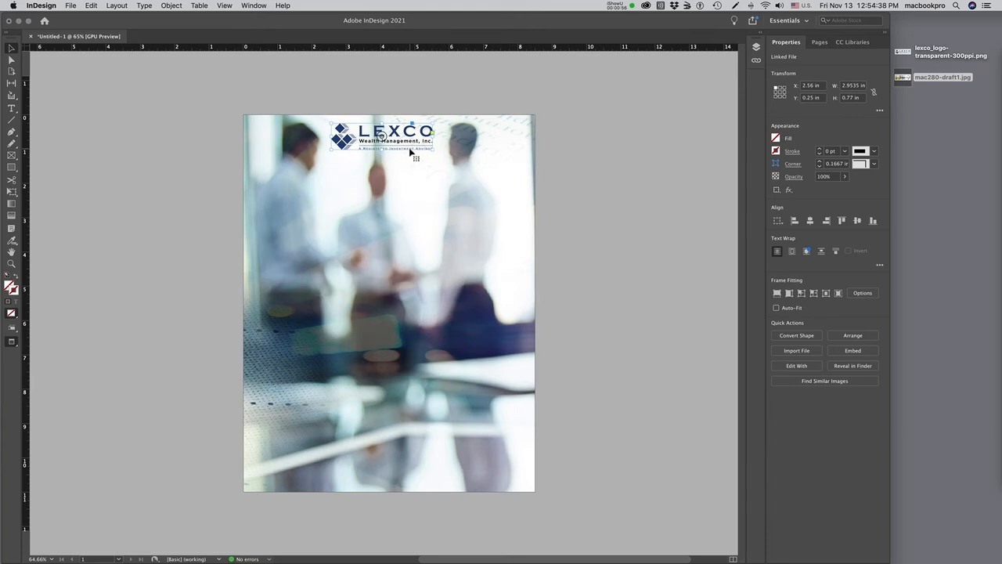
drag(407, 152, 503, 479)
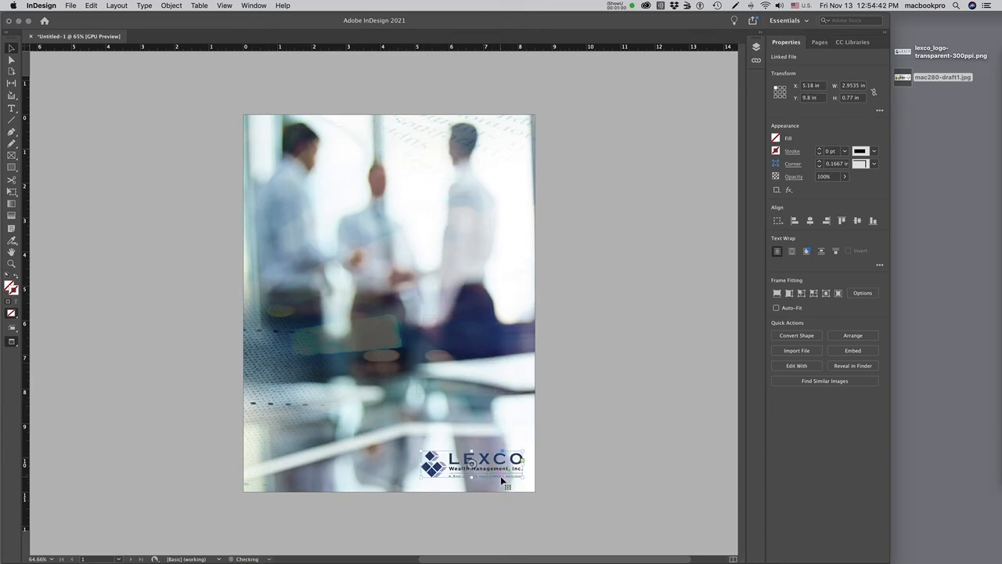
click(526, 433)
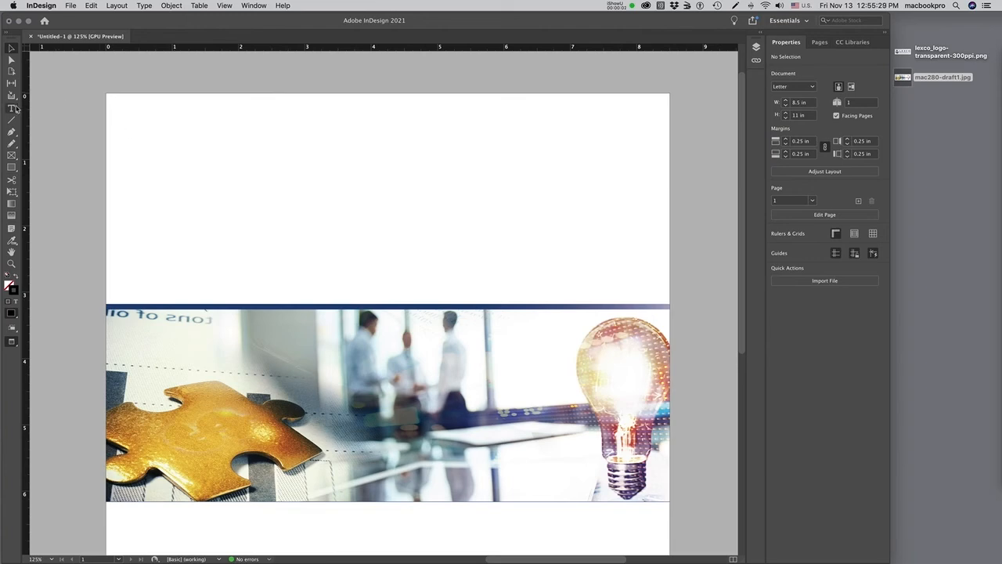
Draw a text frame about 7.74 in by 0.59 in just above the blue strip and enter "It's not What we do".
click(12, 108)
mouse_move(123, 260)
mouse_down()
mouse_move(360, 298)
mouse_move(636, 299)
mouse_up()
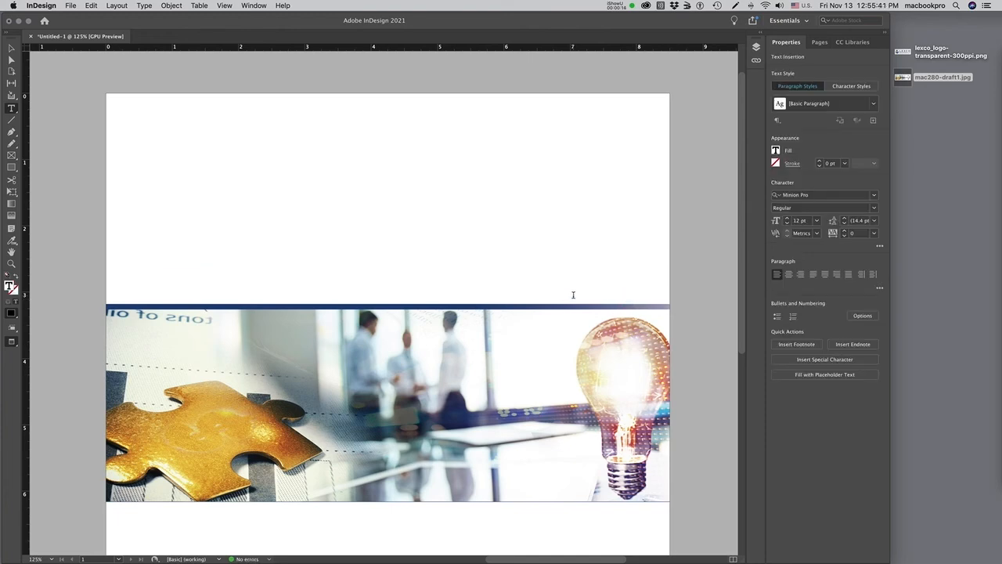
text(It)
text('s)
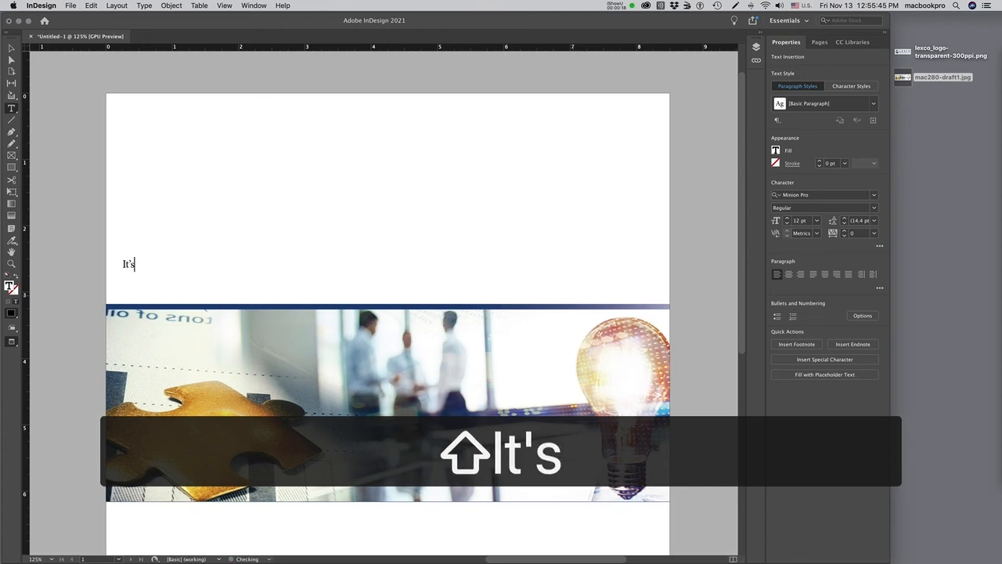
text( not)
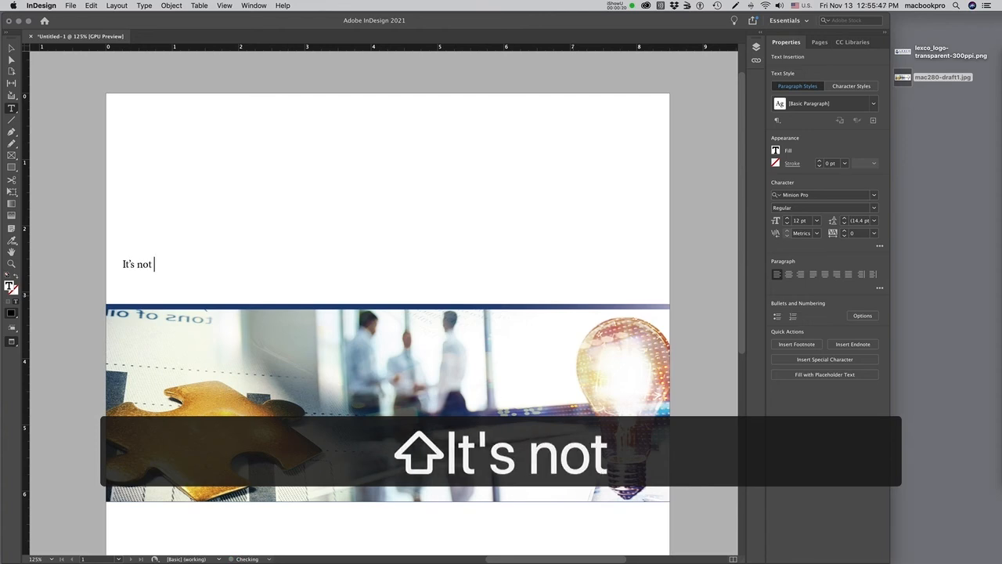
text( What)
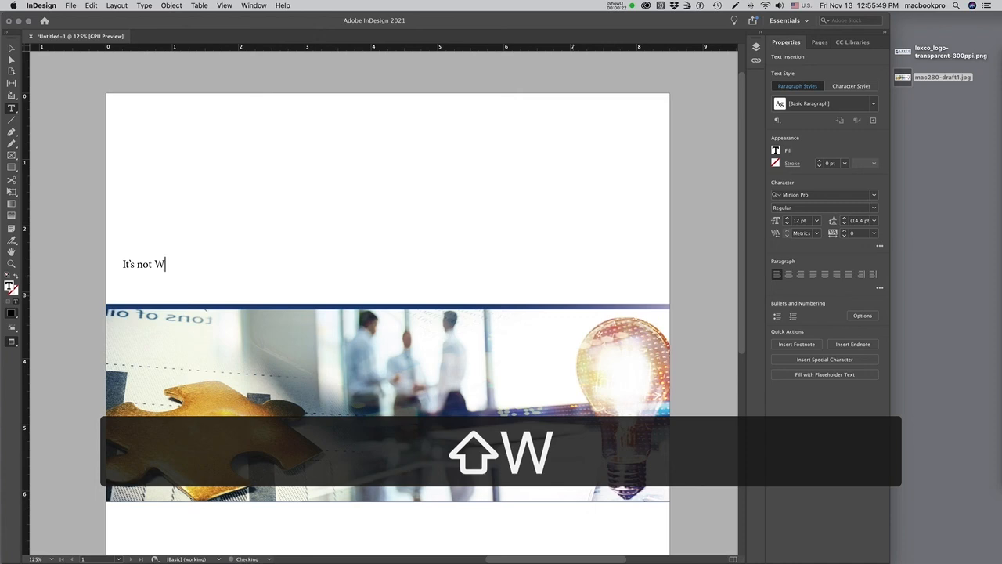
text(e do)
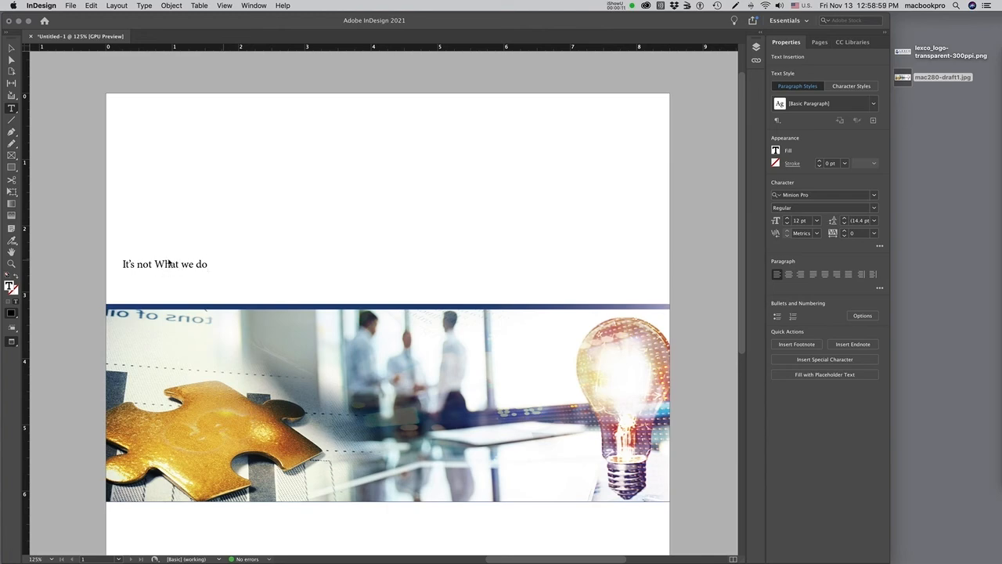
Set the font of the heading text frame above the banner to Rift Soft Regular.
click(11, 48)
click(202, 264)
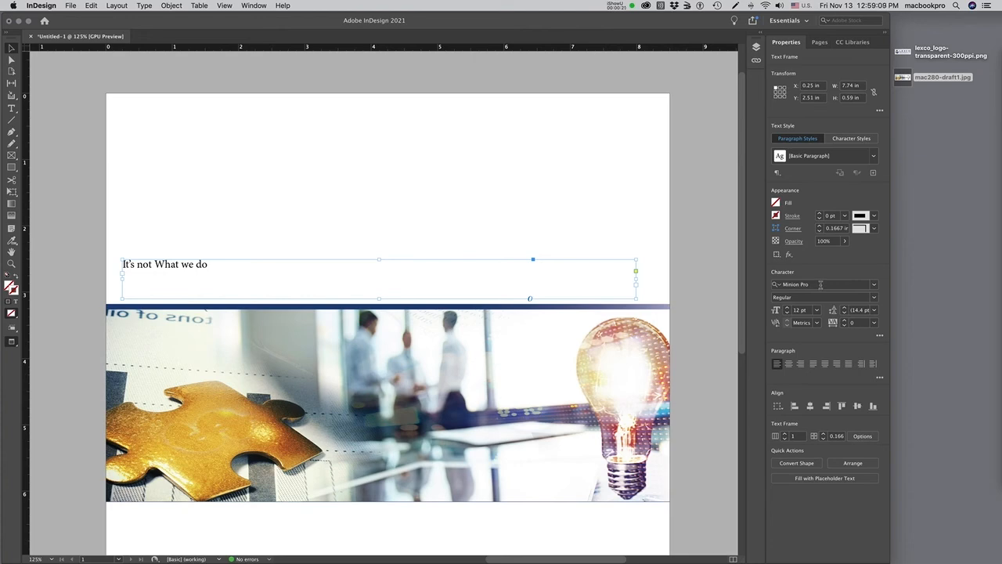
click(874, 287)
click(875, 286)
key(Down)
key(Down)
key(Down)
click(841, 287)
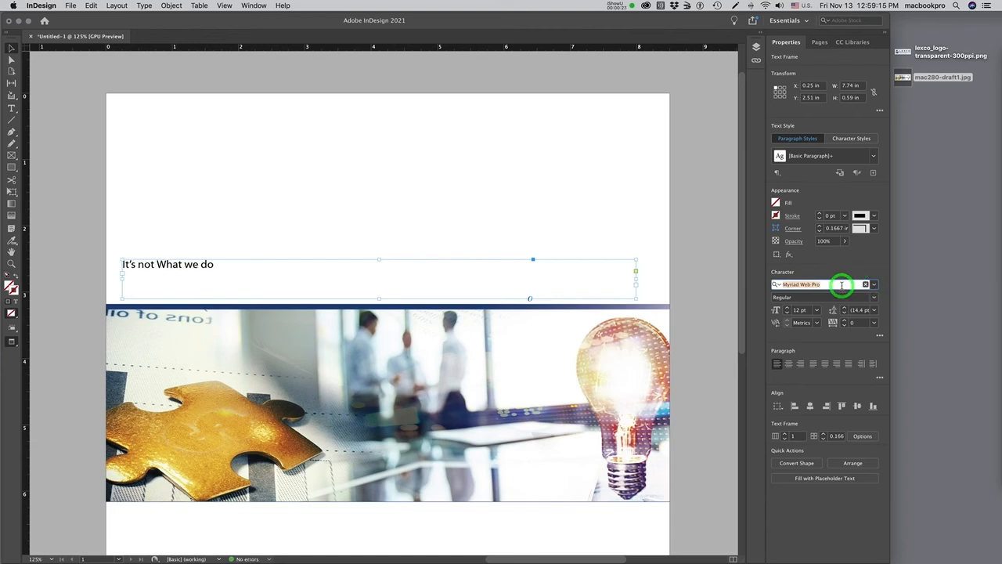
text(Rift)
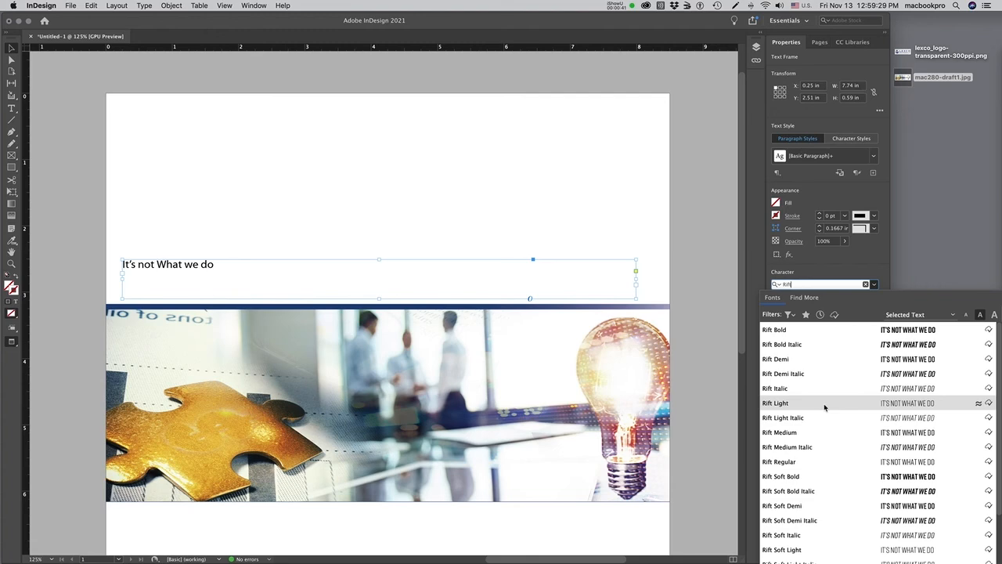
click(830, 461)
click(249, 270)
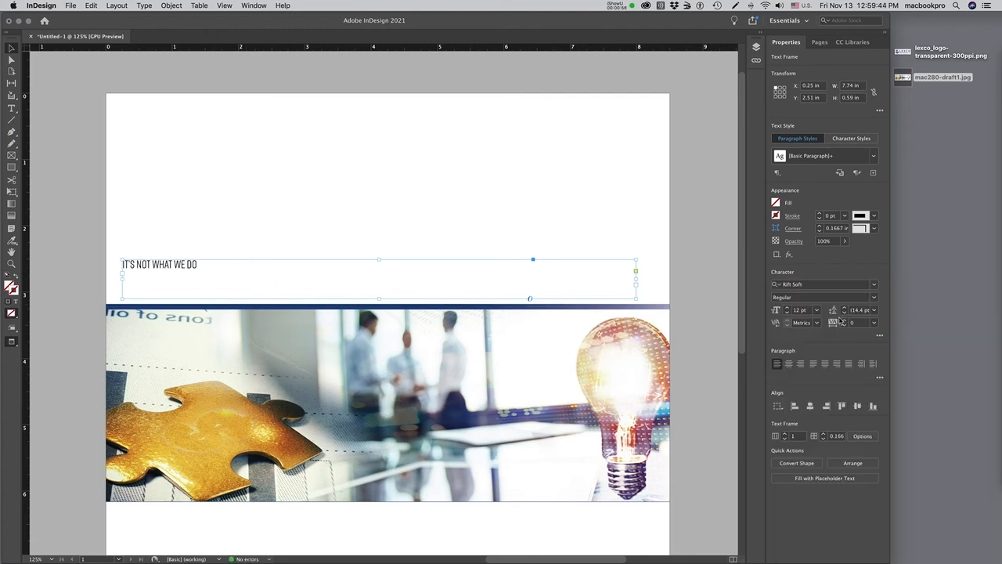
Set the heading's font size to 24 pt and deselect the text frame.
click(816, 310)
click(822, 415)
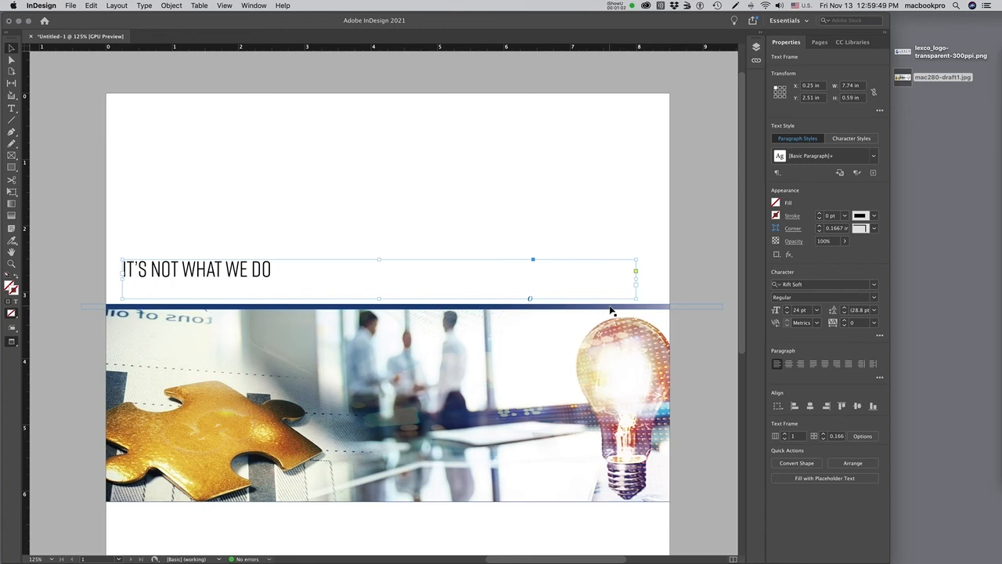
click(550, 227)
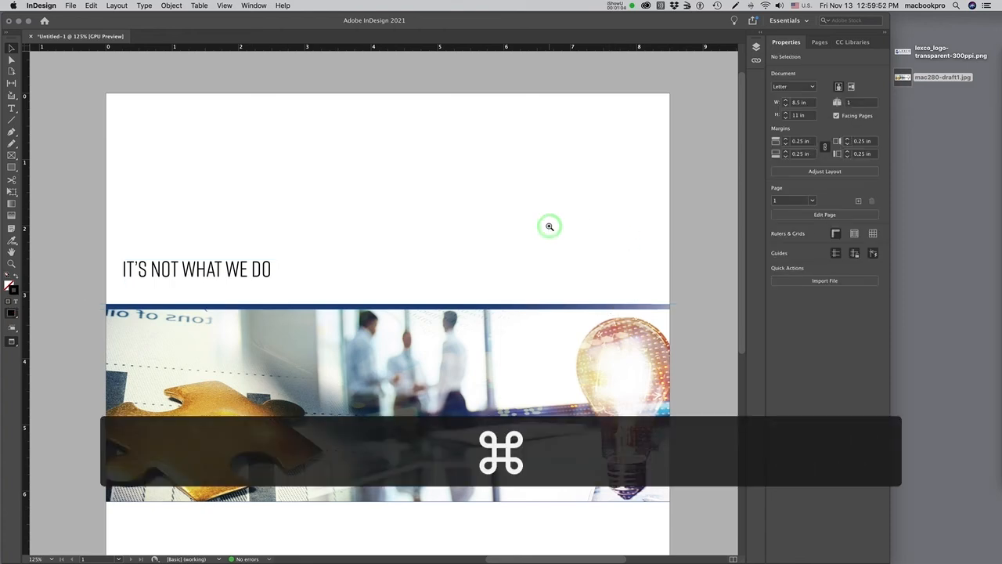
Shrink the heading's text frame to about 2.35 in by 0.365 in so it fits closely around the text.
key(super+minus)
key(super+minus)
click(353, 186)
drag(583, 198, 358, 200)
Switch to the screen mode that shows the margin and bleed guides and move the heading frame to X 0.4 in.
click(13, 344)
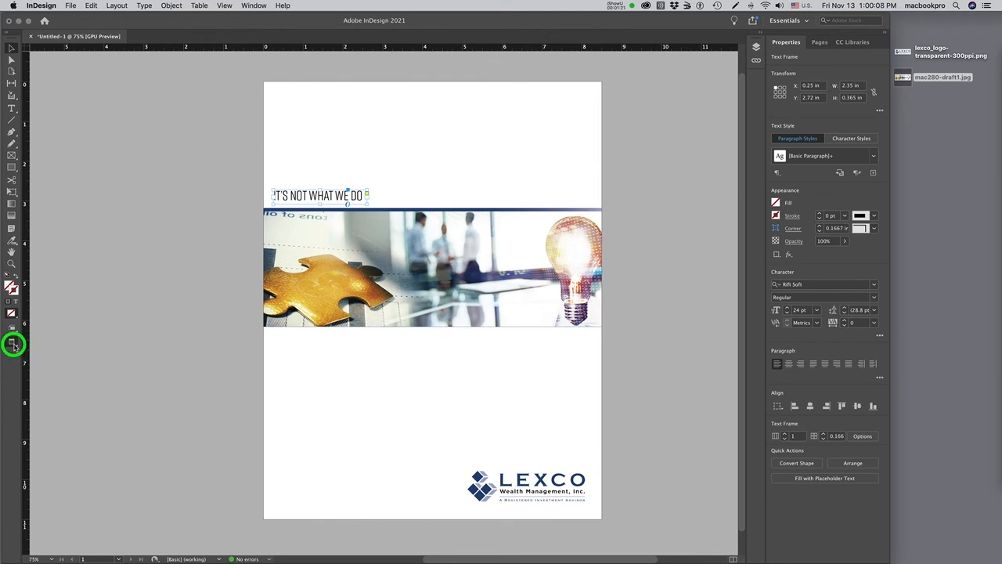
drag(13, 344, 42, 350)
drag(324, 199, 332, 196)
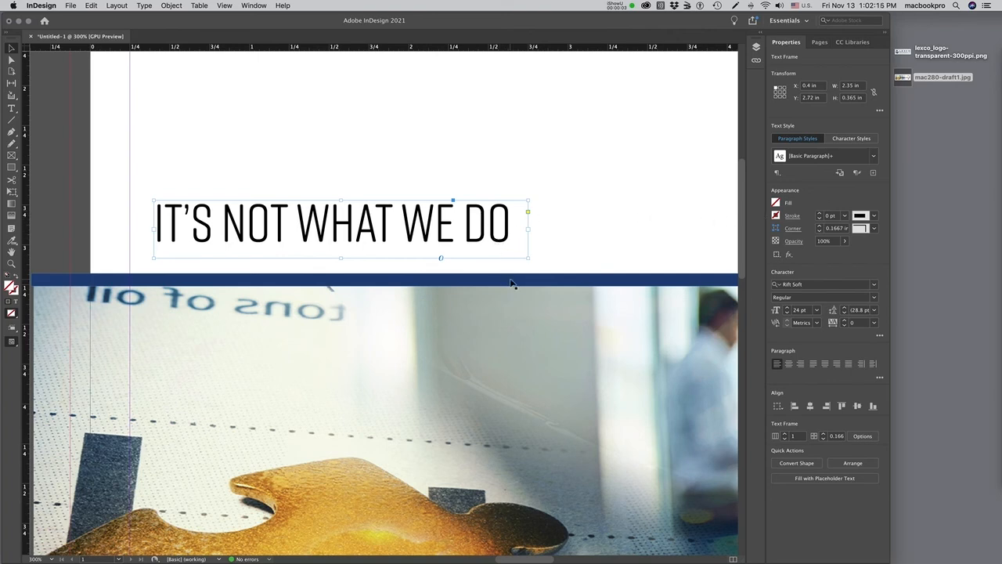
Try coloring the heading text above the banner with hex 1c427d through the Color Picker, and undo the color change.
click(508, 230)
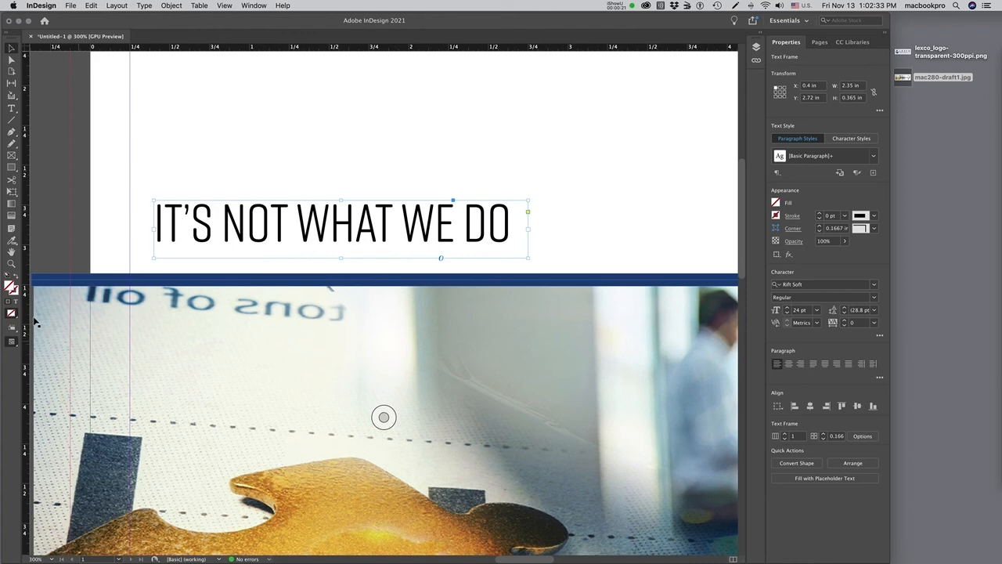
click(16, 304)
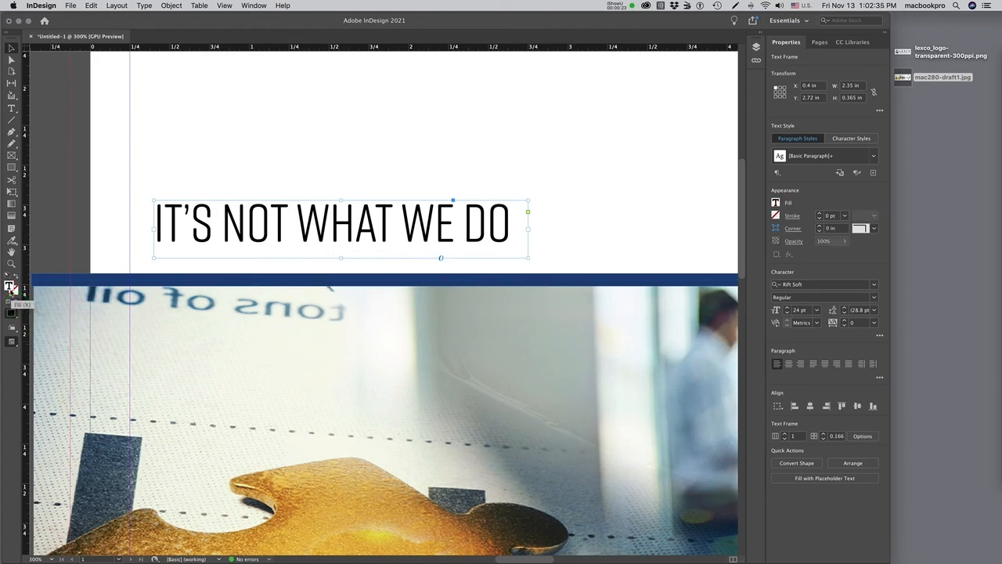
click(9, 288)
double_click(9, 286)
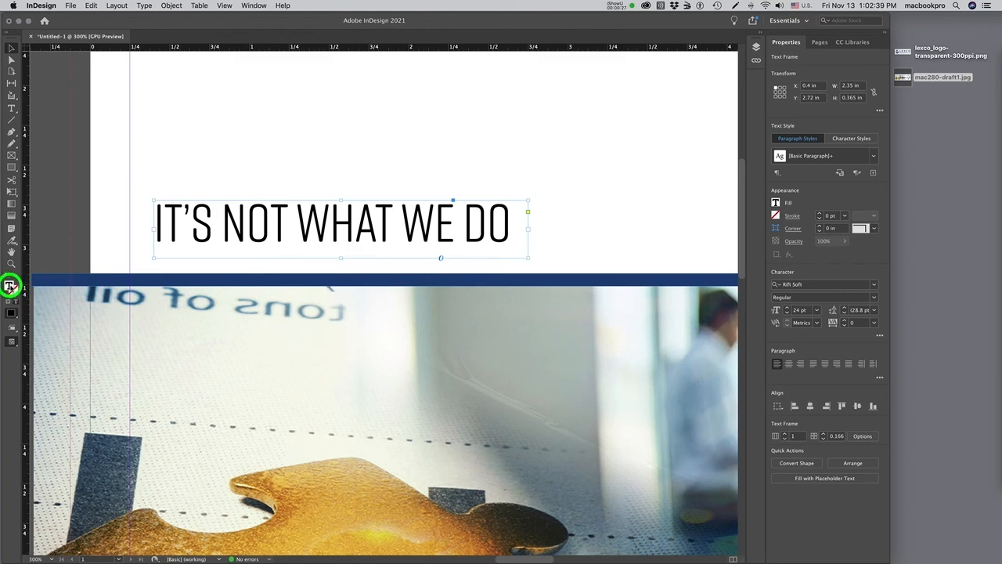
drag(500, 199, 675, 187)
click(731, 346)
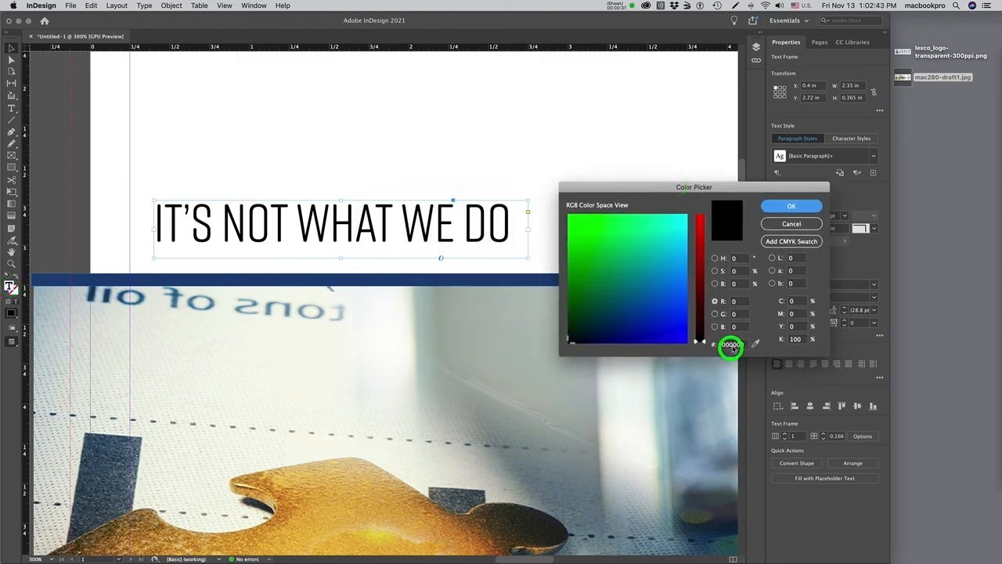
text(1c427)
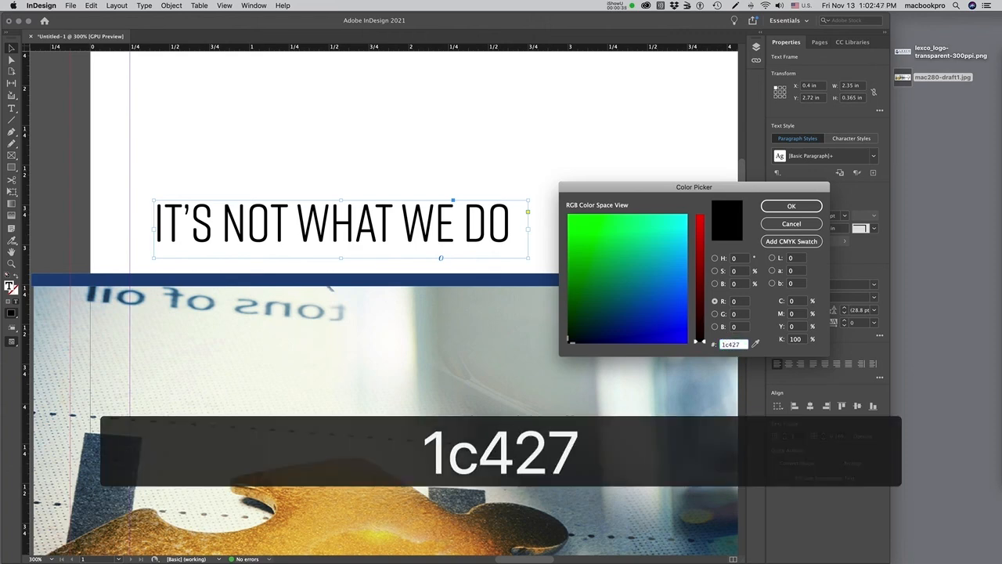
text(d)
key(Return)
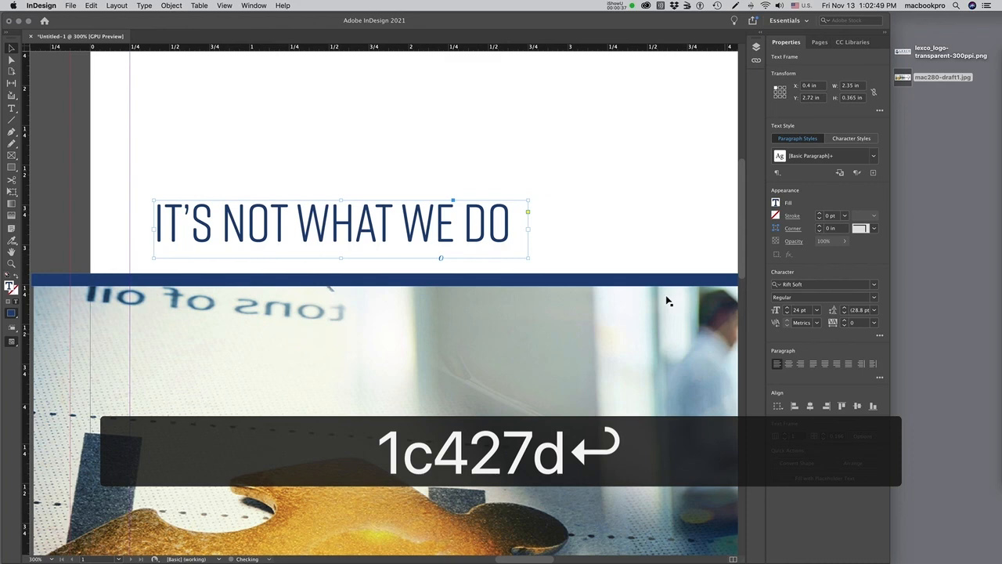
click(486, 180)
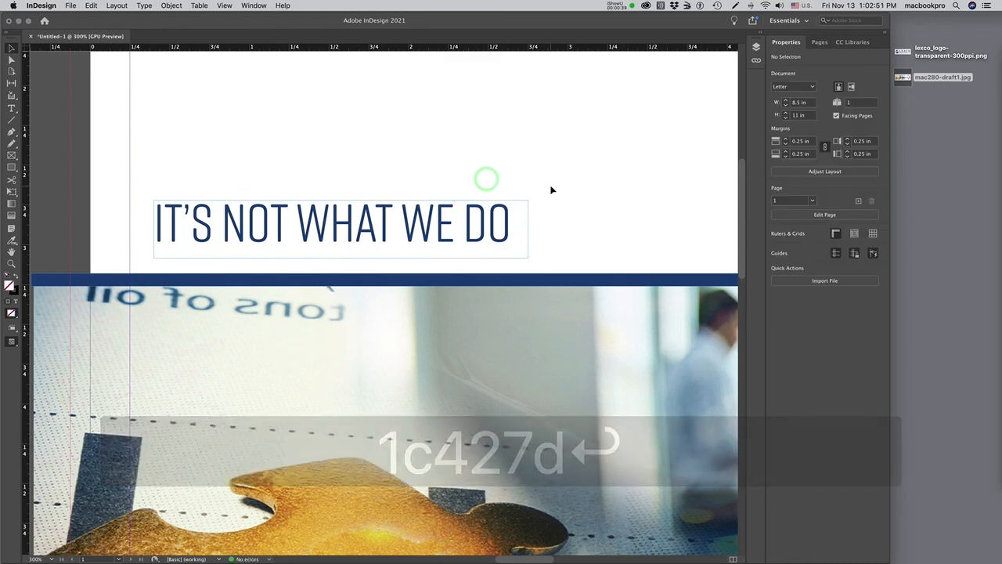
key(super+z)
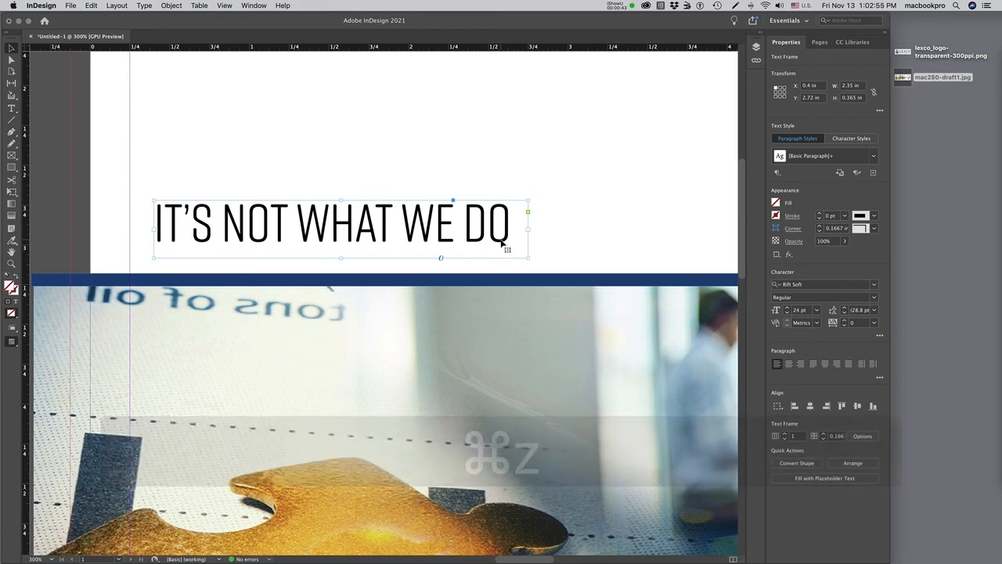
Open the fill swatches for the heading above the banner and apply the fill to Text instead of Frame.
click(776, 203)
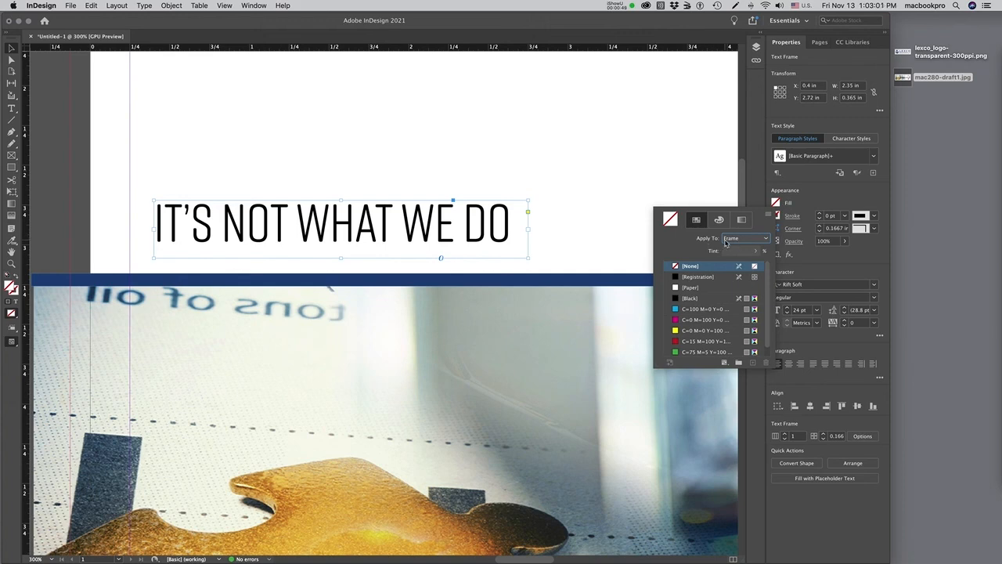
click(743, 237)
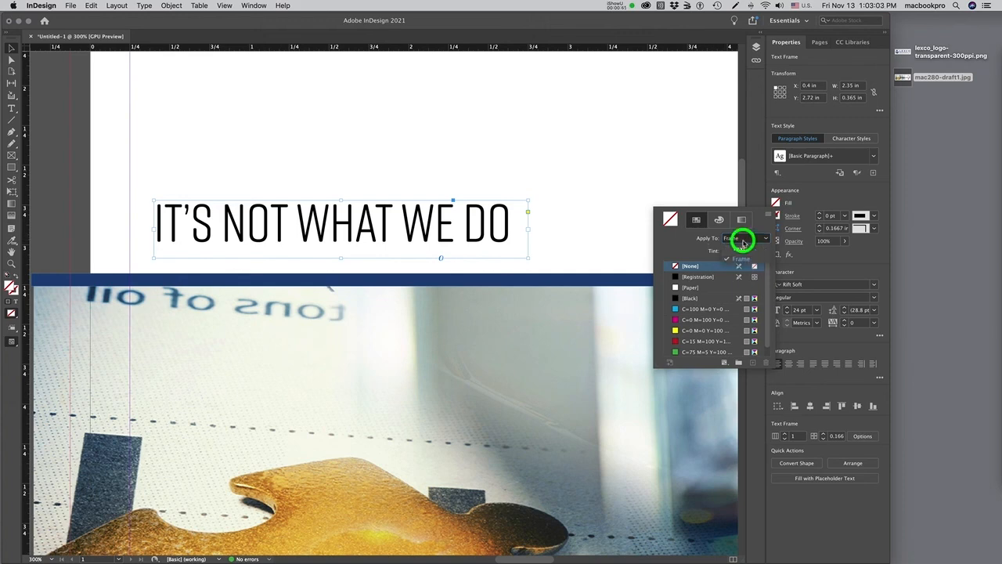
click(744, 248)
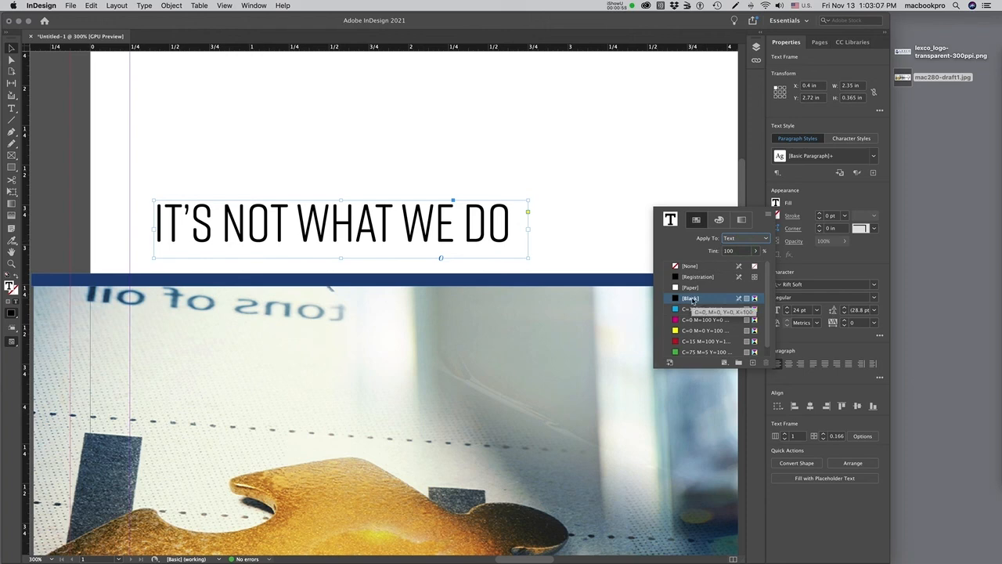
click(699, 243)
click(770, 215)
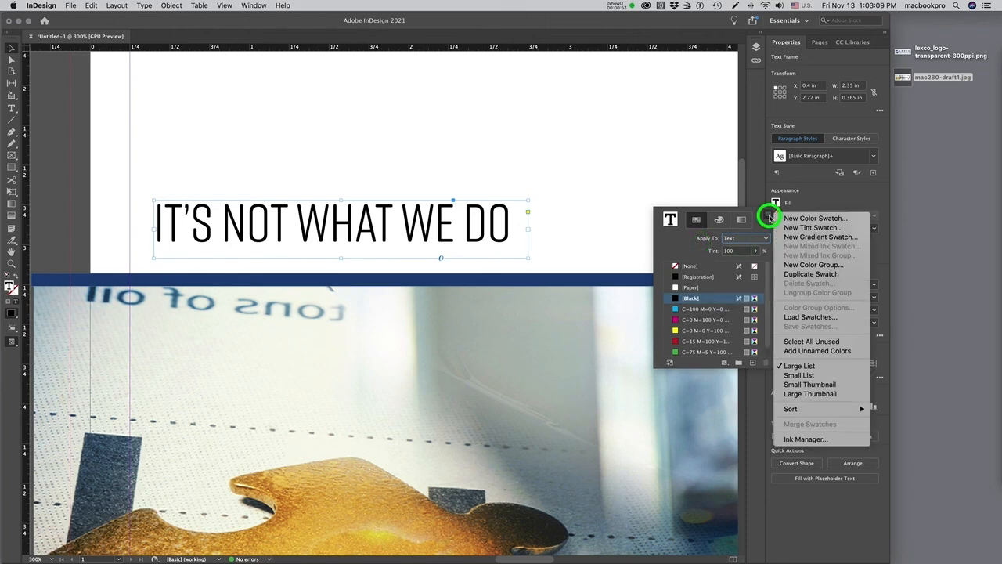
click(703, 255)
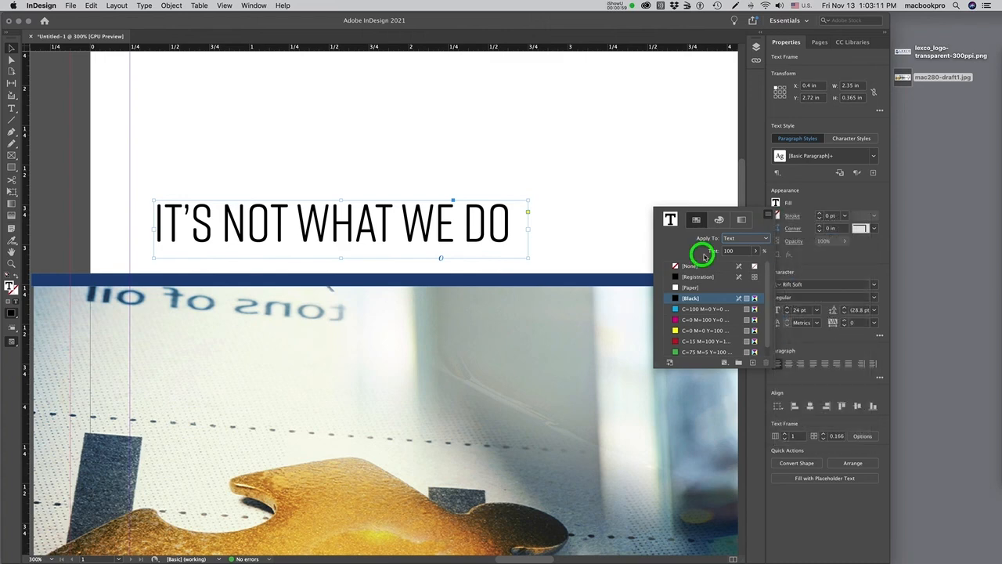
Switch the heading's text fill to RGB color mode, set its hex value to 1c427d and deselect the frame.
click(719, 220)
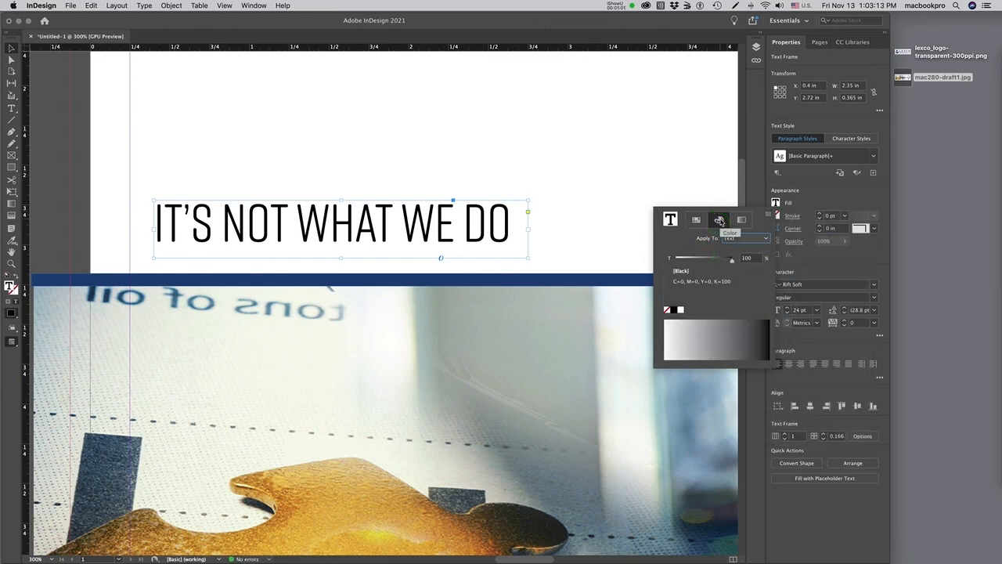
click(768, 213)
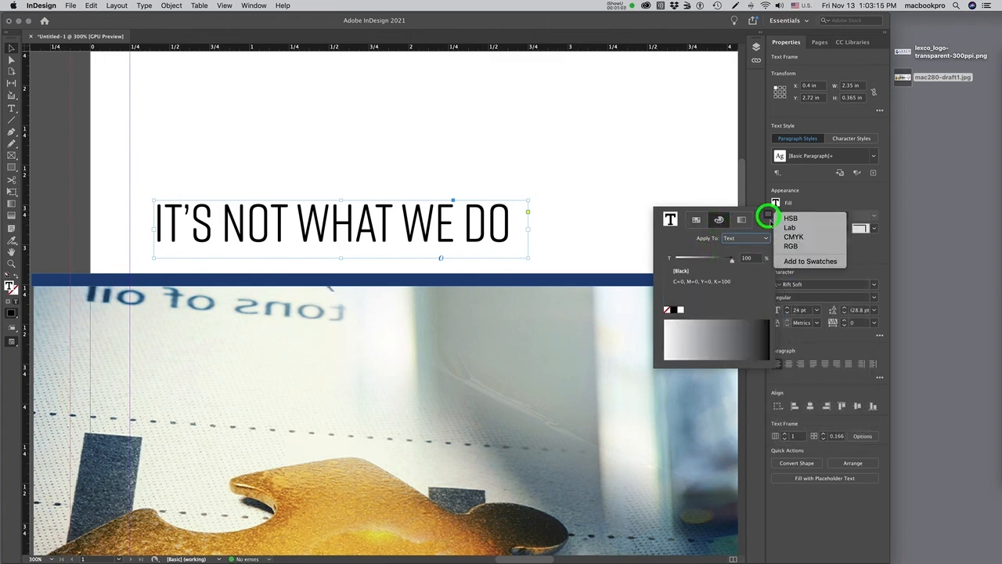
click(783, 246)
double_click(751, 308)
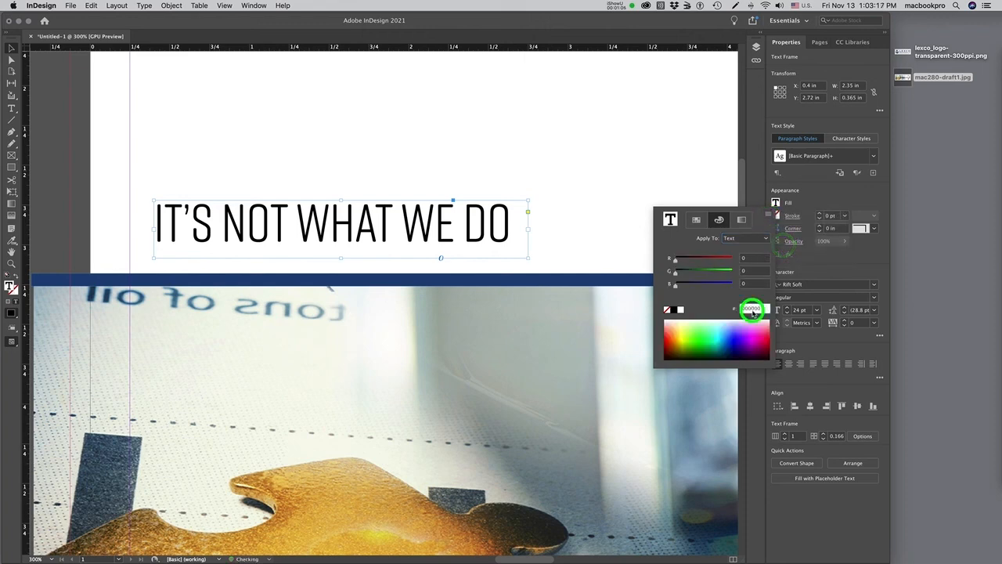
text(1)
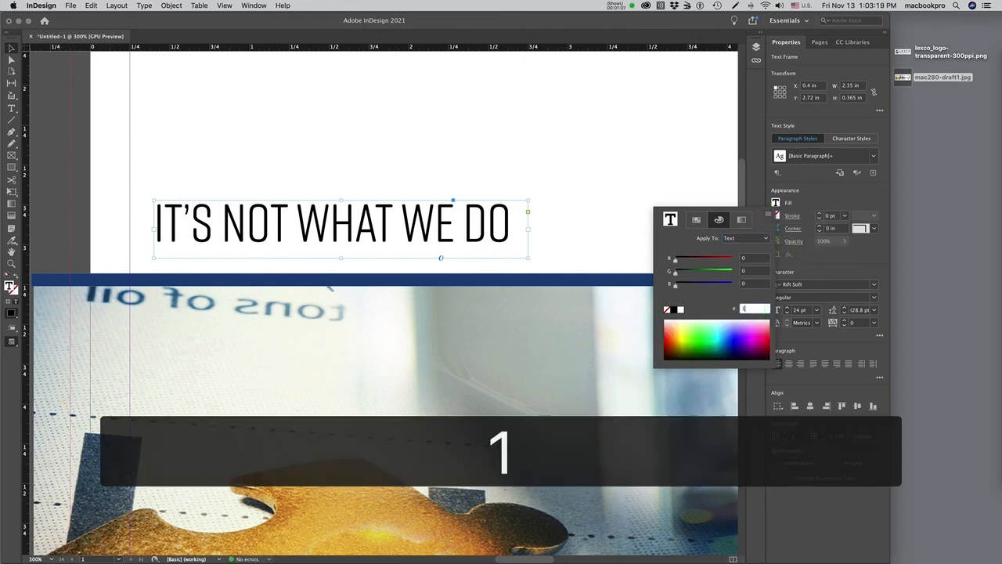
text(c427d)
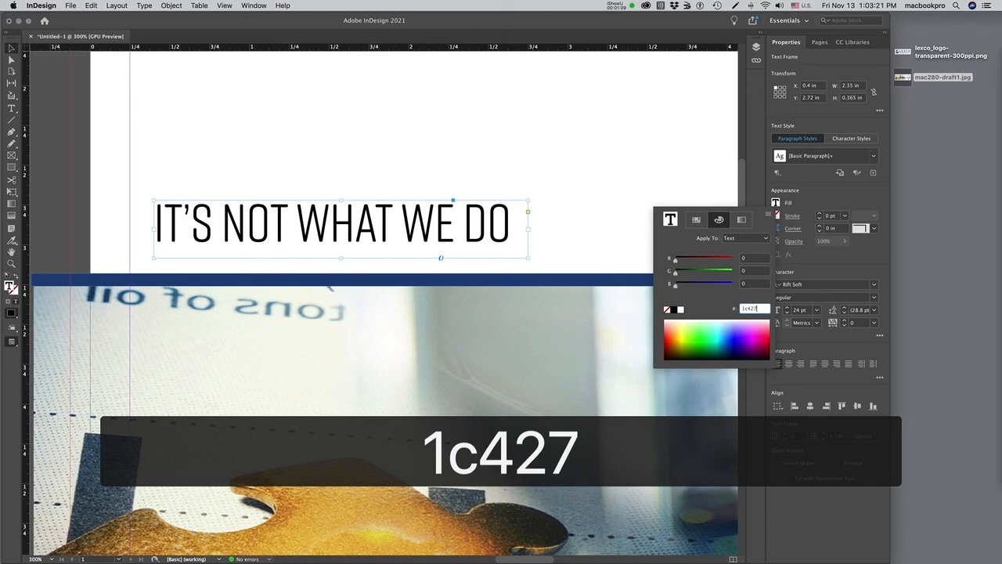
key(Return)
click(498, 241)
click(590, 242)
key(Escape)
Widen the heading's text frame to about 3.1 in and reduce the trailing dots to three.
key(super+minus)
key(super+minus)
key(super+minus)
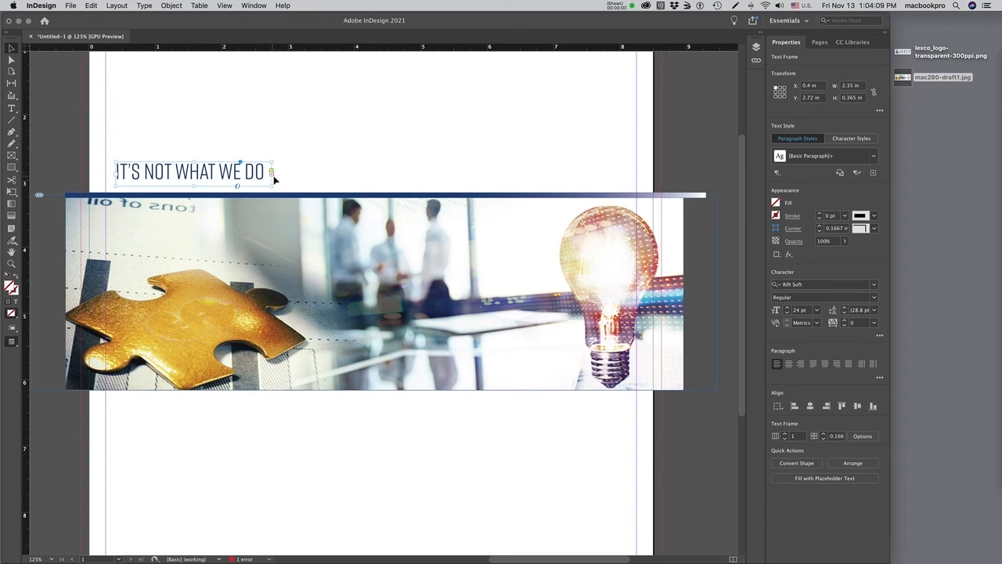
drag(272, 185, 320, 185)
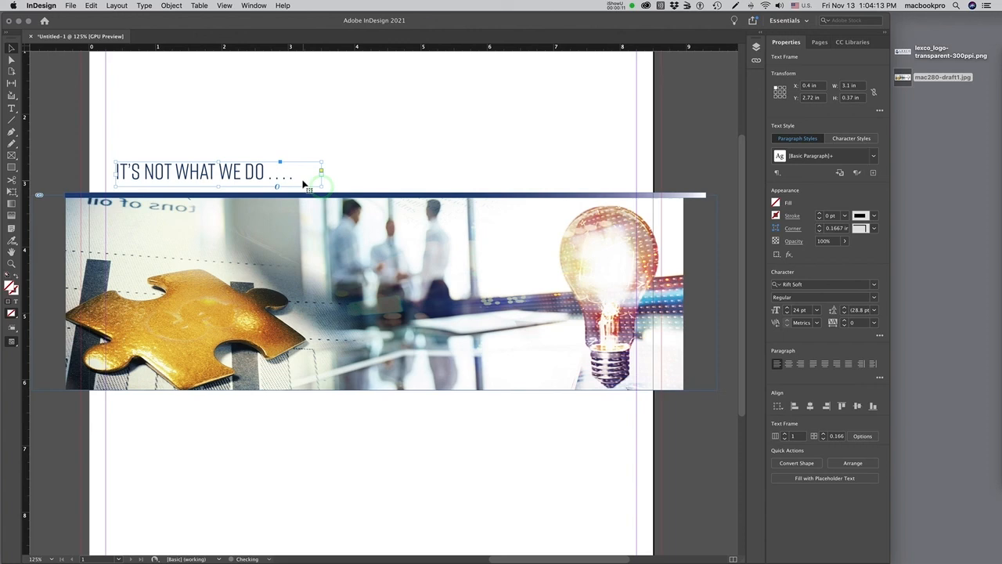
double_click(286, 179)
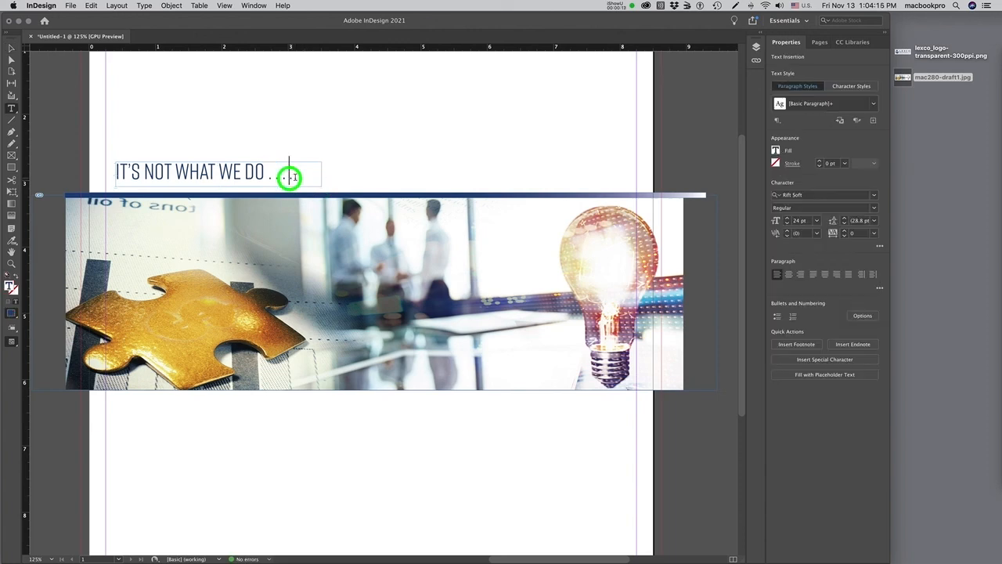
key(BackSpace)
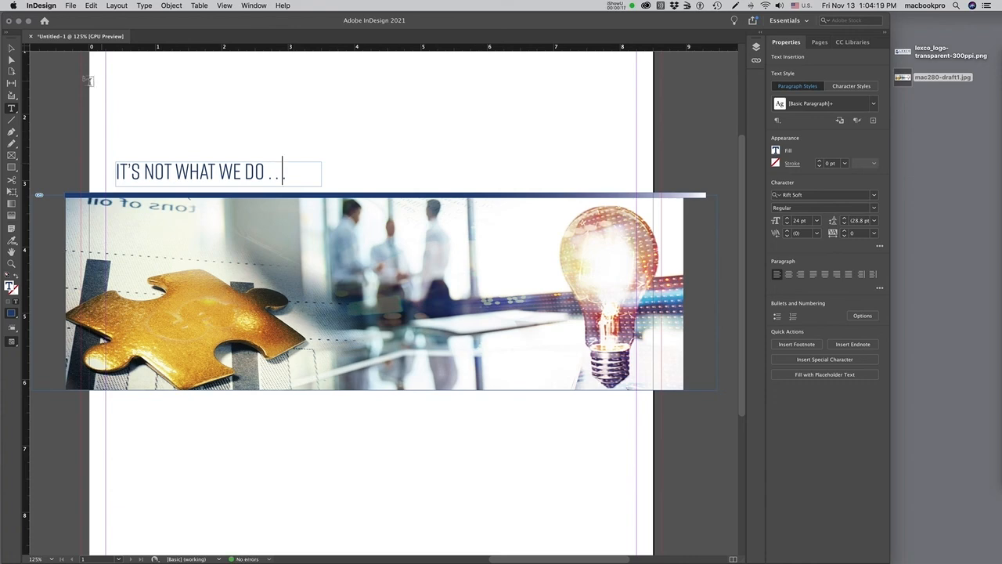
Duplicate the heading's text frame to below the banner at about X 4.91 in, Y 6.4 in.
click(12, 48)
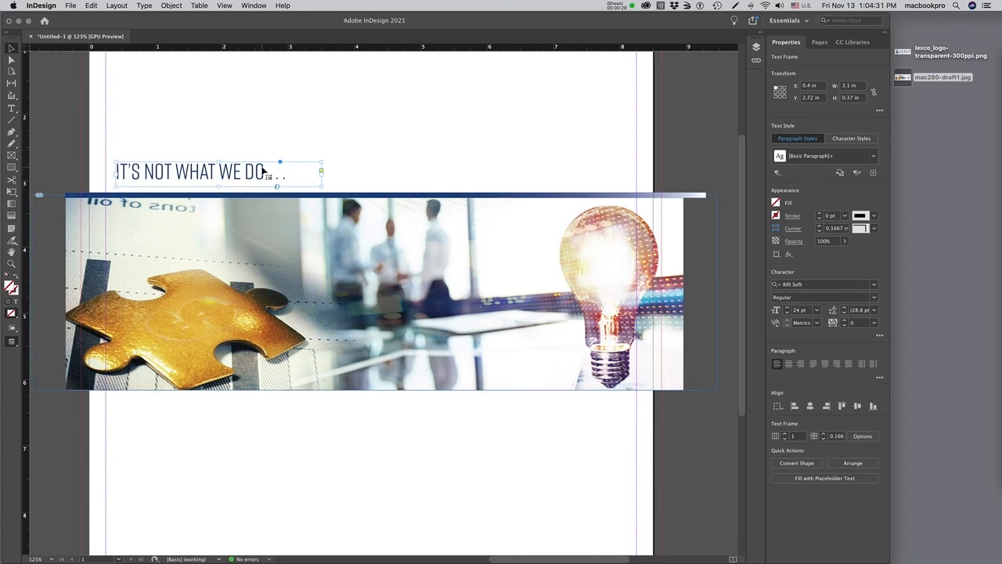
key(alt)
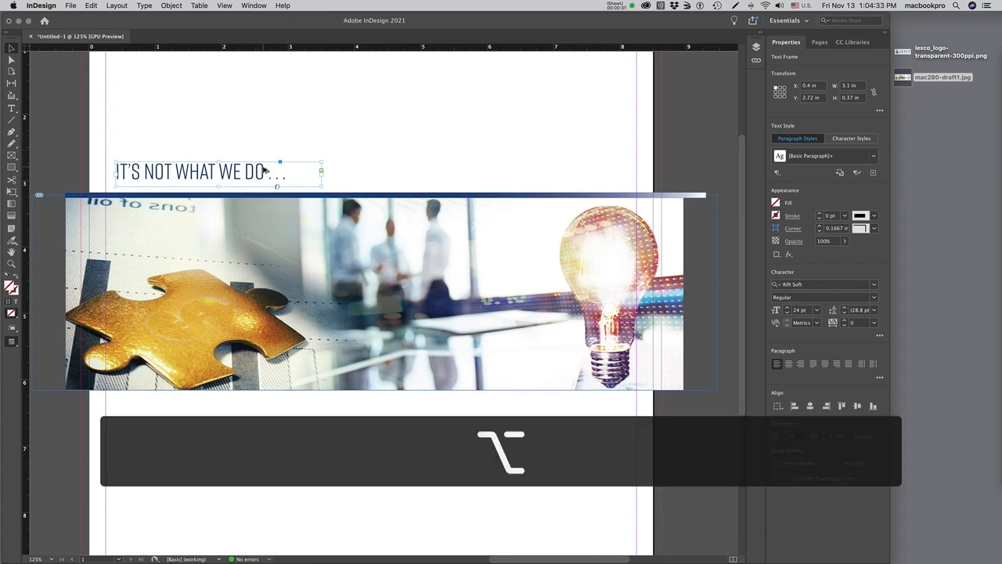
drag(264, 169, 564, 415)
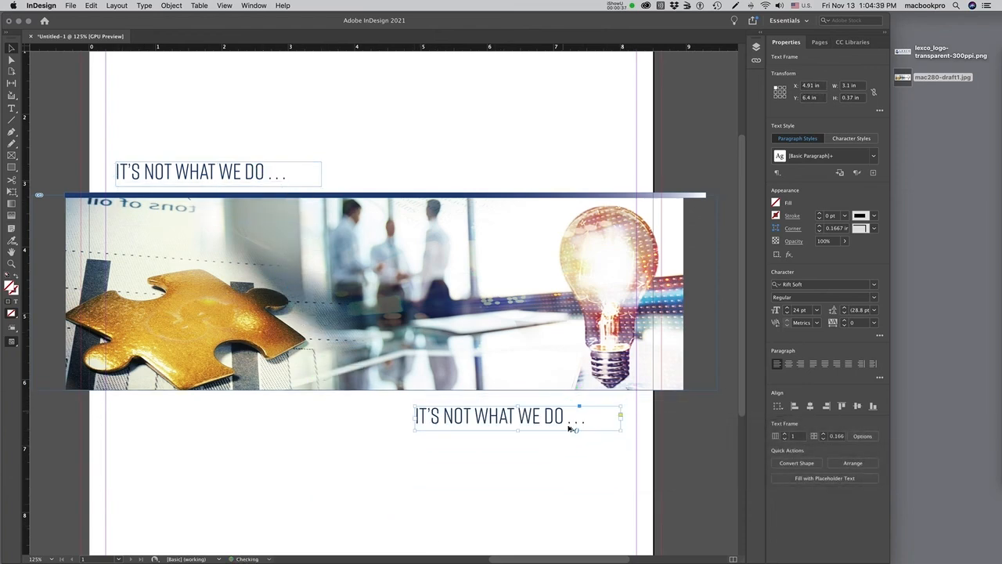
Change the text of the duplicate heading below the banner to ". . . It's Why We Do it".
double_click(555, 416)
drag(554, 416, 443, 421)
text(Why We Do it)
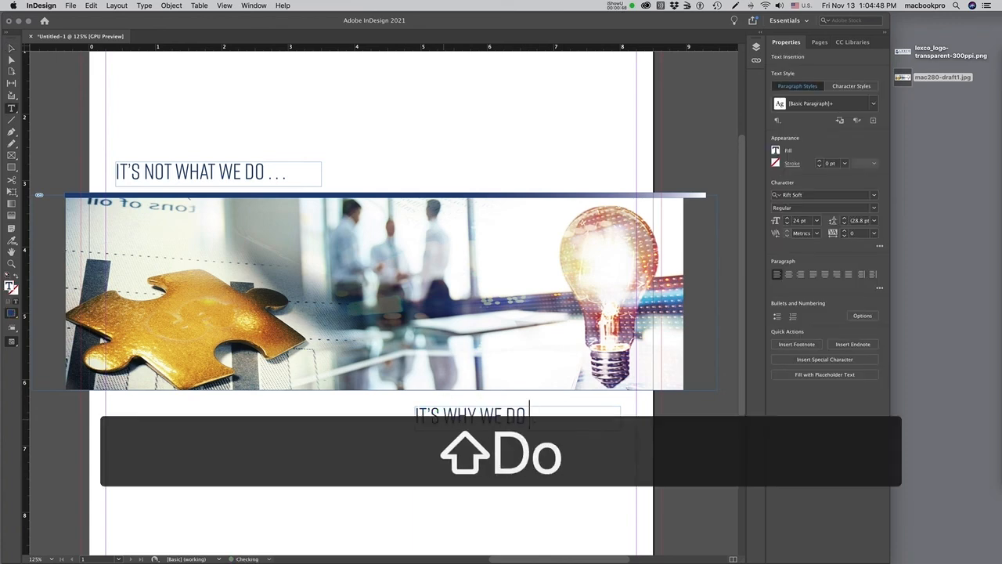
click(577, 413)
click(415, 414)
text(...)
key(BackSpace)
key(BackSpace)
text(. .)
Narrow the lower heading's frame to about 2.29 in and move it to about X 5.77 in, Y 6.29 in.
click(11, 48)
drag(621, 419, 568, 420)
drag(558, 422, 616, 414)
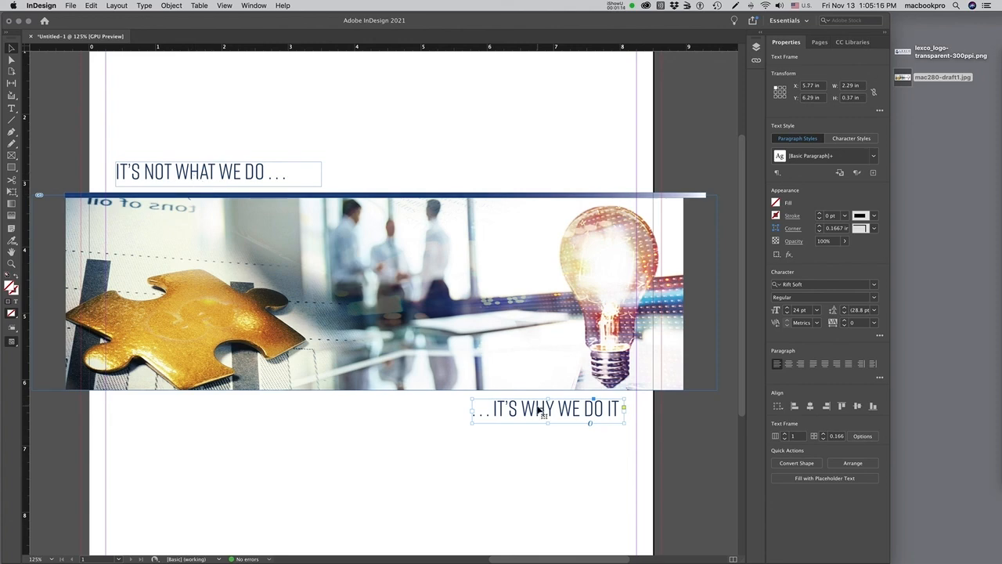
Set the word "What" in the heading above the banner to the Bold style.
double_click(204, 179)
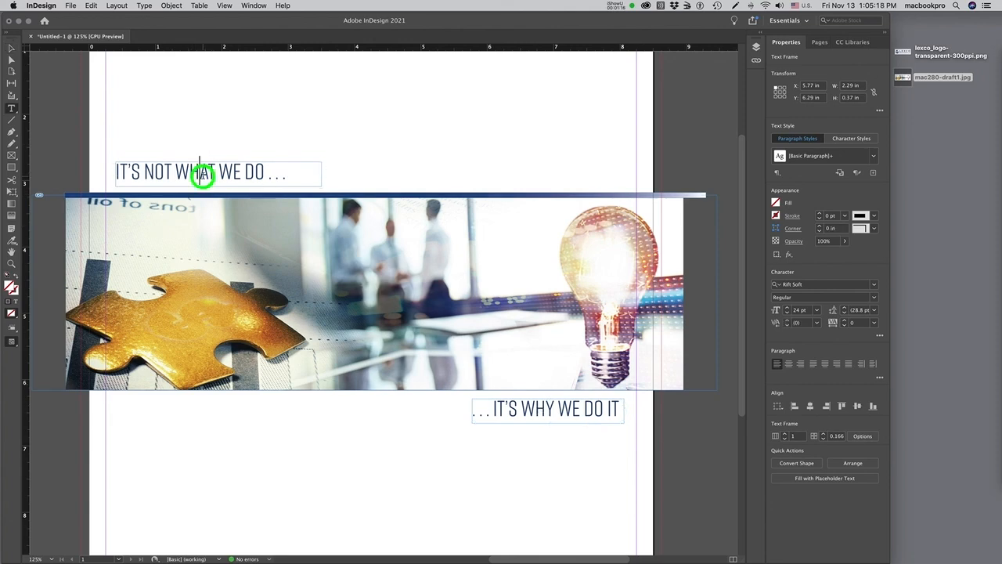
triple_click(205, 175)
click(211, 171)
drag(213, 170, 181, 175)
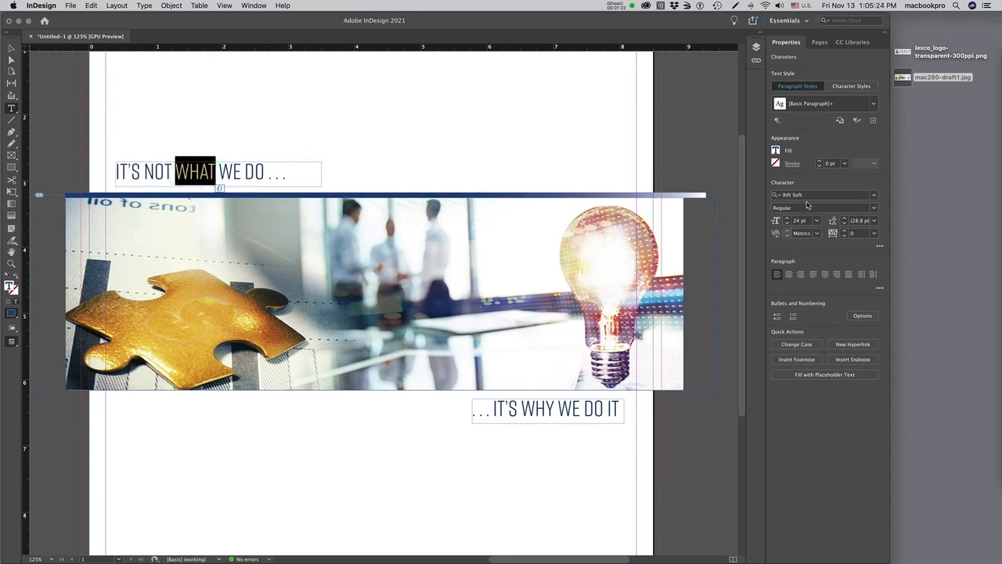
click(875, 208)
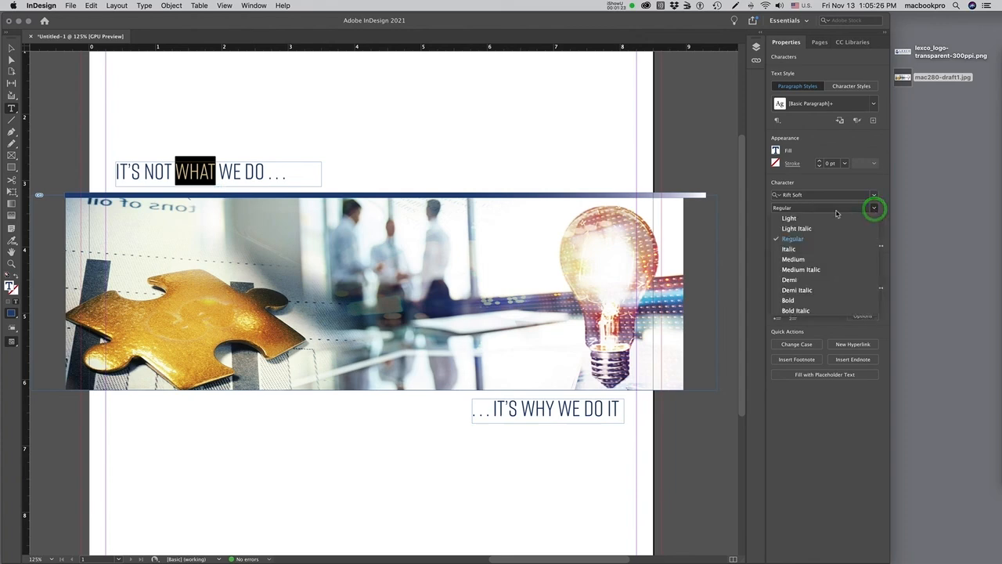
click(802, 302)
Examine the available styles and Rift family fonts for the selected word "What" in the upper heading.
click(874, 208)
click(814, 249)
click(815, 194)
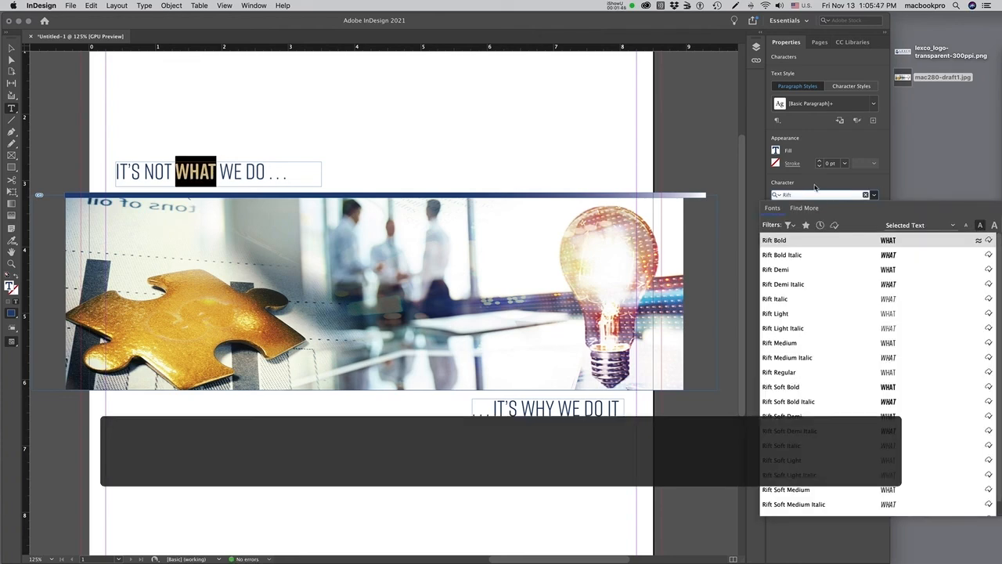
click(816, 185)
click(796, 197)
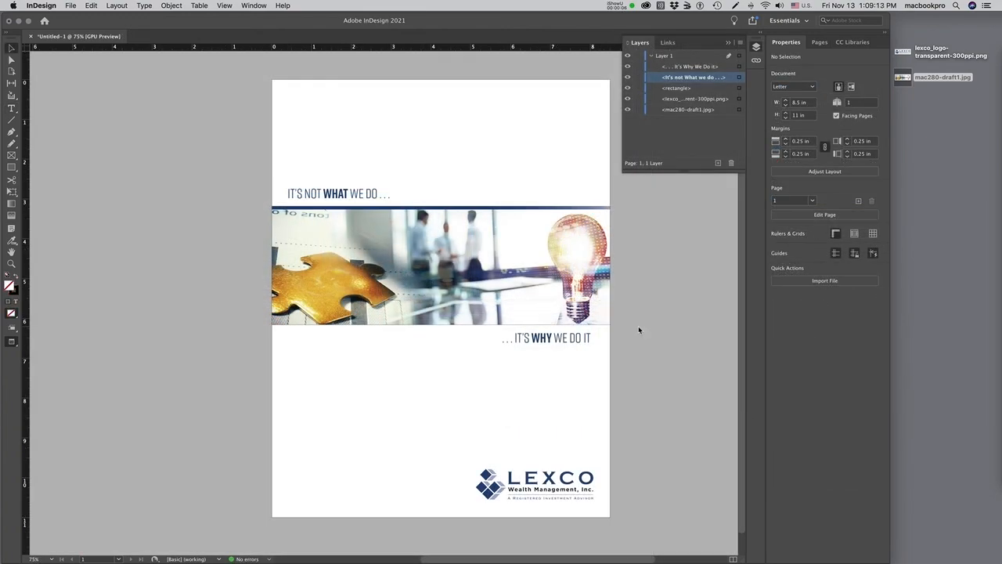
Save the layout to the Desktop as an InDesign 2021 document, named with the author's first name followed by "-lexco-working1".
click(71, 6)
click(100, 69)
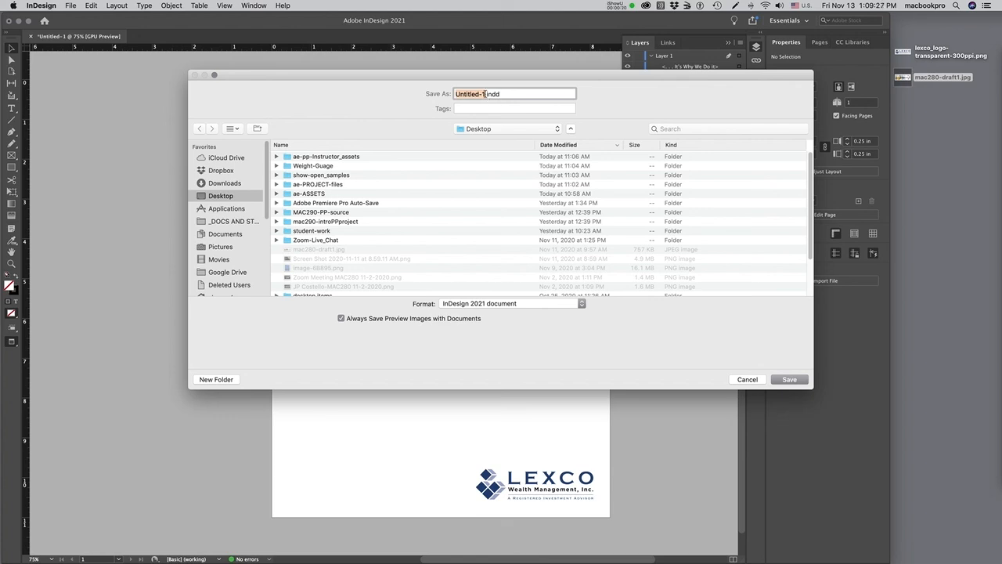
click(787, 380)
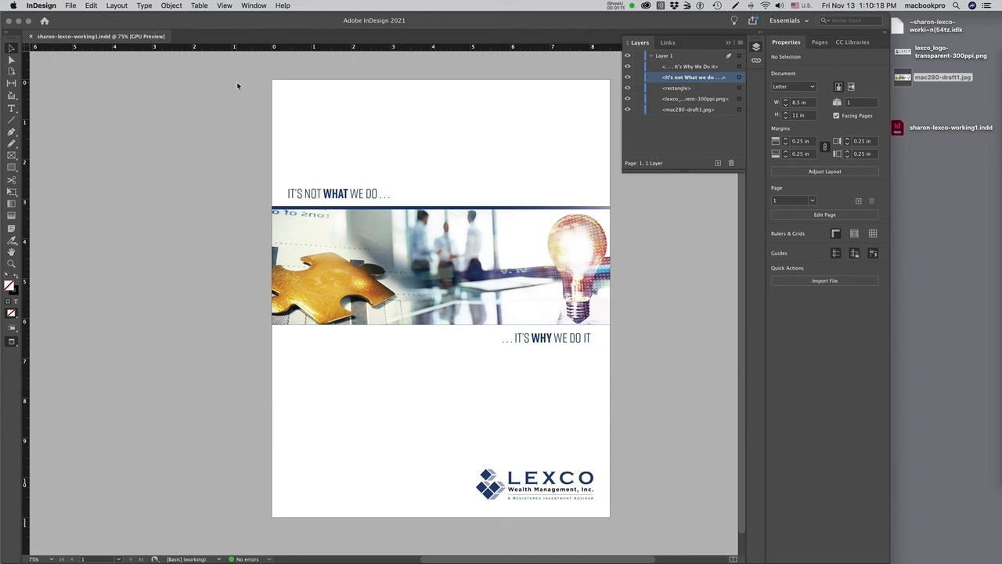
click(70, 5)
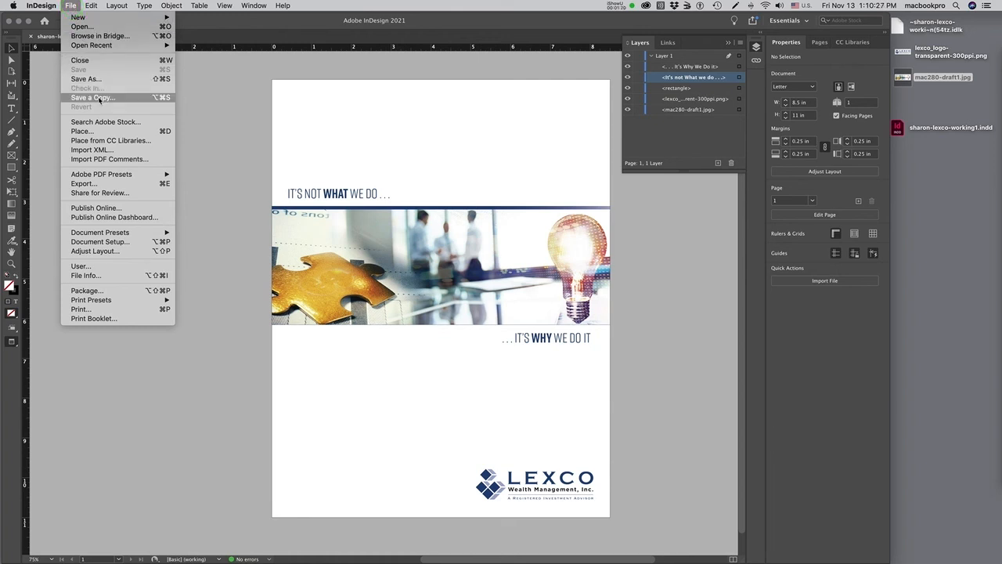
click(98, 98)
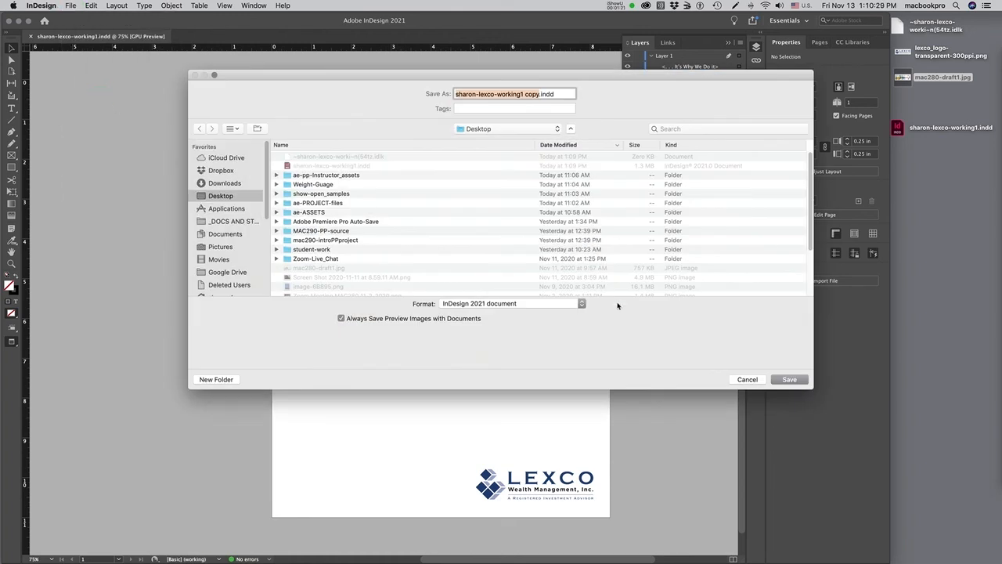
click(578, 304)
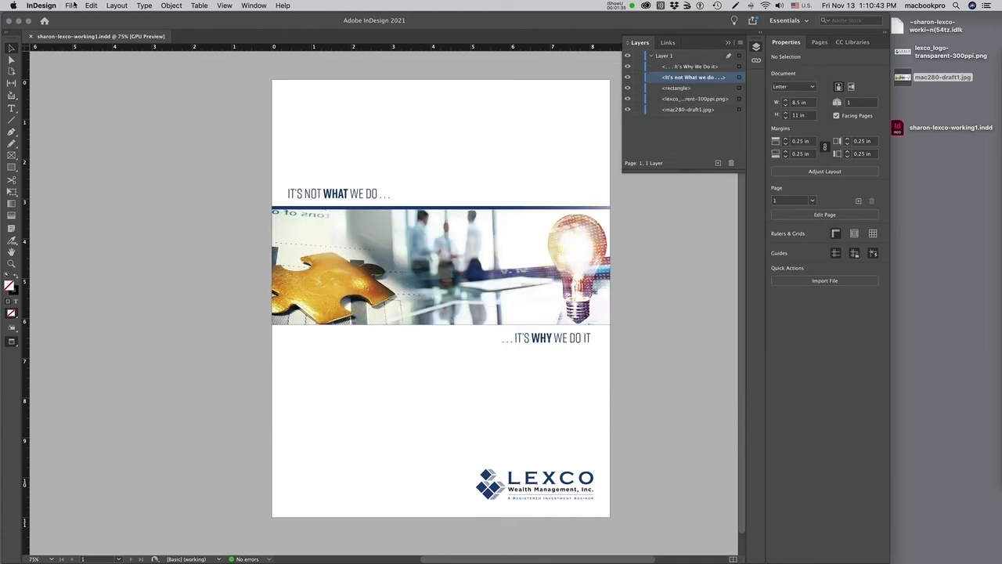
Export the layout to the Desktop as an Adobe PDF (Print) file with the High Quality Print preset, using the document's name as filename.
click(72, 6)
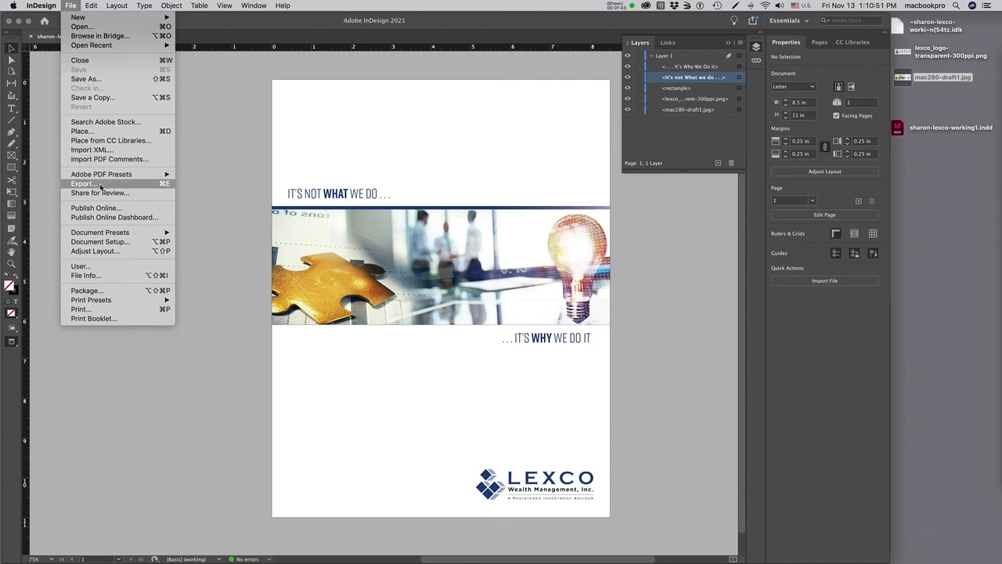
mouse_move(101, 180)
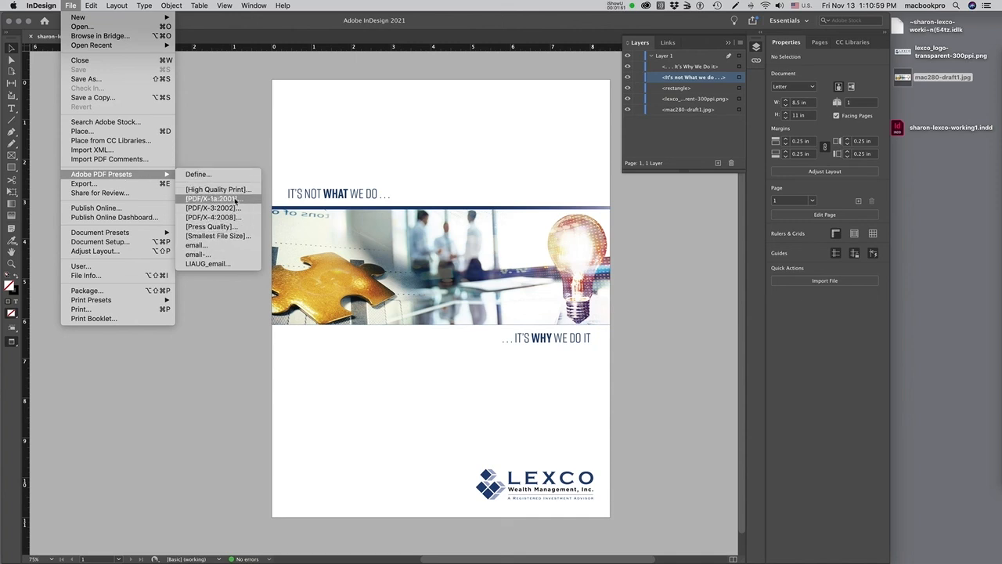
click(190, 191)
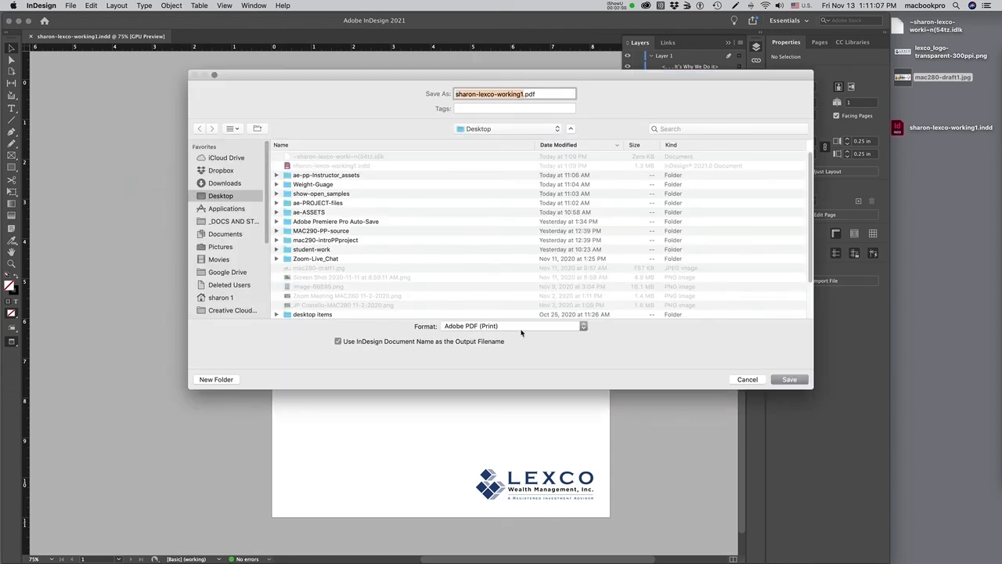
click(789, 379)
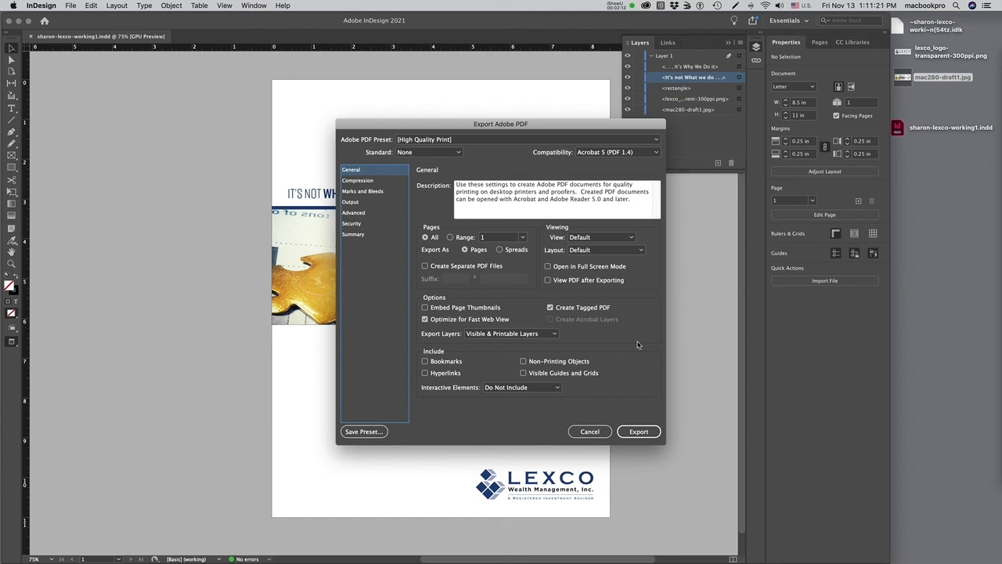
click(638, 435)
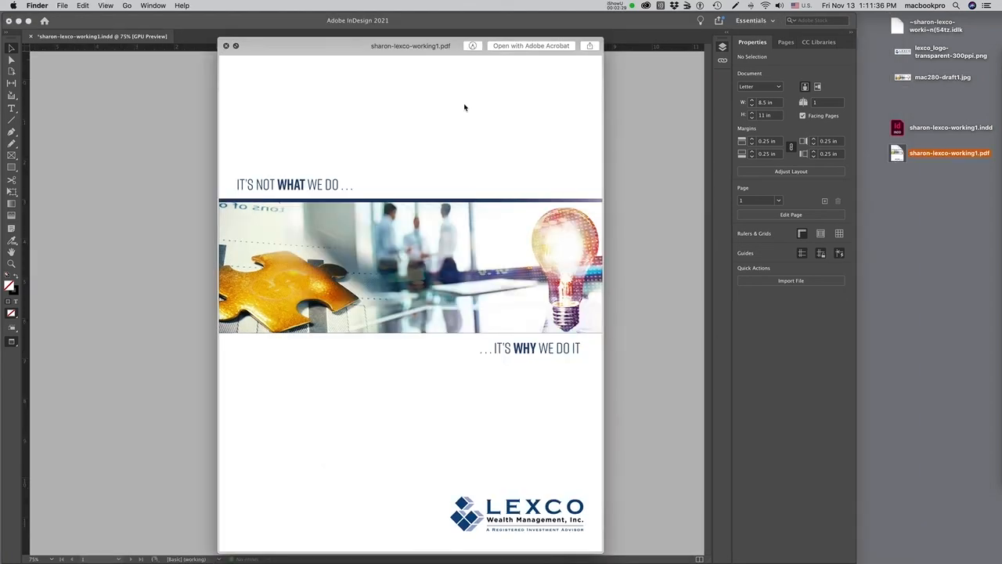